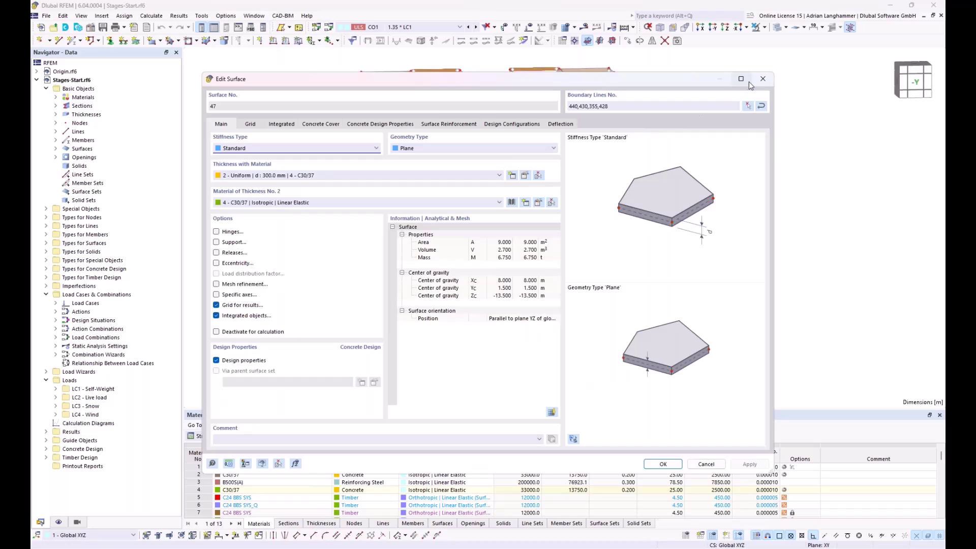
Close the surface properties and examine the building's slabs, columns and core from several angles.
{"action": "left_click", "coordinate": [763, 79]}
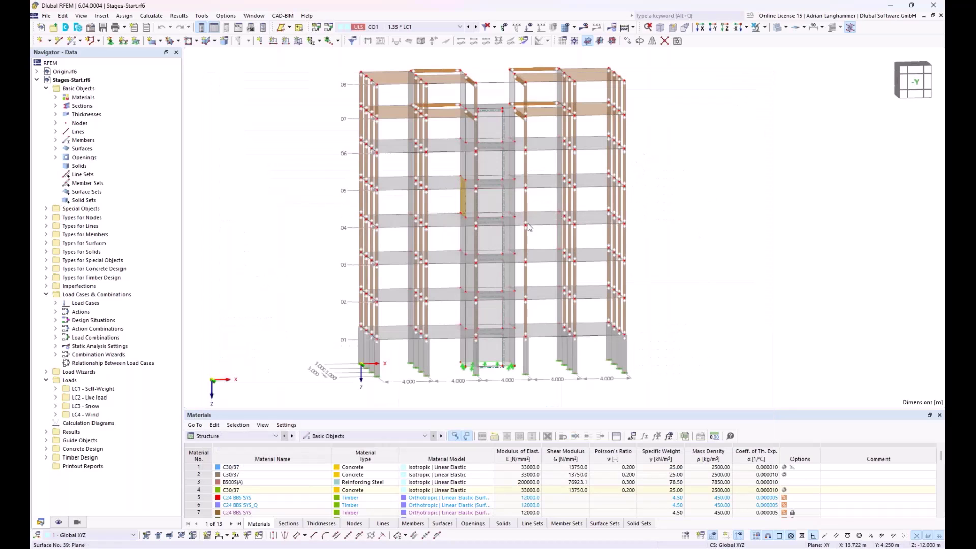
{"action": "middle_click_drag", "start_coordinate": [315, 277], "coordinate": [306, 266], "text": "ctrl"}
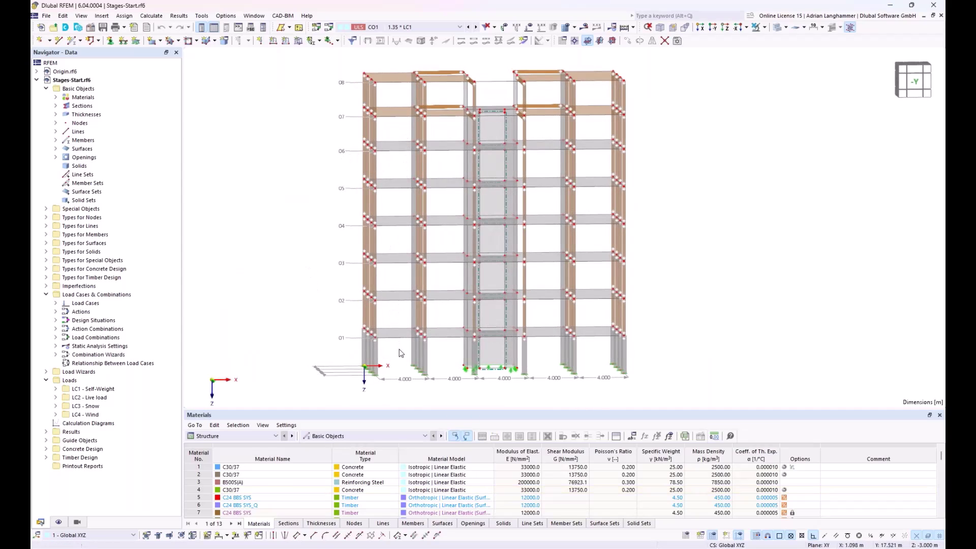
{"action": "left_click", "coordinate": [391, 155]}
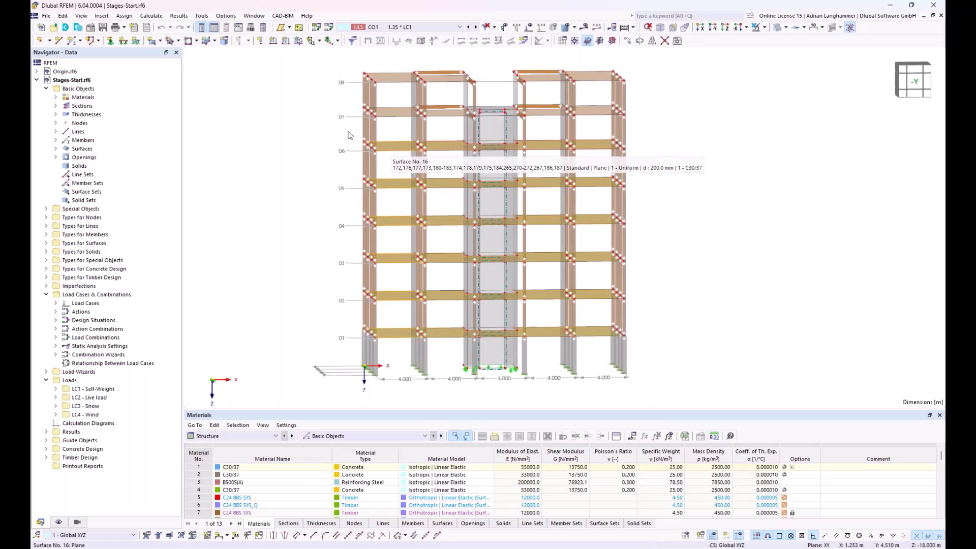
{"action": "left_click", "coordinate": [288, 134]}
{"action": "middle_click_drag", "start_coordinate": [294, 136], "coordinate": [325, 158]}
{"action": "middle_click_drag", "start_coordinate": [397, 159], "coordinate": [411, 188], "text": "ctrl"}
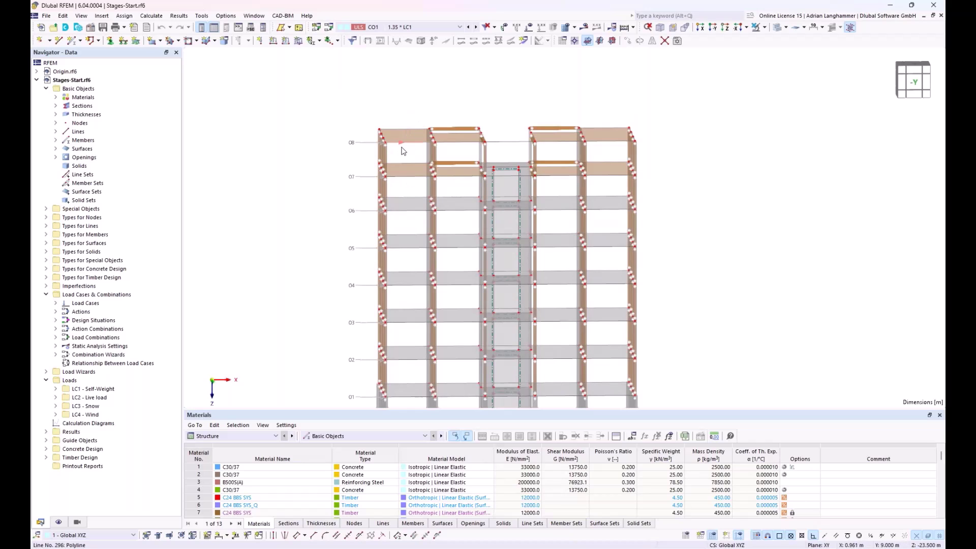
{"action": "middle_click_drag", "start_coordinate": [467, 230], "coordinate": [455, 177]}
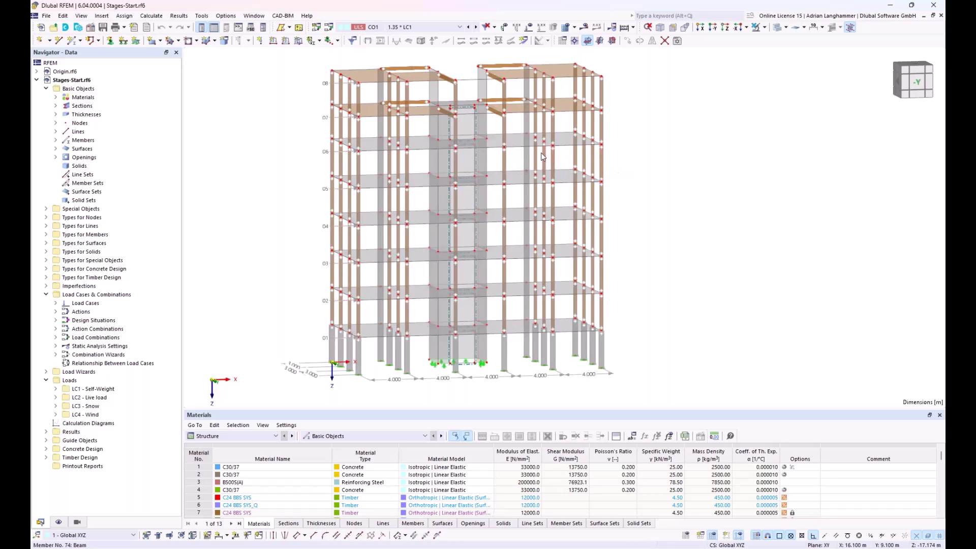
{"action": "middle_click_drag", "start_coordinate": [605, 162], "coordinate": [607, 166], "text": "ctrl"}
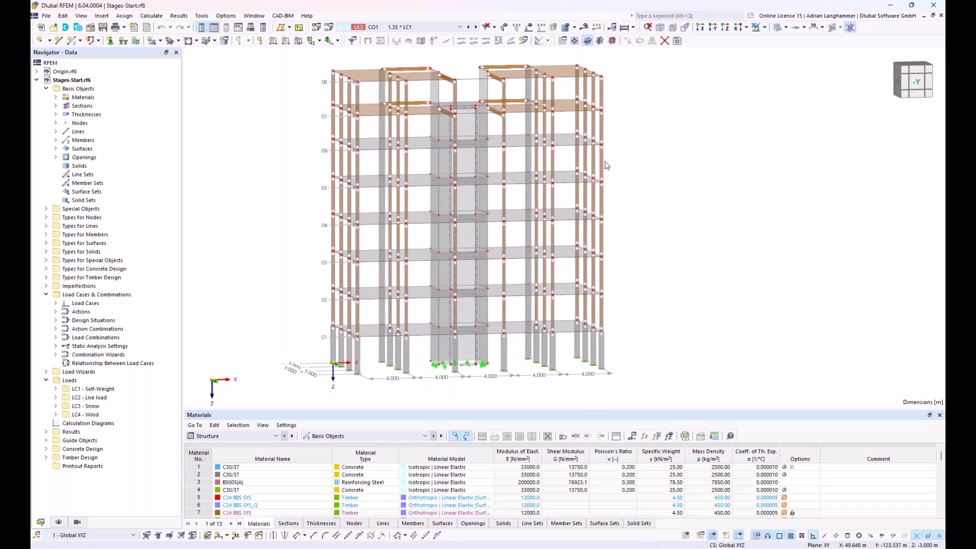
{"action": "middle_click_drag", "start_coordinate": [605, 169], "coordinate": [608, 174], "text": "ctrl"}
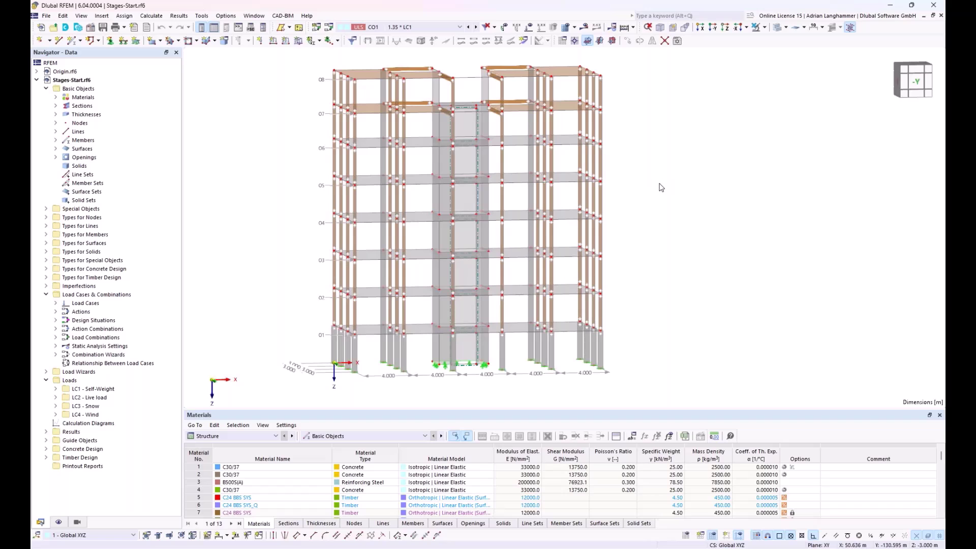
{"action": "middle_click_drag", "start_coordinate": [663, 188], "coordinate": [659, 187], "text": "ctrl"}
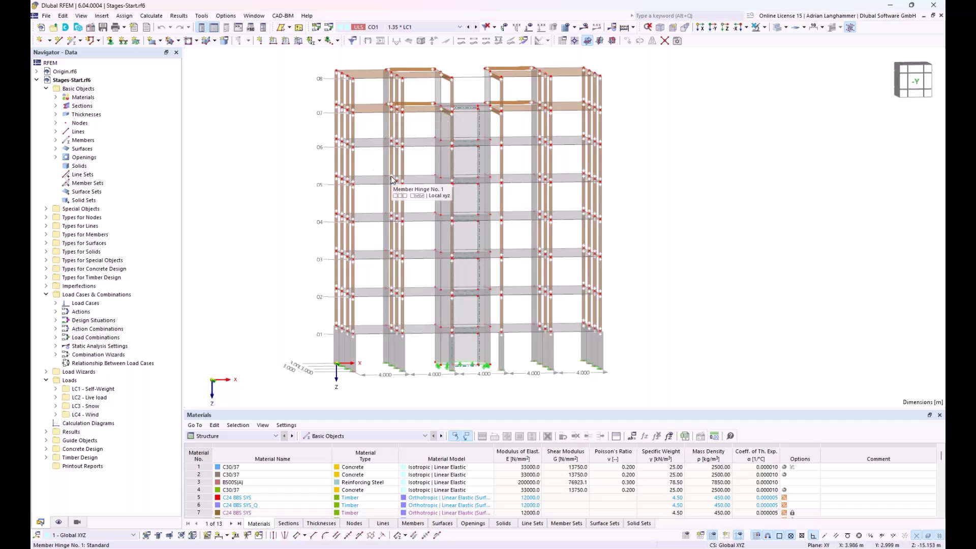
{"action": "middle_click_drag", "start_coordinate": [267, 167], "coordinate": [258, 167], "text": "ctrl"}
Activate the Construction Stages Analysis (CSA) add-on in the base data of the Stages-Start model.
{"action": "right_click", "coordinate": [73, 80]}
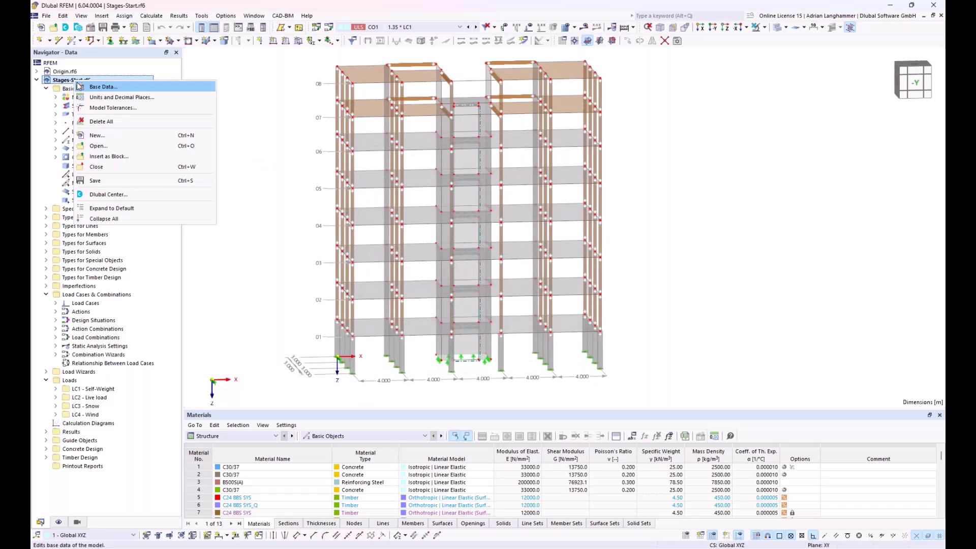
{"action": "left_click", "coordinate": [101, 87]}
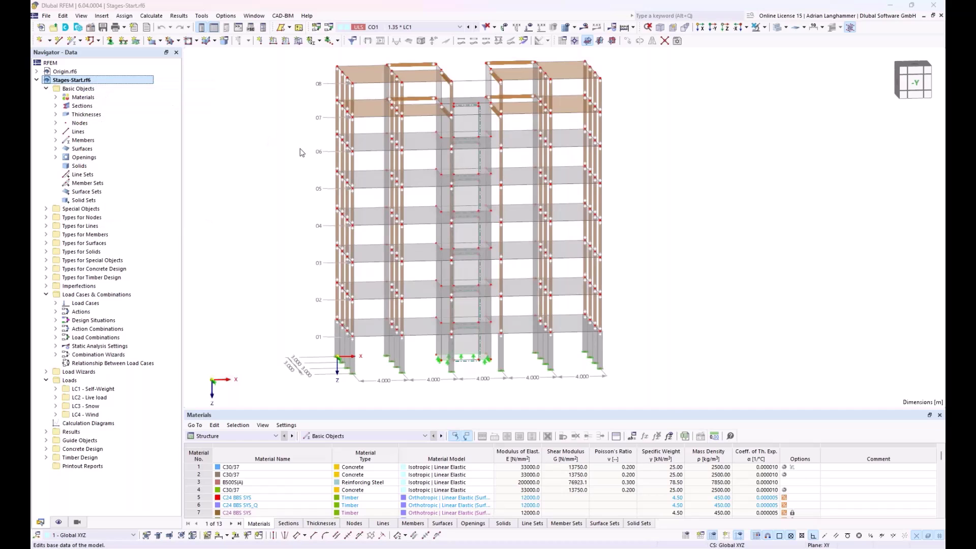
{"action": "left_click", "coordinate": [333, 95]}
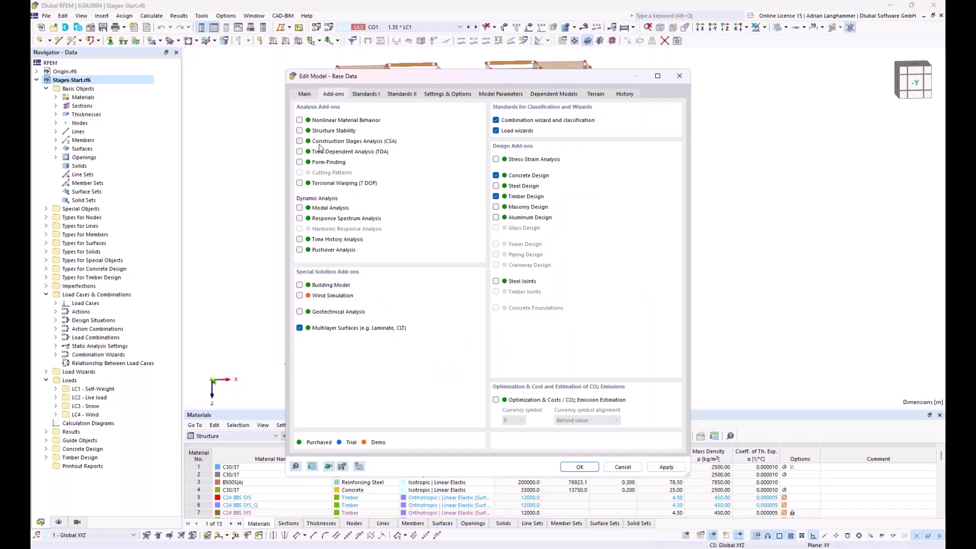
{"action": "left_click", "coordinate": [300, 142]}
{"action": "left_click", "coordinate": [582, 469]}
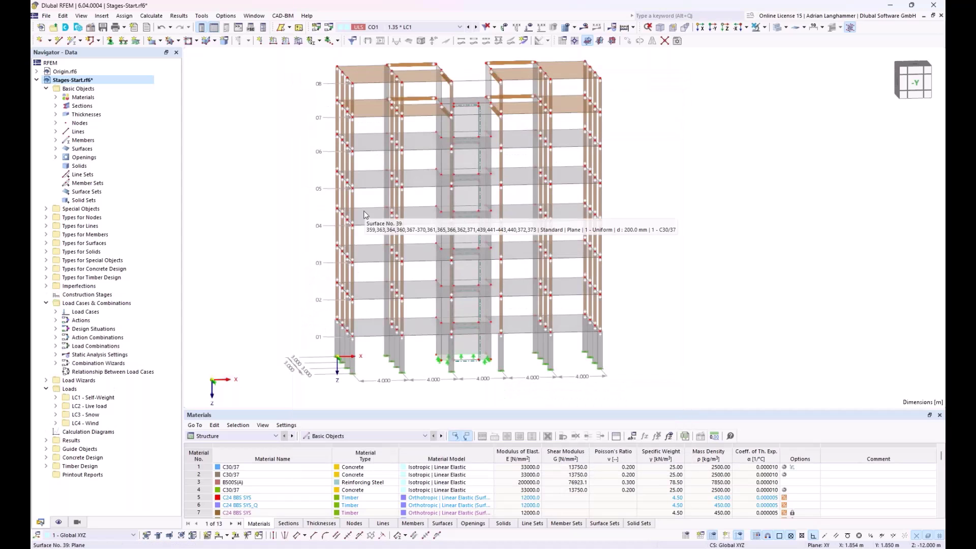
Create the first construction stage with changes enabled for members, surfaces, nodal supports and line supports.
{"action": "left_click", "coordinate": [77, 297]}
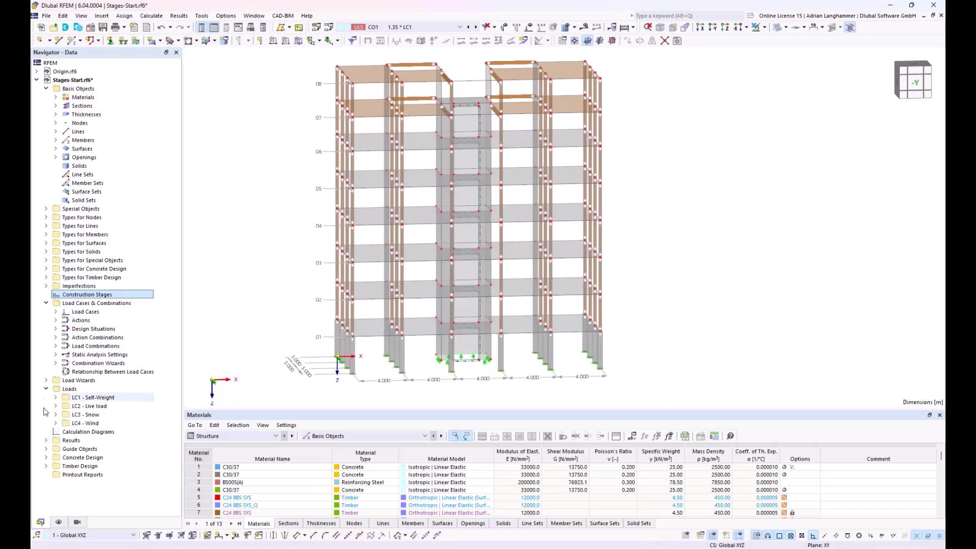
{"action": "right_click", "coordinate": [84, 299]}
{"action": "left_click", "coordinate": [114, 313]}
{"action": "left_click_drag", "start_coordinate": [345, 102], "coordinate": [356, 107]}
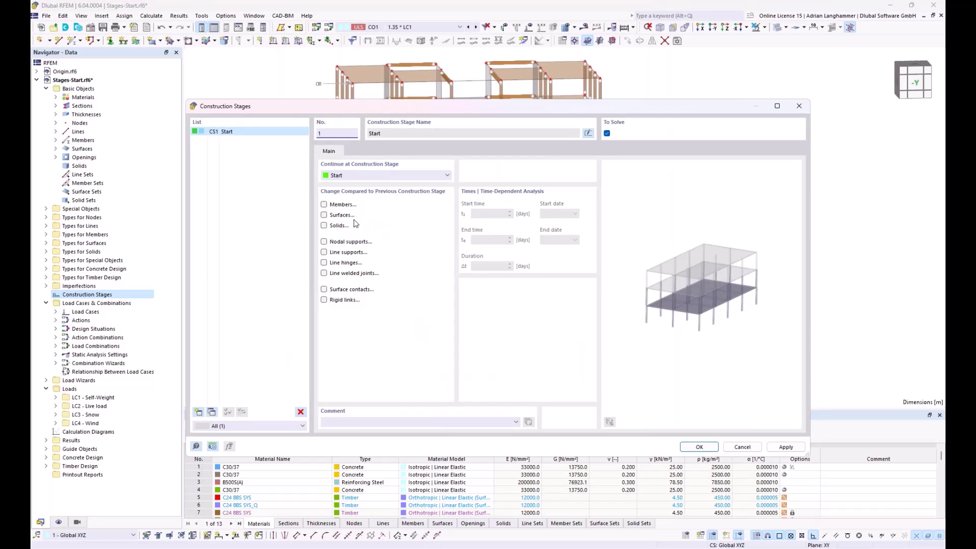
{"action": "left_click_drag", "start_coordinate": [434, 110], "coordinate": [467, 176]}
{"action": "left_click", "coordinate": [358, 271]}
{"action": "left_click", "coordinate": [357, 281]}
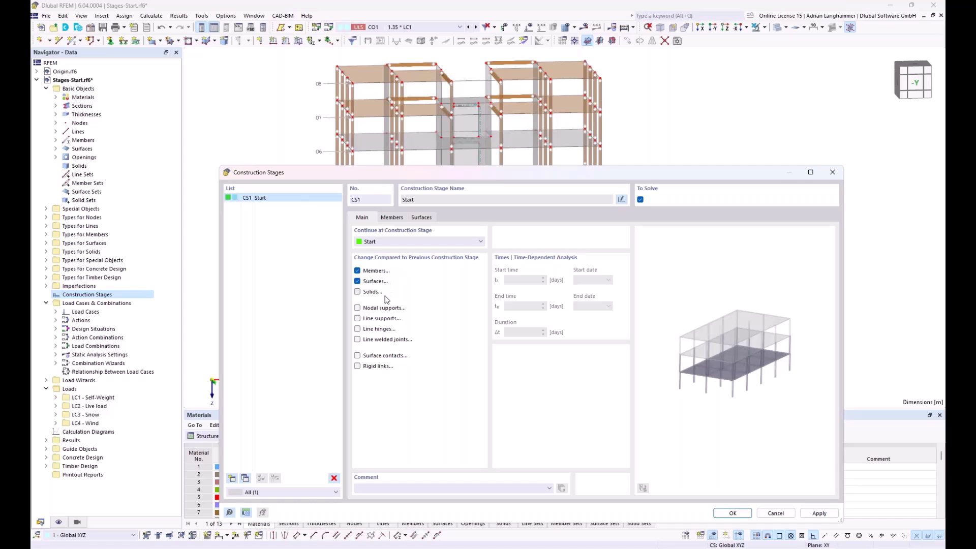
{"action": "left_click", "coordinate": [357, 308]}
{"action": "left_click", "coordinate": [358, 319]}
{"action": "left_click_drag", "start_coordinate": [481, 177], "coordinate": [483, 227]}
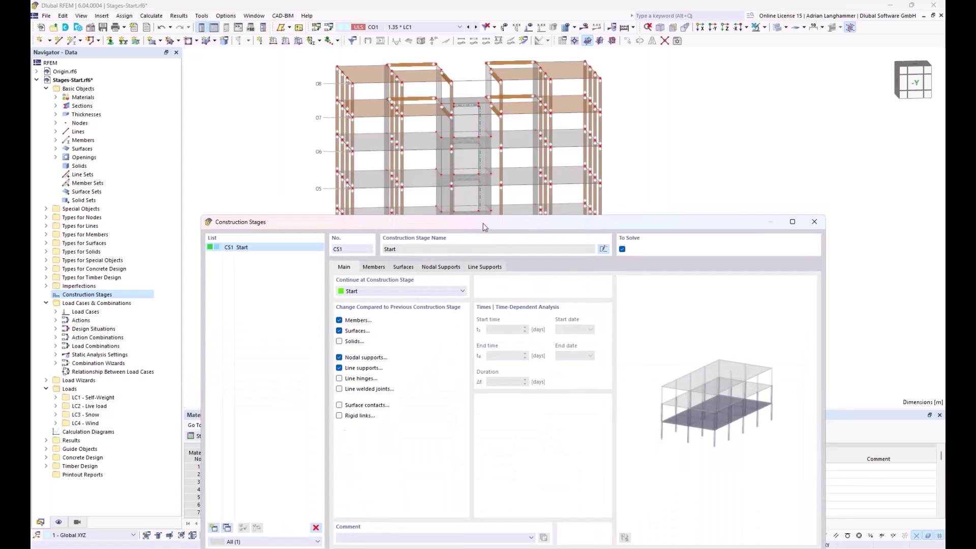
Add the lowest storey's columns, members 1-12,14,17,19-22, to construction stage CS1.
{"action": "left_click", "coordinate": [374, 267]}
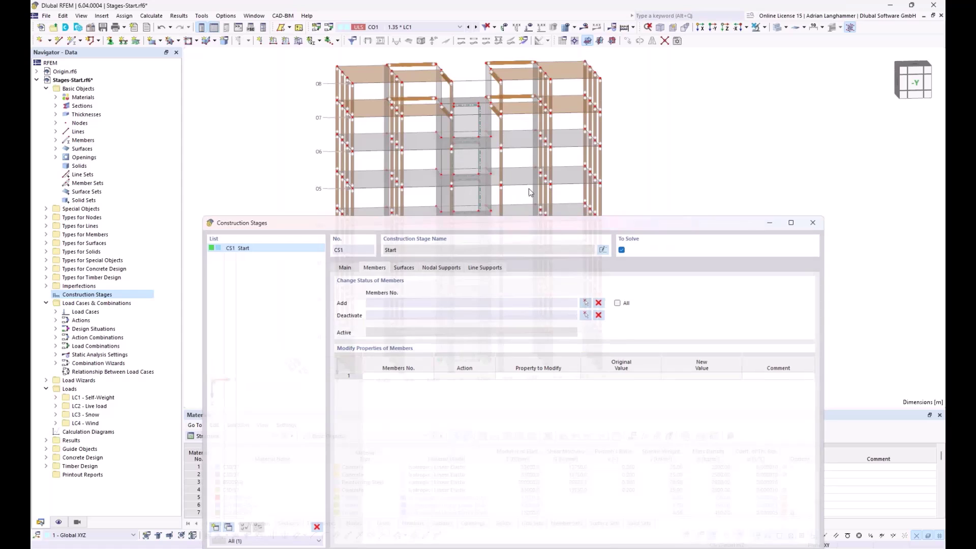
{"action": "left_click", "coordinate": [586, 302]}
{"action": "left_click_drag", "start_coordinate": [300, 284], "coordinate": [658, 376]}
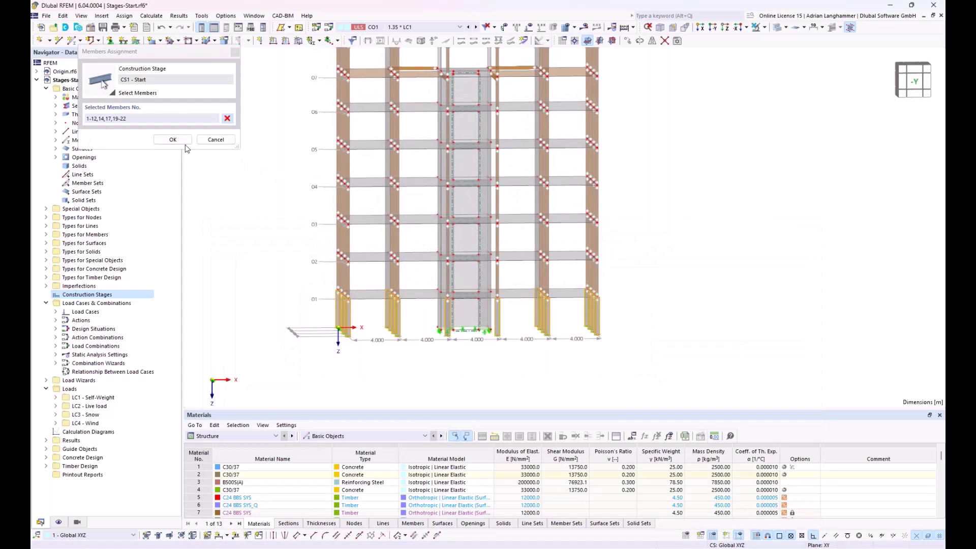
{"action": "left_click", "coordinate": [173, 139]}
Add the lowest storey's slab and core walls, surfaces 1-5, to construction stage CS1.
{"action": "left_click", "coordinate": [379, 146]}
{"action": "left_click", "coordinate": [560, 181]}
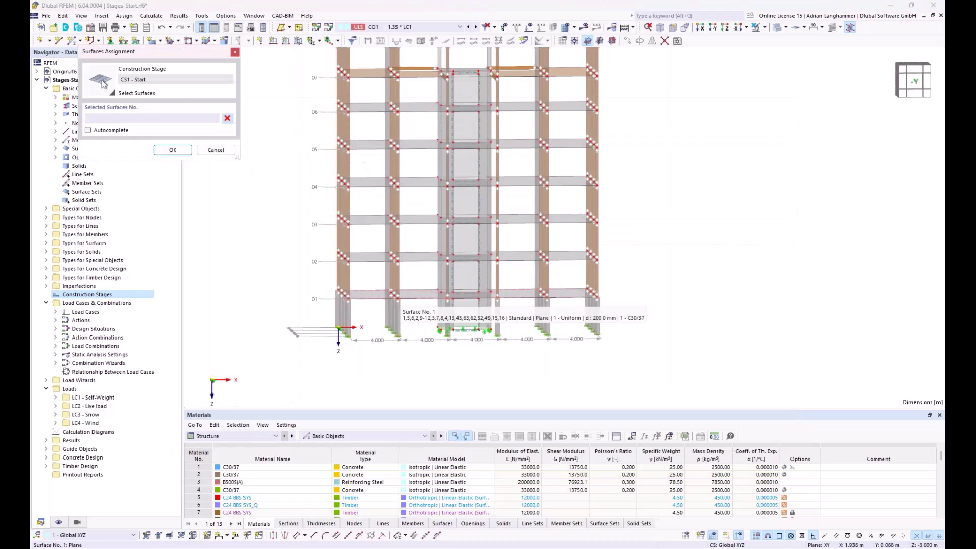
{"action": "left_click_drag", "start_coordinate": [280, 282], "coordinate": [660, 381]}
{"action": "left_click", "coordinate": [173, 150]}
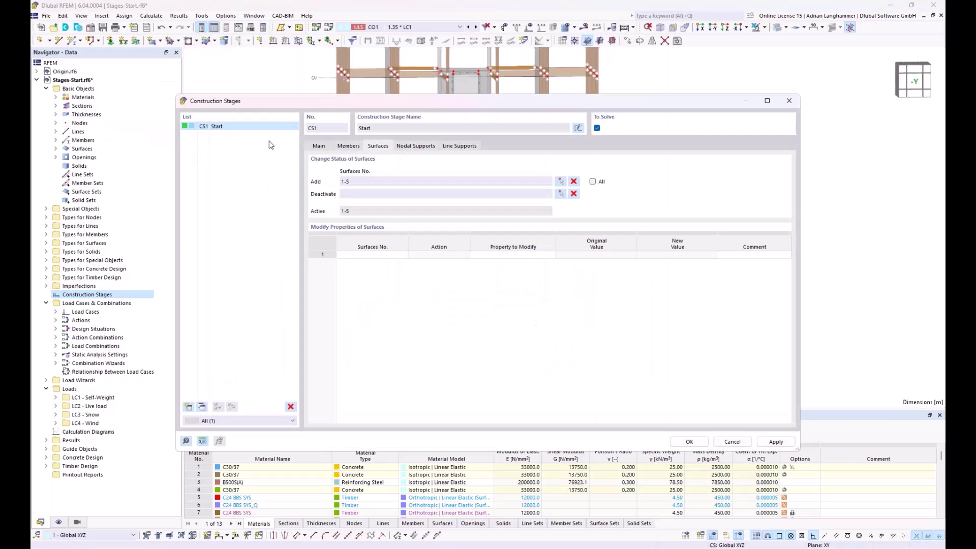
Include all nodal supports and all line supports in construction stage CS1.
{"action": "left_click", "coordinate": [416, 146]}
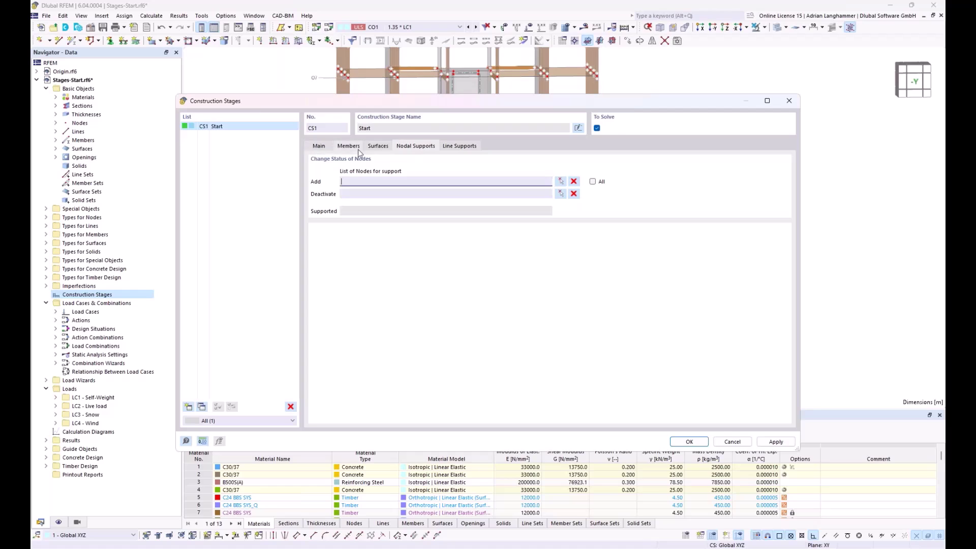
{"action": "left_click", "coordinate": [592, 182]}
{"action": "left_click", "coordinate": [457, 147]}
{"action": "left_click", "coordinate": [592, 182]}
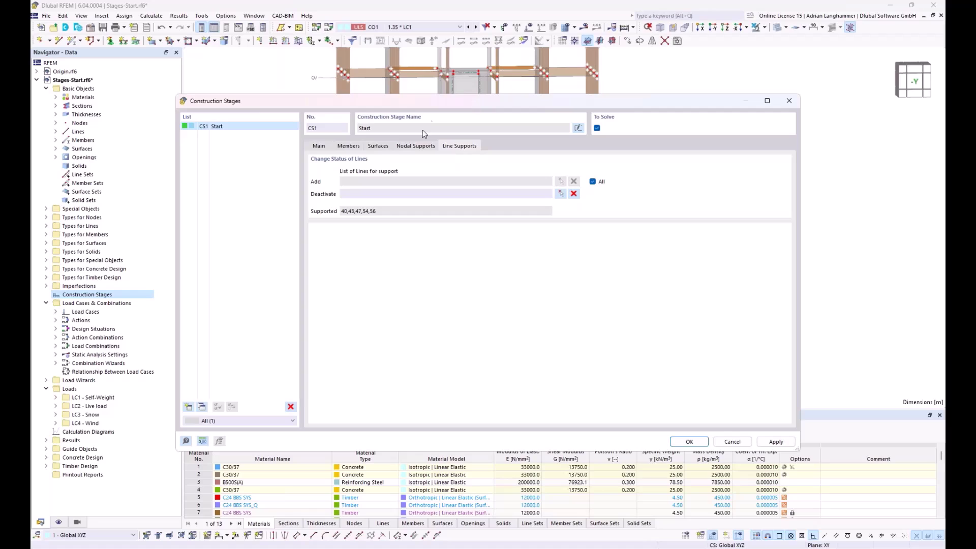
Create construction stage CS2 continuing from CS1, with nodal support and line support changes disabled.
{"action": "left_click", "coordinate": [319, 146]}
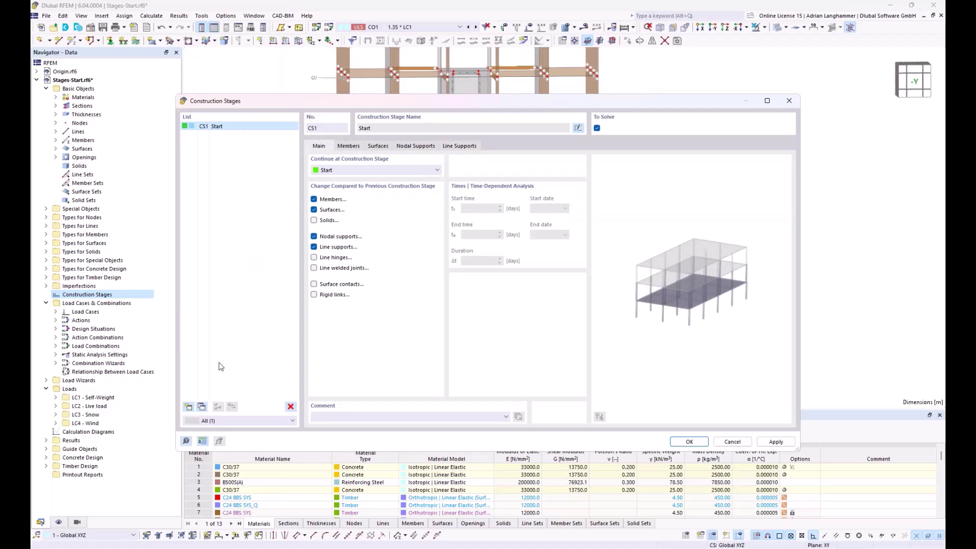
{"action": "left_click", "coordinate": [187, 407]}
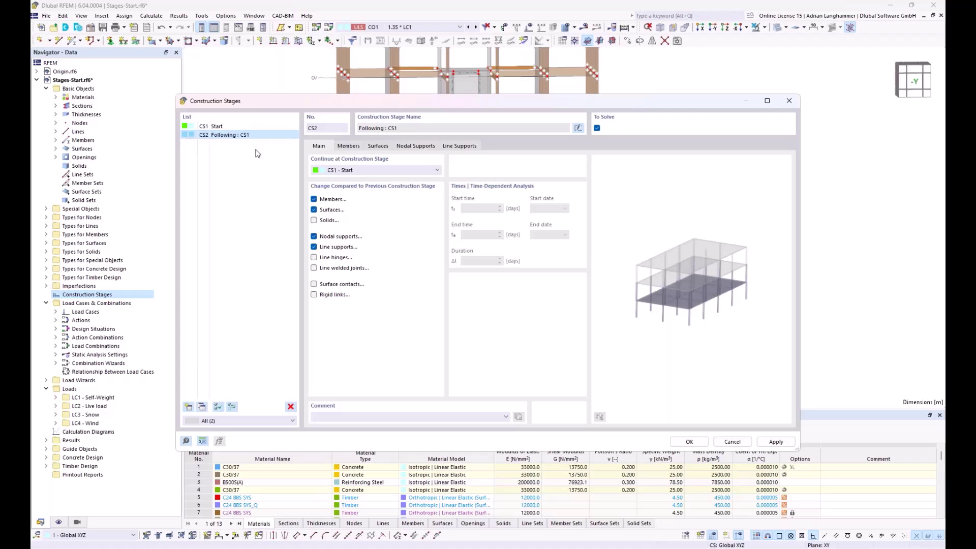
{"action": "left_click", "coordinate": [314, 236]}
{"action": "left_click", "coordinate": [314, 247]}
Add the second storey's columns, members 23-40, to construction stage CS2.
{"action": "left_click", "coordinate": [348, 146]}
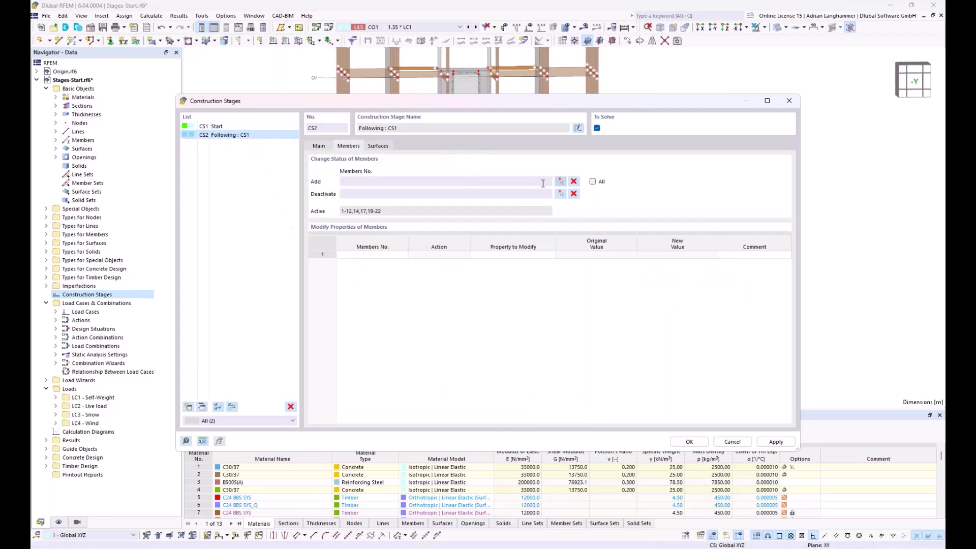
{"action": "left_click", "coordinate": [560, 182]}
{"action": "left_click_drag", "start_coordinate": [286, 245], "coordinate": [654, 362]}
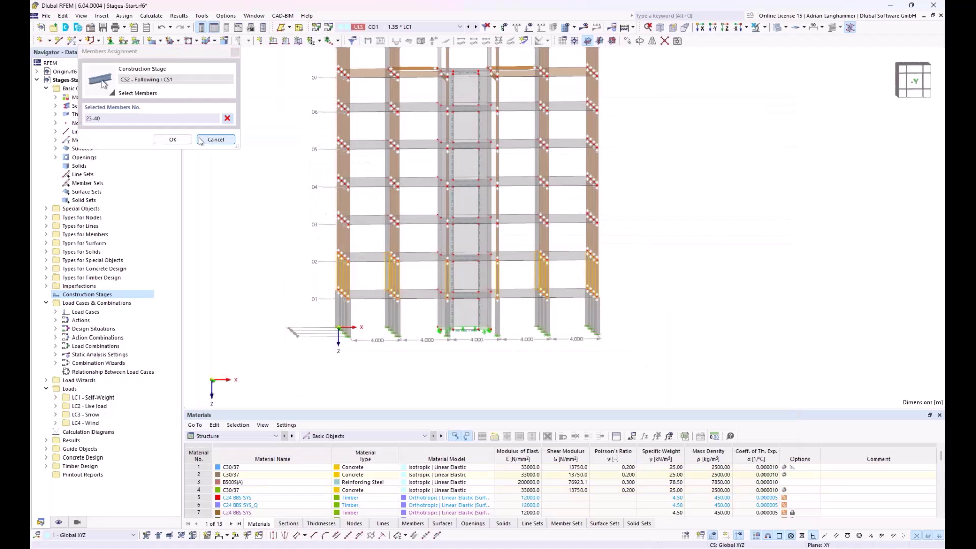
{"action": "left_click", "coordinate": [173, 139]}
Add the second storey's slab and core walls, surfaces 6-10, to construction stage CS2.
{"action": "left_click", "coordinate": [556, 181]}
{"action": "left_click_drag", "start_coordinate": [298, 246], "coordinate": [630, 298]}
{"action": "scroll", "coordinate": [645, 277], "scroll_direction": "down", "scroll_amount": 2}
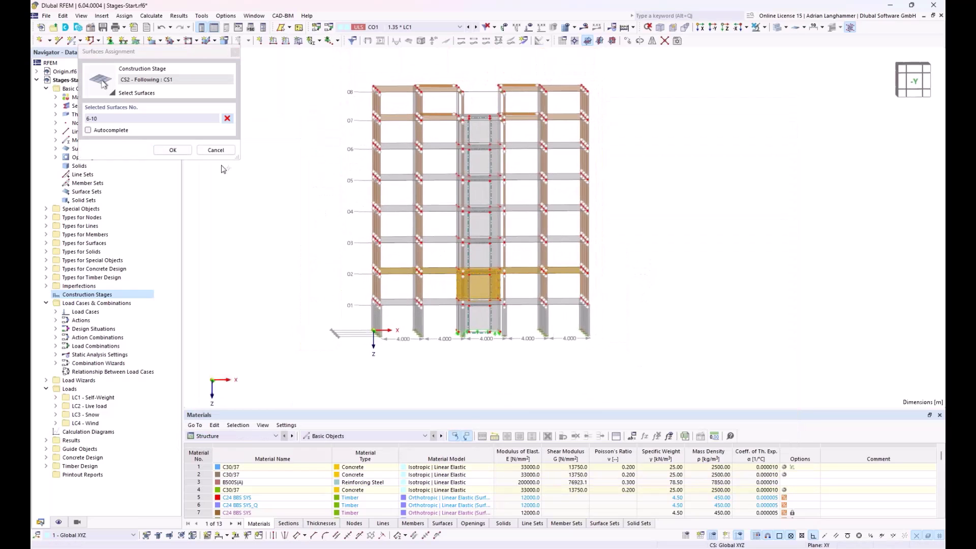
{"action": "left_click", "coordinate": [173, 150]}
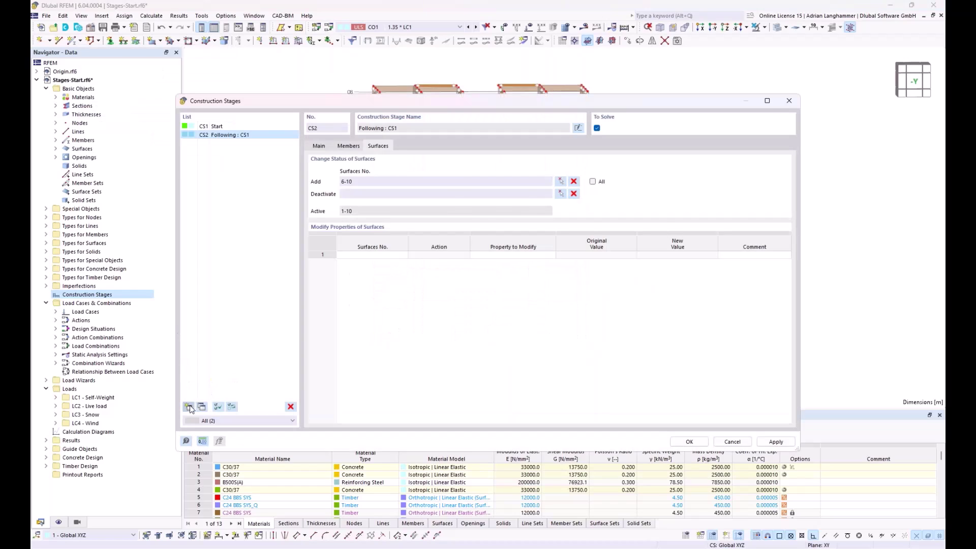
Create six further construction stages, CS3 to CS8, each continuing from the previous one.
{"action": "left_click", "coordinate": [189, 407]}
{"action": "left_click", "coordinate": [189, 407]}
{"action": "left_click", "coordinate": [188, 407]}
{"action": "left_click", "coordinate": [189, 407]}
{"action": "left_click", "coordinate": [188, 407]}
{"action": "left_click", "coordinate": [188, 407]}
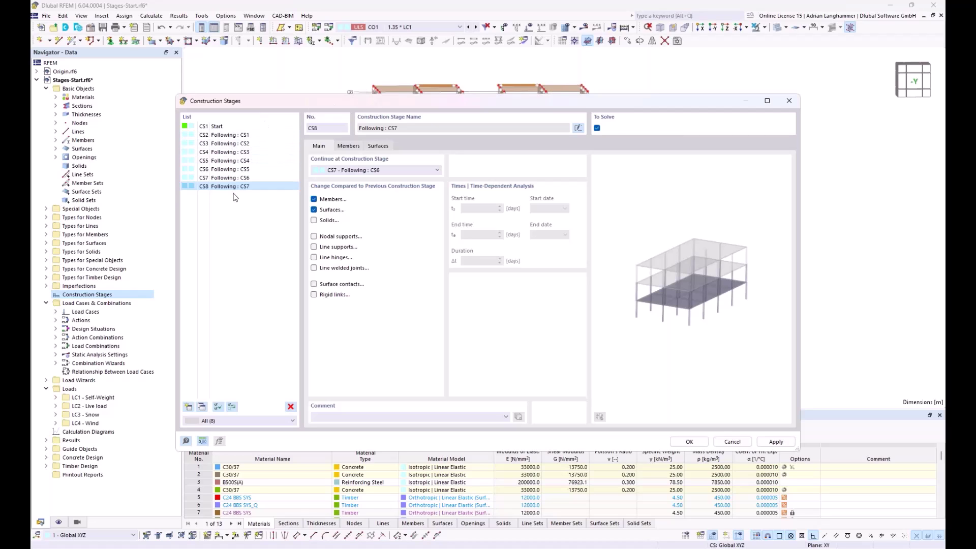
Add the third storey's columns, members 41-58, to construction stage CS3.
{"action": "left_click", "coordinate": [224, 145]}
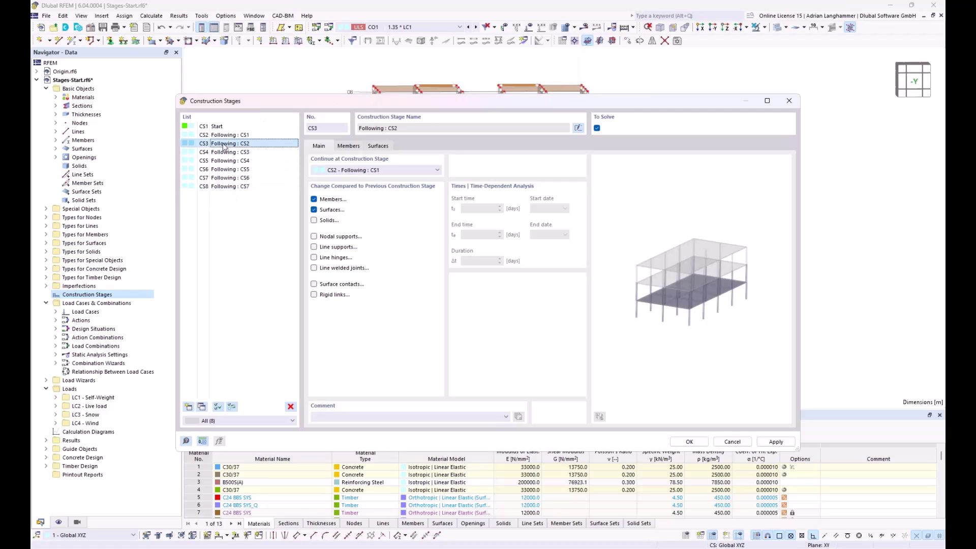
{"action": "left_click", "coordinate": [347, 147]}
{"action": "left_click", "coordinate": [560, 182]}
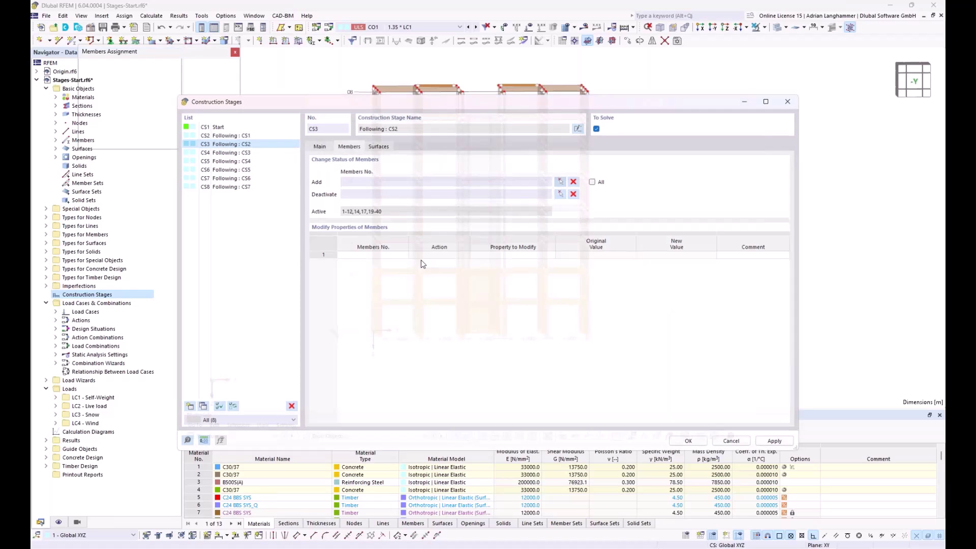
{"action": "left_click_drag", "start_coordinate": [313, 226], "coordinate": [524, 296]}
{"action": "left_click_drag", "start_coordinate": [601, 321], "coordinate": [635, 345]}
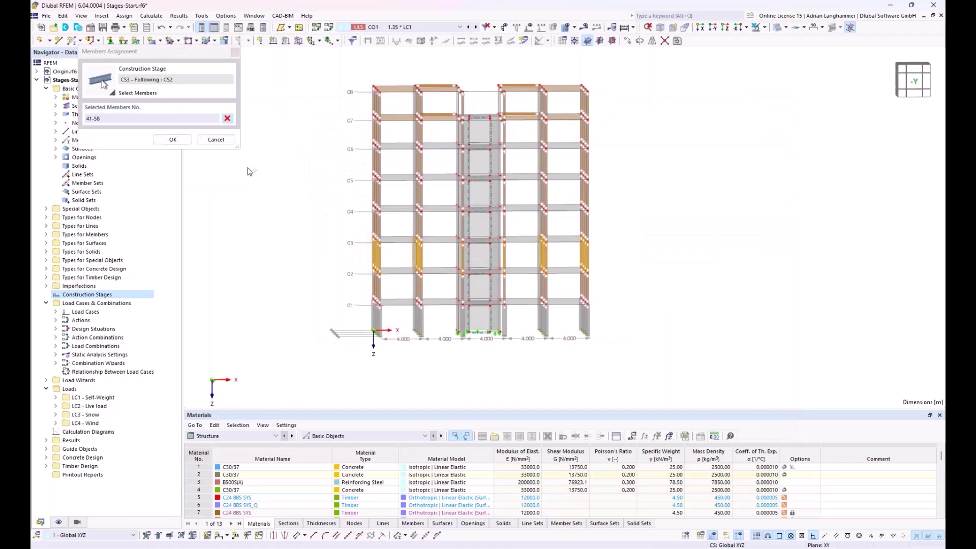
{"action": "left_click", "coordinate": [173, 140]}
Add the third storey's slab and core walls to the surfaces of construction stage CS3.
{"action": "left_click", "coordinate": [384, 146]}
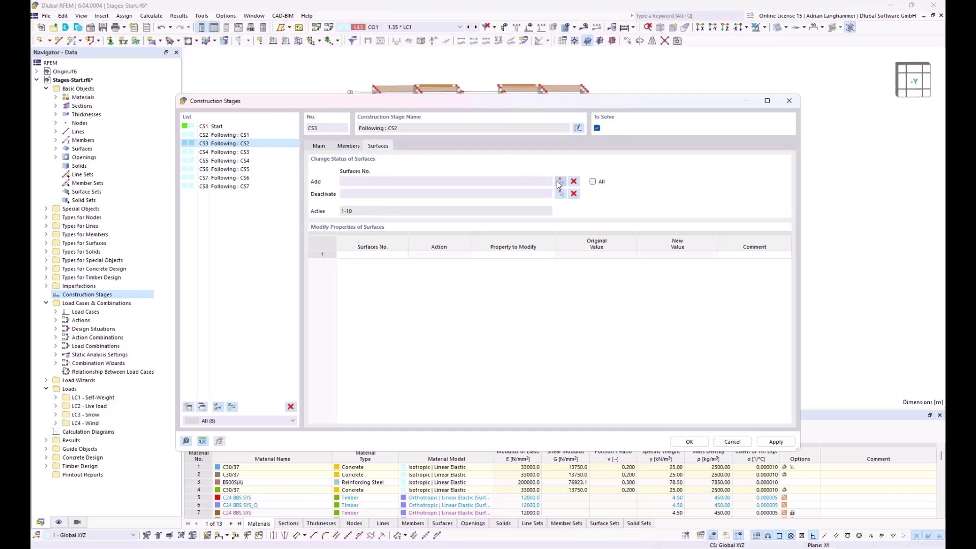
{"action": "left_click", "coordinate": [559, 181]}
{"action": "left_click_drag", "start_coordinate": [323, 226], "coordinate": [645, 375]}
{"action": "left_click", "coordinate": [173, 150]}
Add the fourth storey's columns, members 121-138, to construction stage CS4.
{"action": "left_click", "coordinate": [237, 153]}
{"action": "left_click", "coordinate": [349, 146]}
{"action": "left_click", "coordinate": [559, 181]}
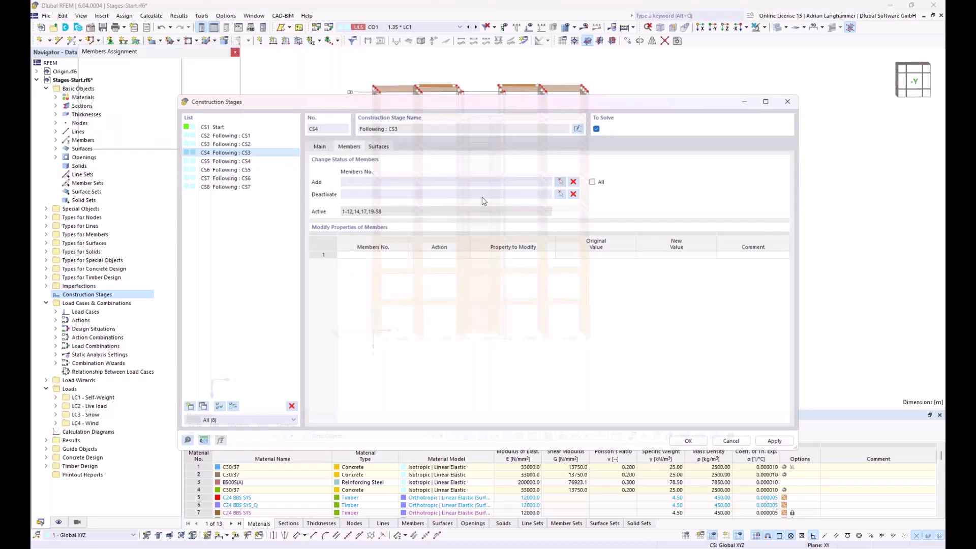
{"action": "left_click_drag", "start_coordinate": [357, 235], "coordinate": [619, 360]}
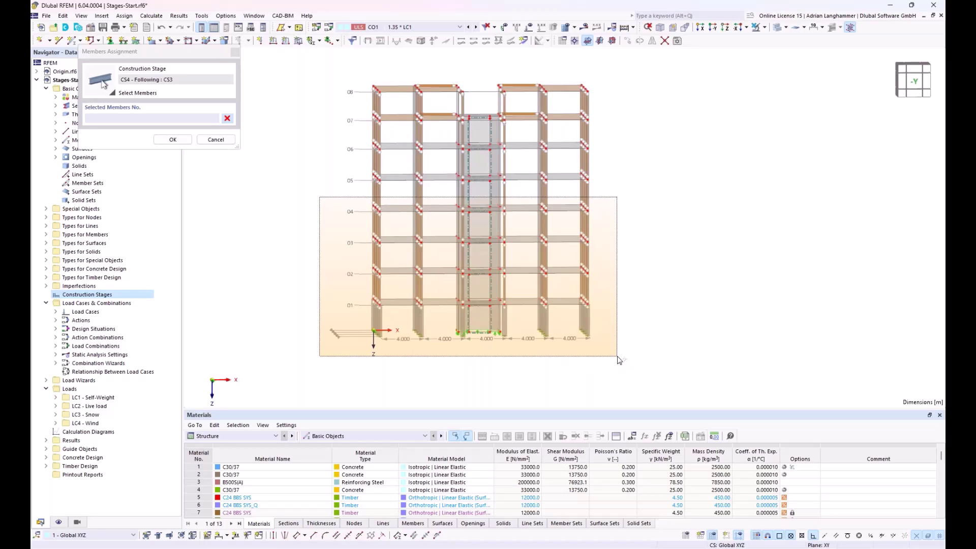
{"action": "left_click_drag", "start_coordinate": [619, 360], "coordinate": [619, 360]}
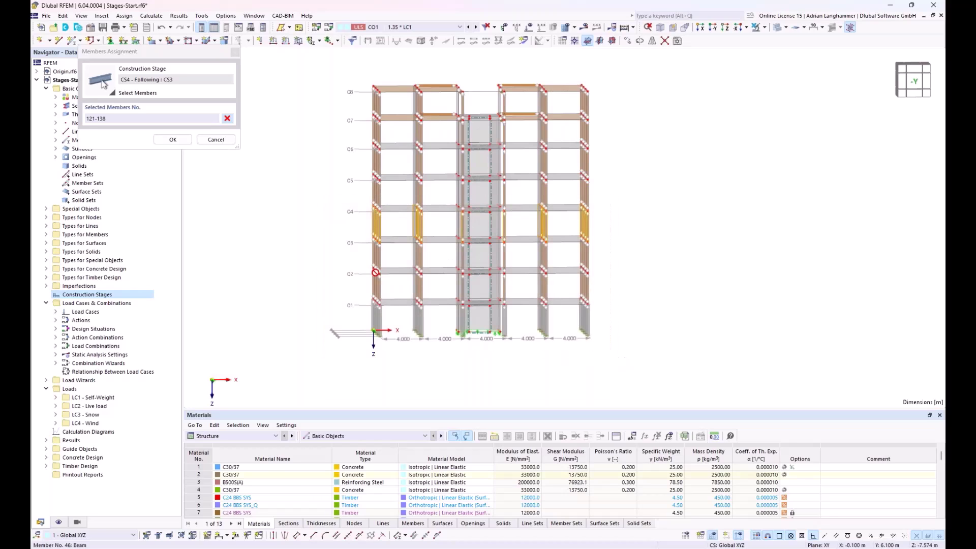
{"action": "left_click", "coordinate": [173, 140]}
Add the fourth storey's slab and core walls, surfaces 39-43, to construction stage CS4.
{"action": "left_click", "coordinate": [378, 147]}
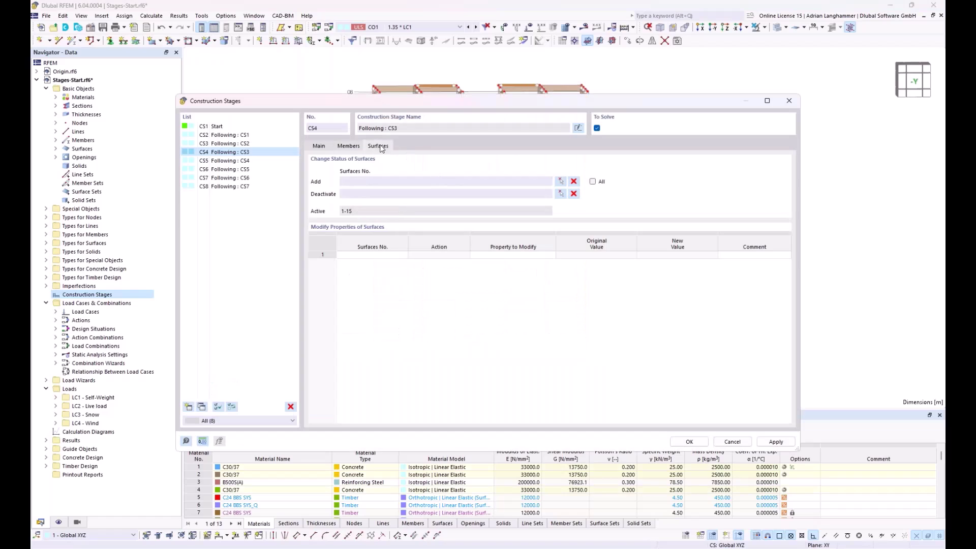
{"action": "left_click", "coordinate": [561, 182]}
{"action": "left_click_drag", "start_coordinate": [321, 190], "coordinate": [623, 361]}
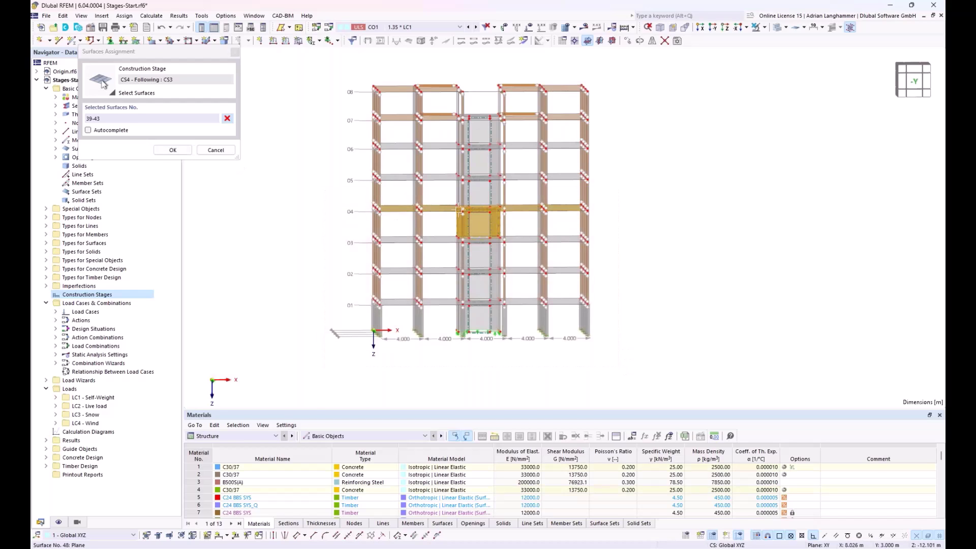
{"action": "left_click", "coordinate": [173, 150]}
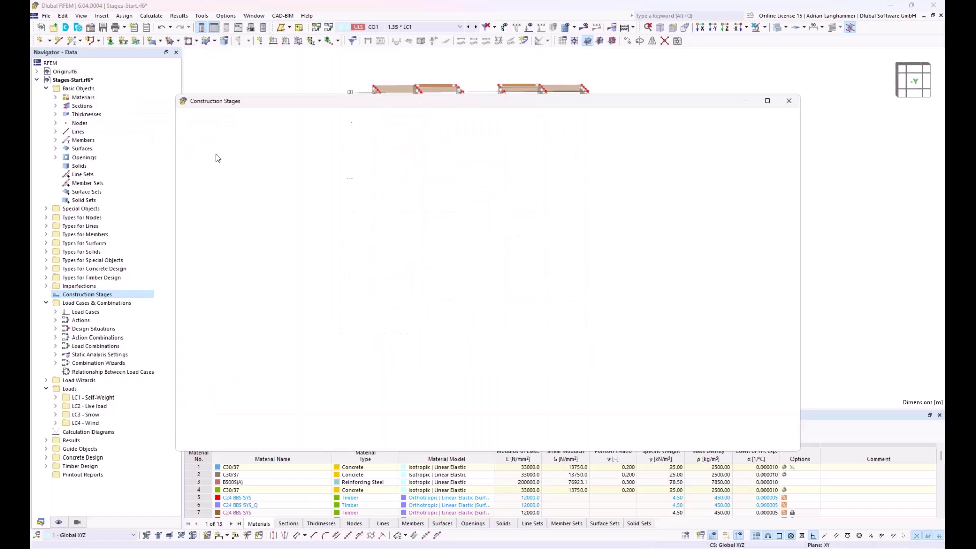
Add the fifth storey's columns to the members of construction stage CS5.
{"action": "left_click", "coordinate": [223, 160]}
{"action": "left_click", "coordinate": [349, 146]}
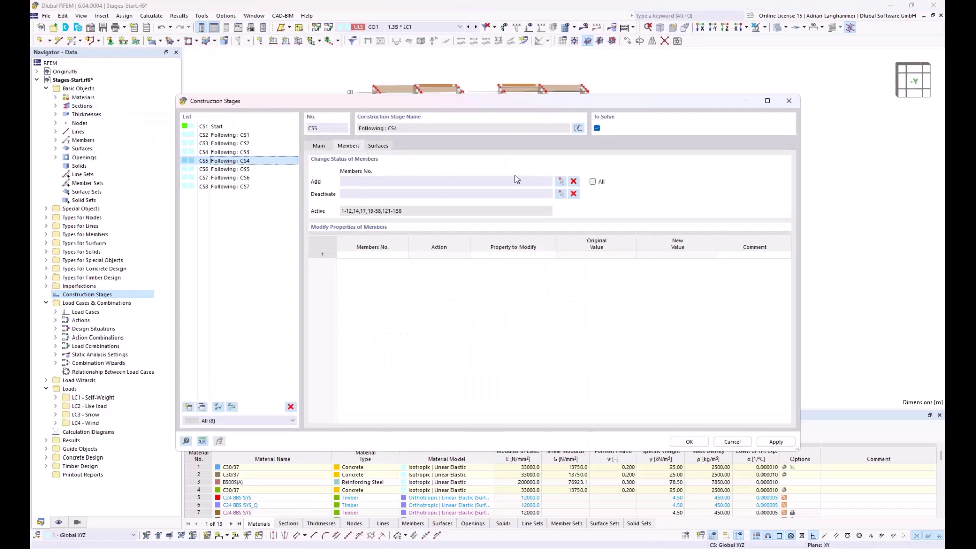
{"action": "left_click", "coordinate": [560, 181]}
{"action": "left_click_drag", "start_coordinate": [326, 163], "coordinate": [636, 370]}
{"action": "left_click", "coordinate": [173, 139]}
Add the fifth storey's slab and core walls, surfaces 44-48, to construction stage CS5.
{"action": "left_click", "coordinate": [384, 150]}
{"action": "left_click", "coordinate": [560, 181]}
{"action": "left_click_drag", "start_coordinate": [315, 163], "coordinate": [641, 366]}
{"action": "left_click", "coordinate": [173, 150]}
Add the sixth storey's columns to the members of construction stage CS6.
{"action": "left_click", "coordinate": [219, 168]}
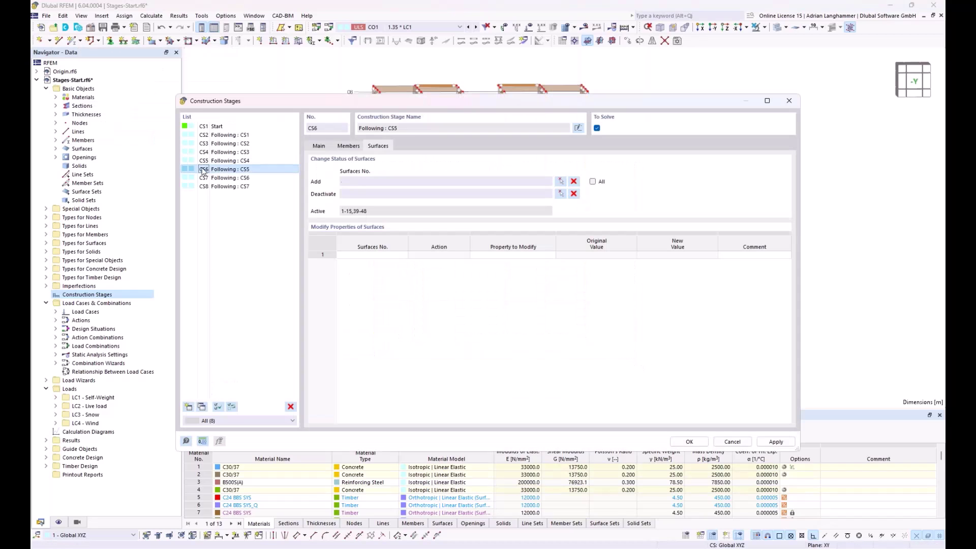
{"action": "left_click", "coordinate": [348, 146]}
{"action": "left_click", "coordinate": [560, 182]}
{"action": "left_click_drag", "start_coordinate": [329, 135], "coordinate": [640, 385]}
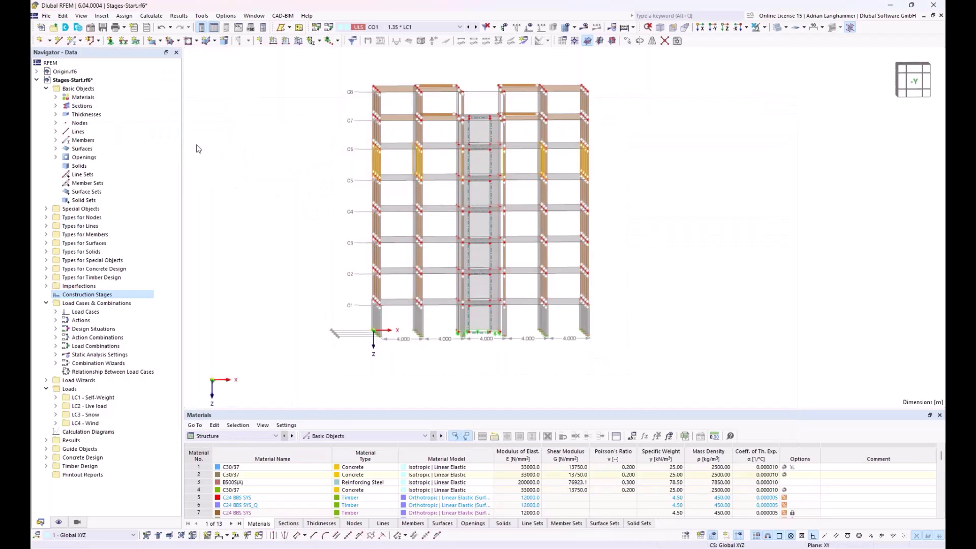
{"action": "left_click", "coordinate": [173, 139]}
Add the sixth storey's slab and core walls, surfaces 16-20, to construction stage CS6.
{"action": "left_click", "coordinate": [378, 145]}
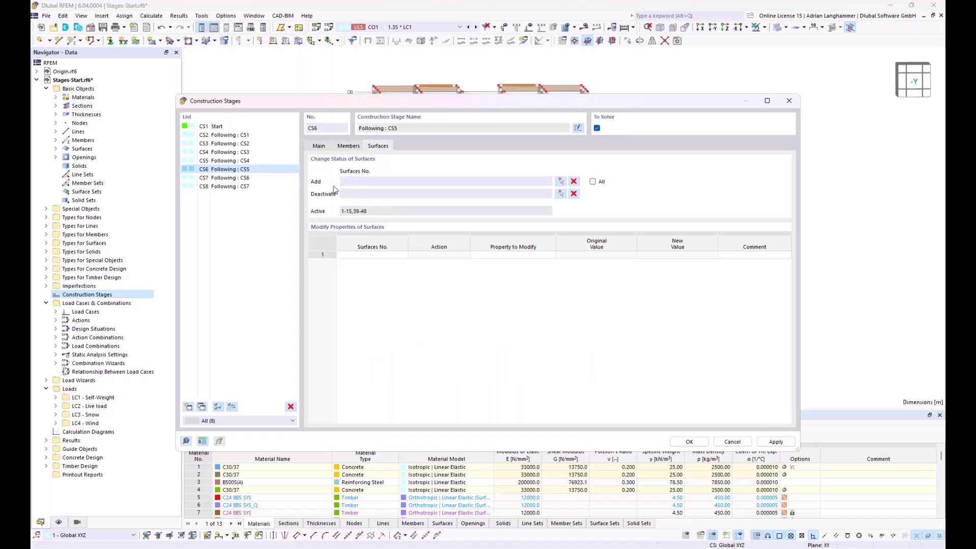
{"action": "left_click", "coordinate": [559, 182]}
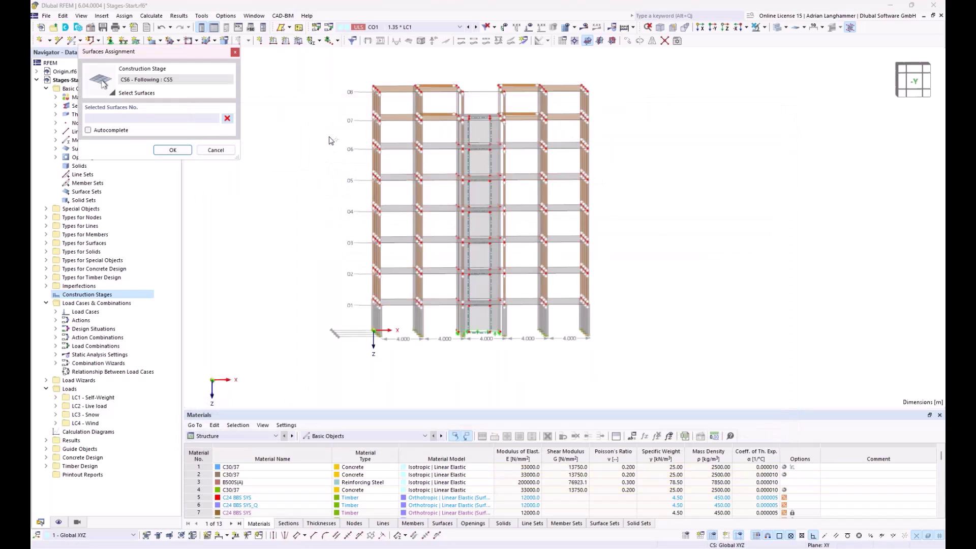
{"action": "left_click_drag", "start_coordinate": [329, 137], "coordinate": [639, 391]}
{"action": "left_click", "coordinate": [173, 150]}
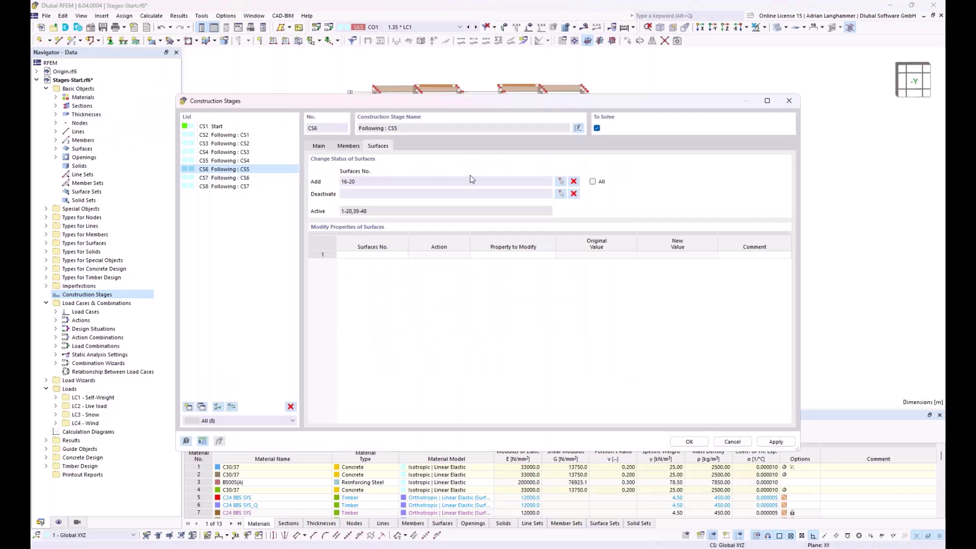
Add the seventh storey's columns and beams, members 77-98, to construction stage CS7.
{"action": "left_click", "coordinate": [268, 176]}
{"action": "left_click", "coordinate": [341, 146]}
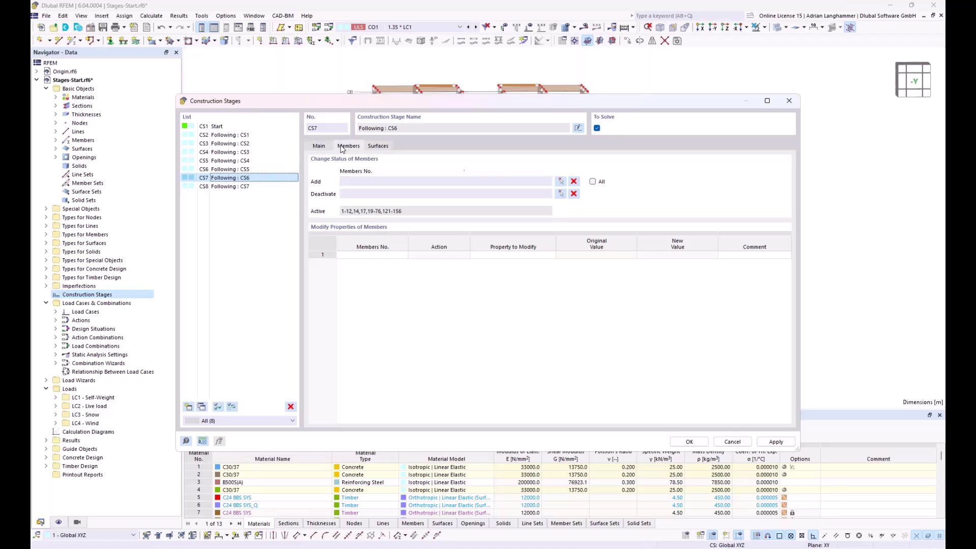
{"action": "left_click", "coordinate": [560, 181]}
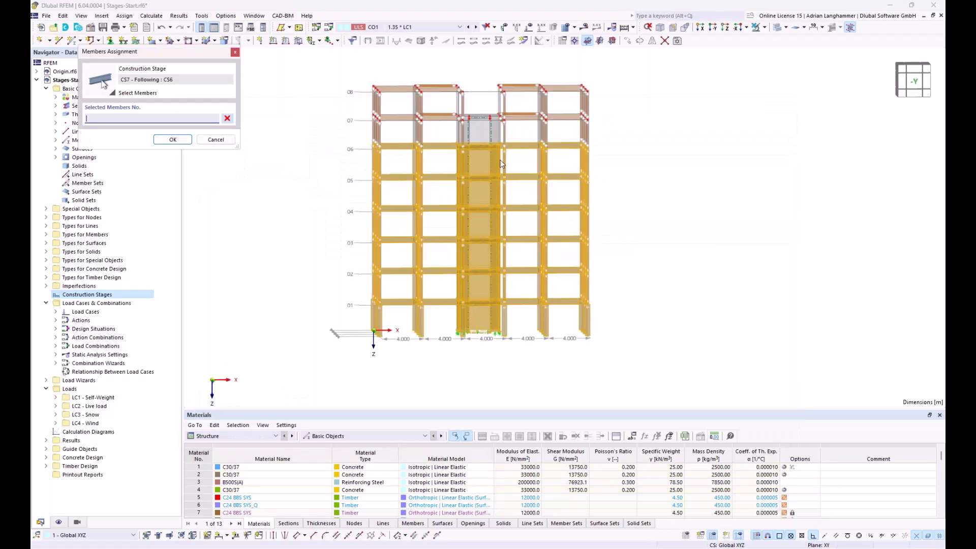
{"action": "left_click_drag", "start_coordinate": [325, 108], "coordinate": [644, 383]}
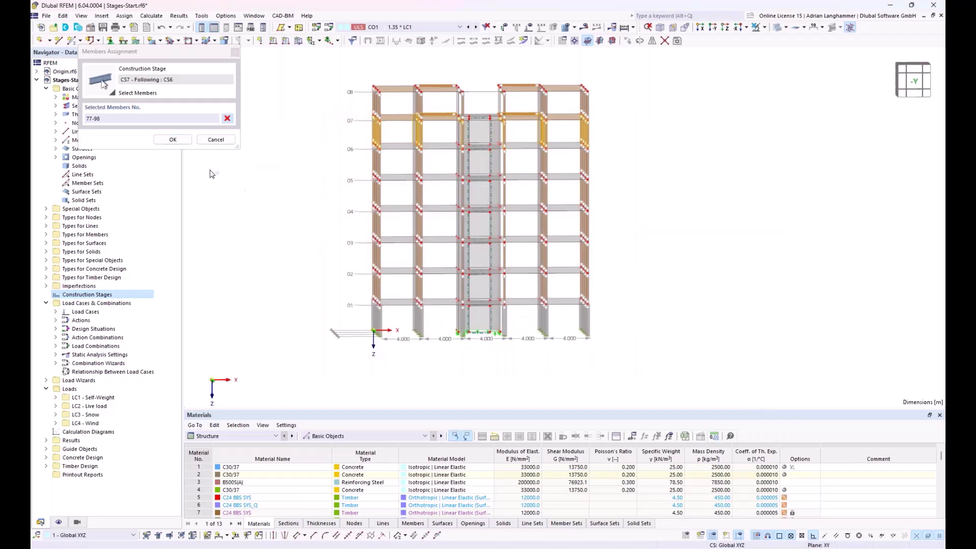
{"action": "left_click", "coordinate": [172, 140]}
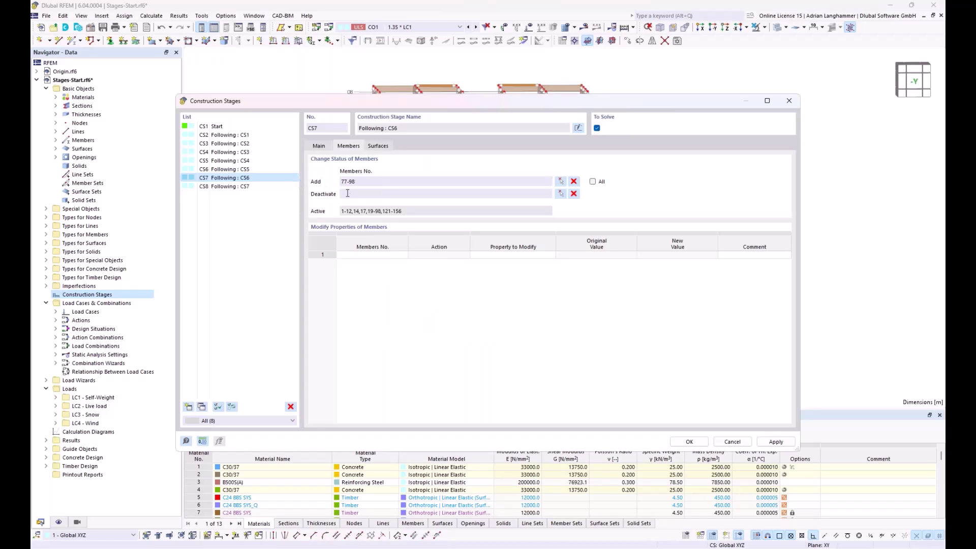
Add the seventh storey's surfaces 22-29 and 38 to construction stage CS7.
{"action": "left_click", "coordinate": [378, 146]}
{"action": "left_click", "coordinate": [559, 182]}
{"action": "left_click_drag", "start_coordinate": [329, 102], "coordinate": [635, 386]}
{"action": "left_click", "coordinate": [173, 150]}
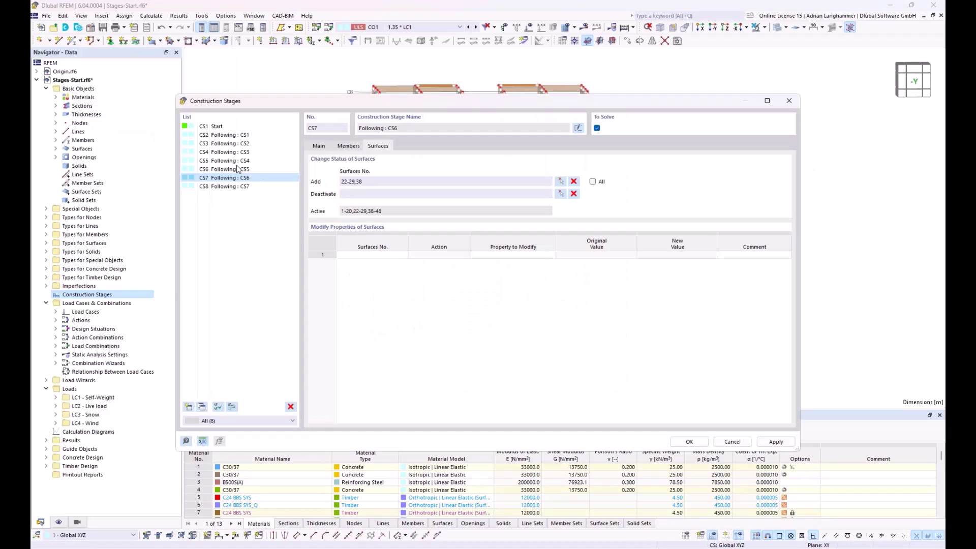
Add the top storey's columns and beams to the members of construction stage CS8.
{"action": "left_click", "coordinate": [249, 187]}
{"action": "left_click", "coordinate": [349, 145]}
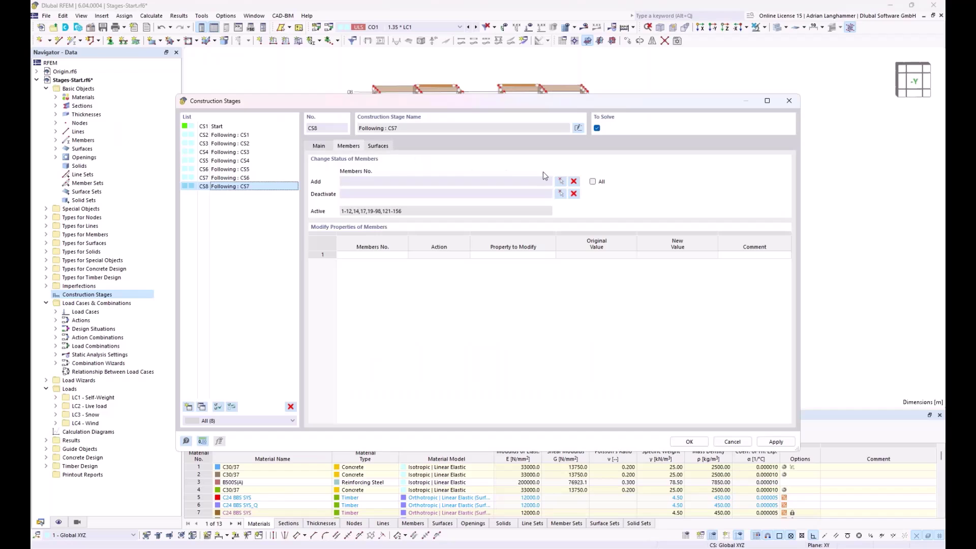
{"action": "left_click", "coordinate": [563, 182]}
{"action": "left_click_drag", "start_coordinate": [321, 63], "coordinate": [635, 367]}
{"action": "left_click", "coordinate": [173, 139]}
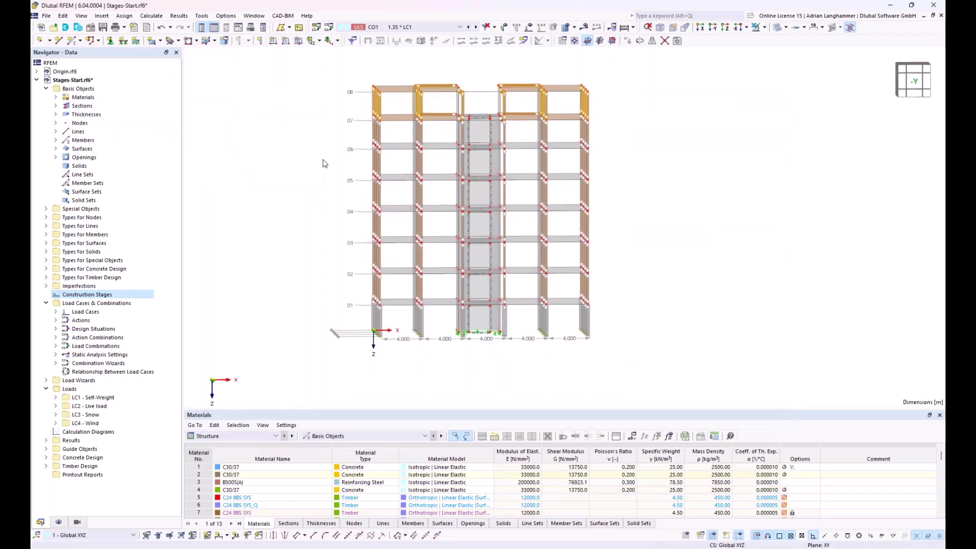
Add the top storey's surfaces 31, 32 and 34-37 to construction stage CS8.
{"action": "left_click", "coordinate": [377, 145]}
{"action": "left_click", "coordinate": [561, 182]}
{"action": "left_click_drag", "start_coordinate": [510, 283], "coordinate": [648, 400]}
{"action": "left_click", "coordinate": [172, 150]}
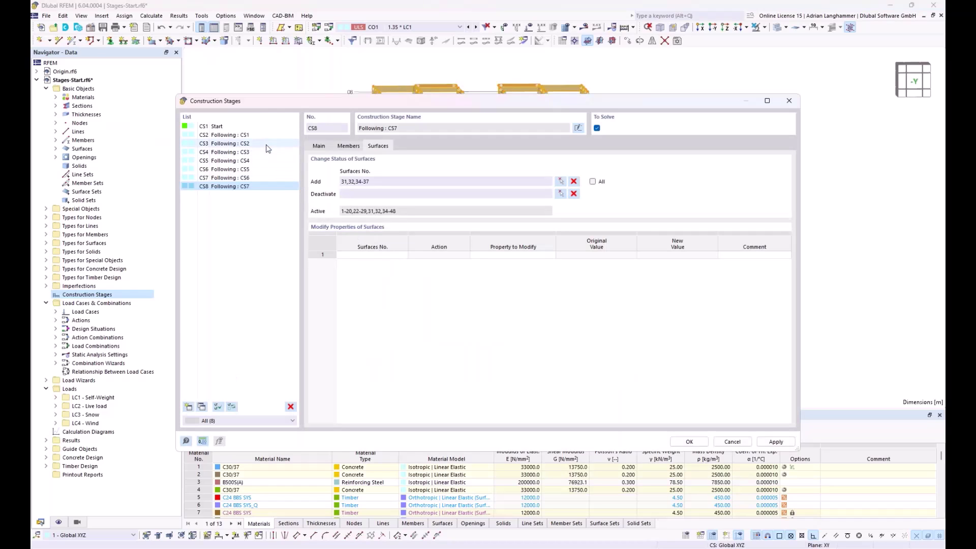
Check the surface assignments of stages CS1 to CS8 one by one and compare the active parts with the building model.
{"action": "left_click", "coordinate": [225, 127]}
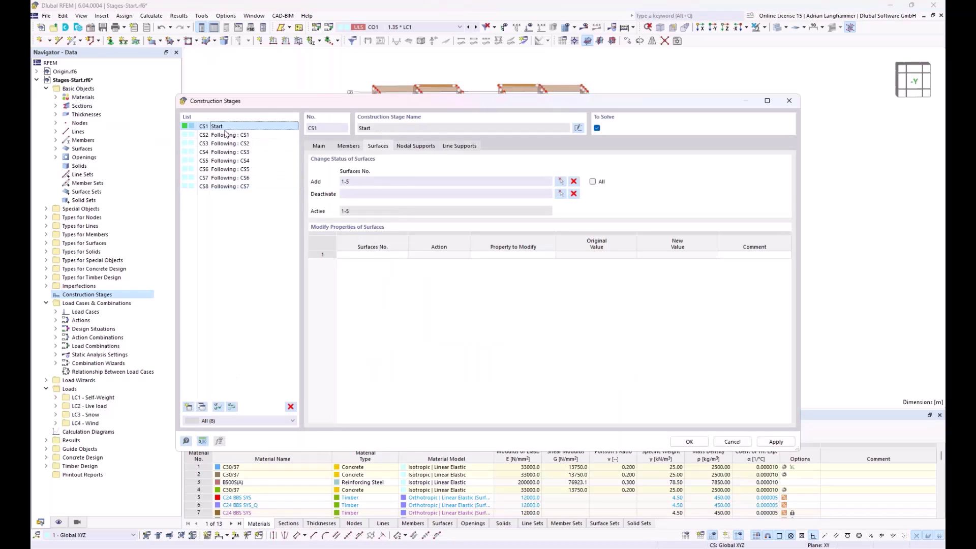
{"action": "left_click", "coordinate": [225, 135]}
{"action": "left_click", "coordinate": [224, 144]}
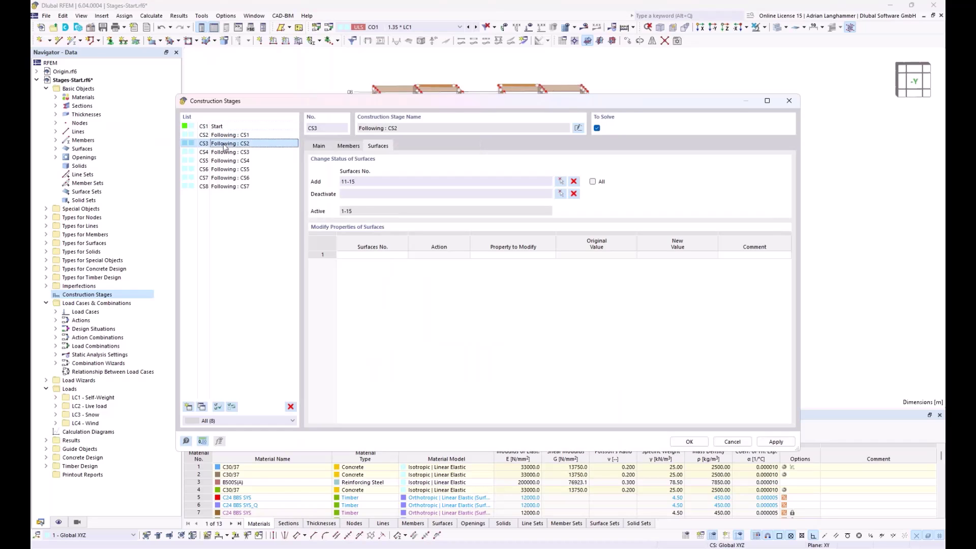
{"action": "left_click", "coordinate": [224, 152]}
{"action": "left_click", "coordinate": [224, 161]}
{"action": "left_click", "coordinate": [224, 170]}
{"action": "left_click", "coordinate": [224, 178]}
{"action": "left_click", "coordinate": [224, 187]}
{"action": "left_click_drag", "start_coordinate": [392, 103], "coordinate": [373, 328]}
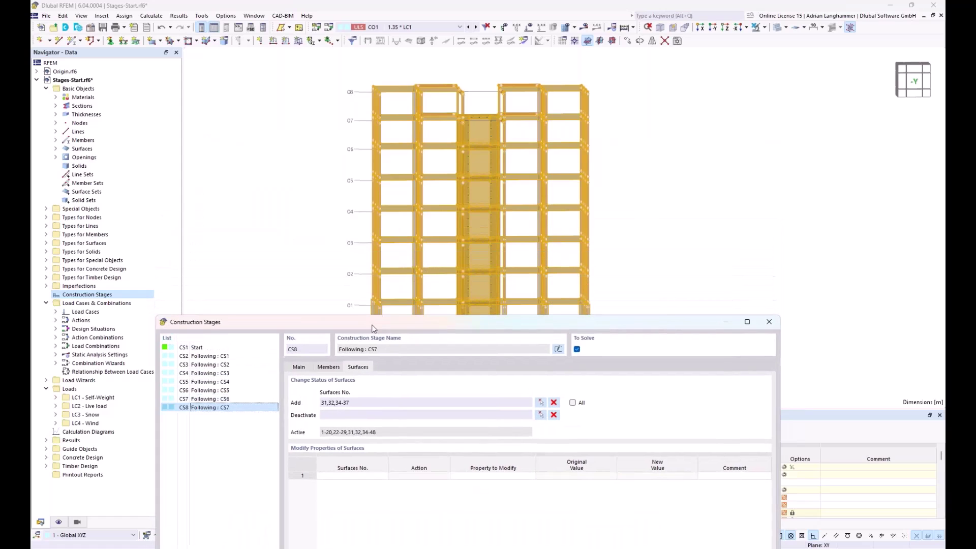
{"action": "left_click_drag", "start_coordinate": [461, 318], "coordinate": [471, 101]}
Enable line hinge changes for construction stage CS1 and add all line hinges to it.
{"action": "left_click", "coordinate": [206, 122]}
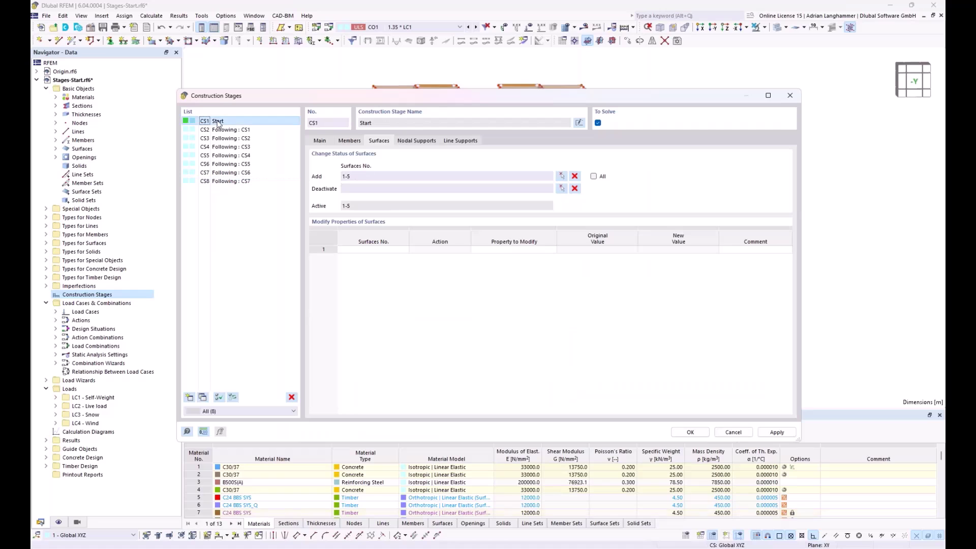
{"action": "left_click", "coordinate": [321, 142]}
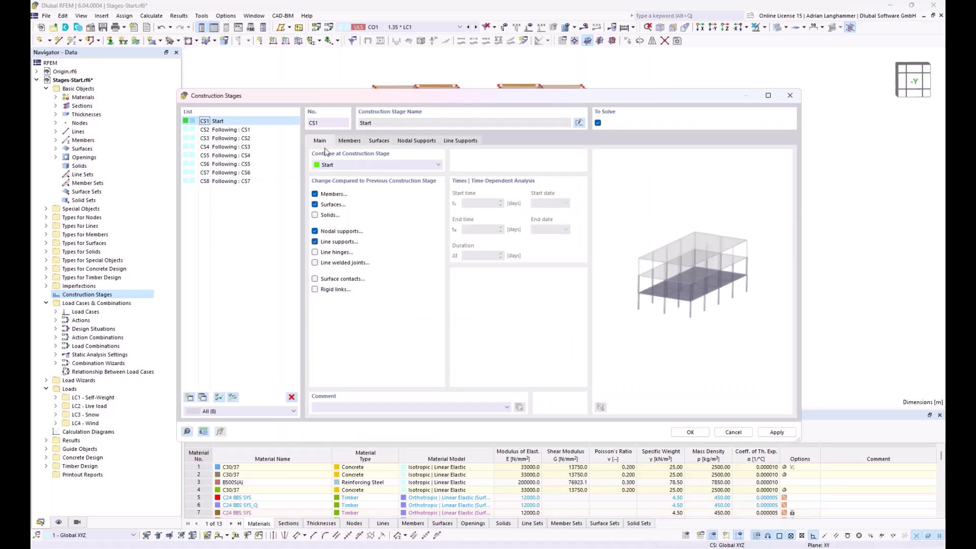
{"action": "left_click", "coordinate": [315, 253]}
{"action": "left_click", "coordinate": [500, 141]}
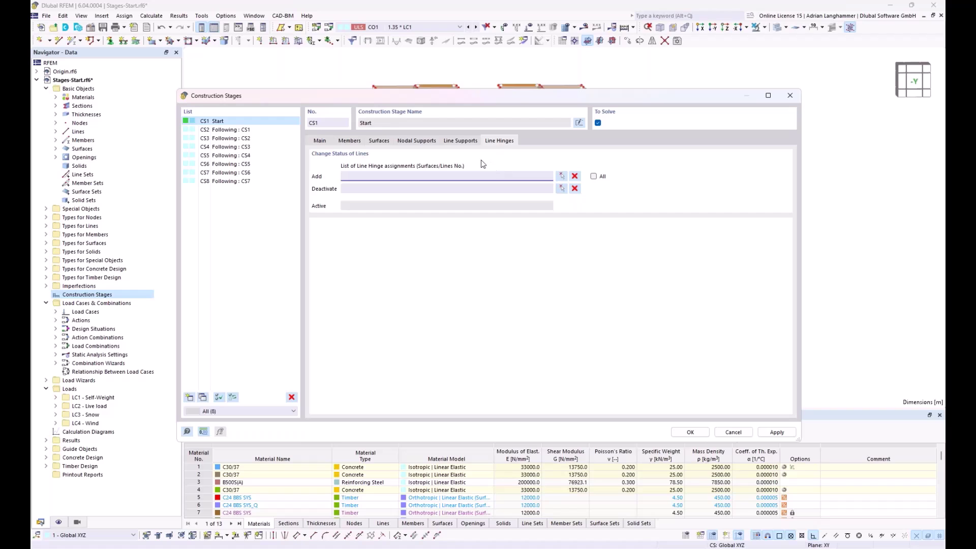
{"action": "left_click", "coordinate": [593, 177]}
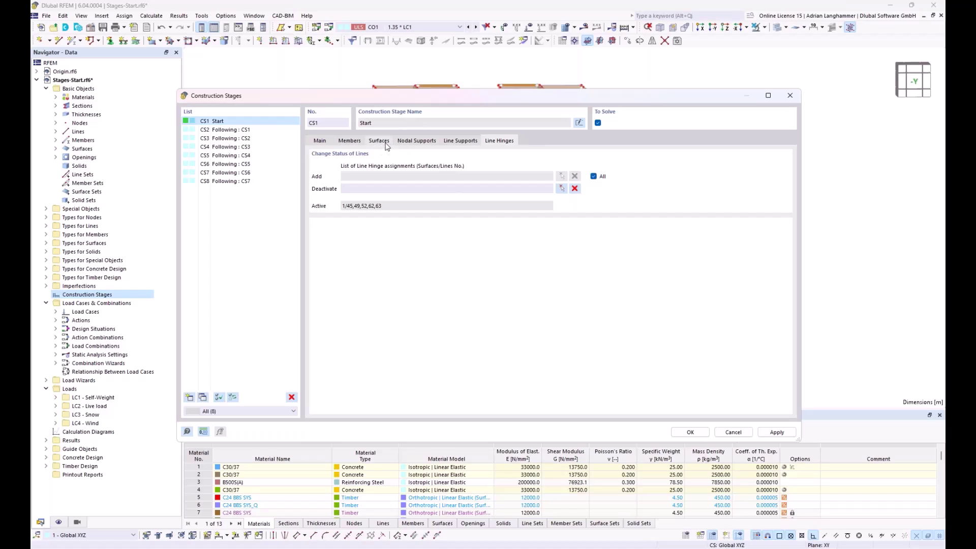
Enable line hinge changes for stages CS2 to CS8 together, add all line hinges, and check the assignments in CS2 and CS3.
{"action": "left_click", "coordinate": [260, 130]}
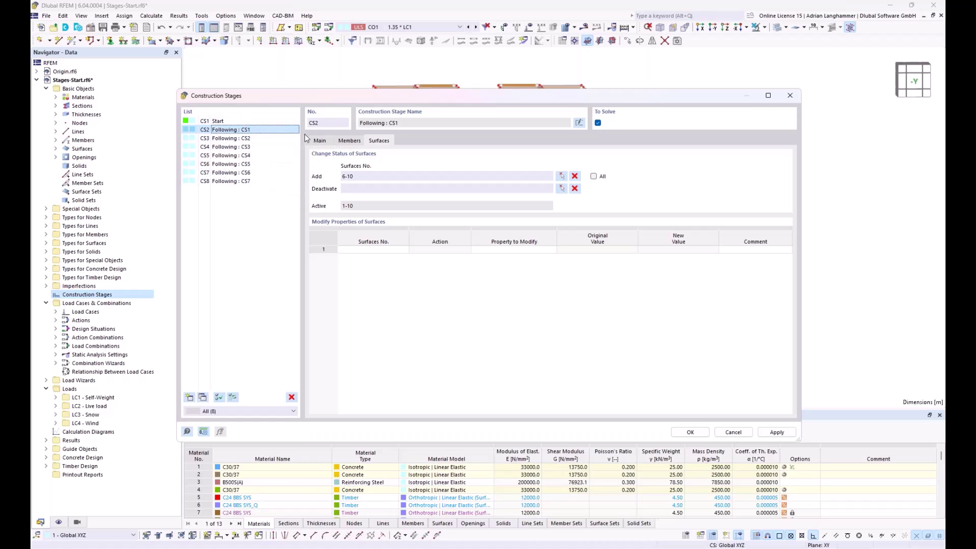
{"action": "left_click", "coordinate": [288, 181], "text": "shift"}
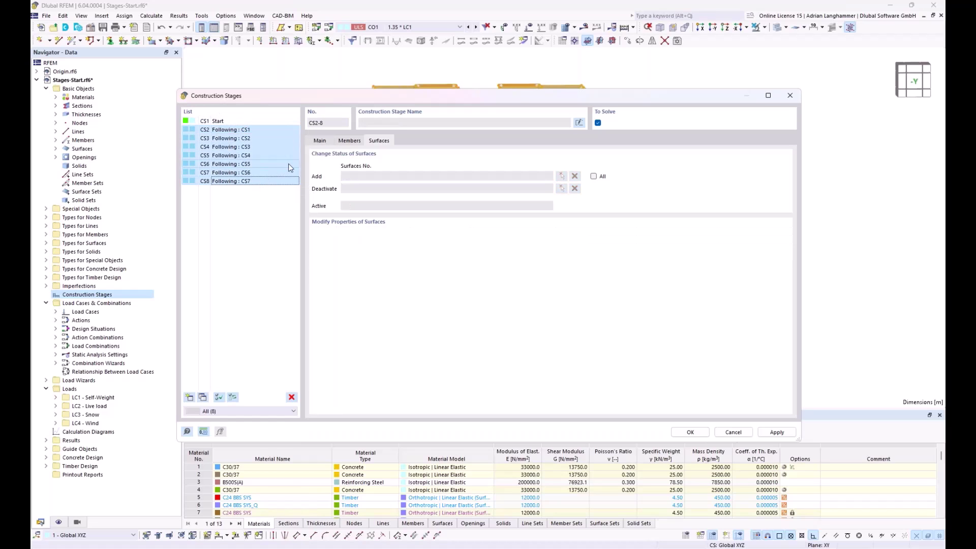
{"action": "left_click", "coordinate": [319, 141]}
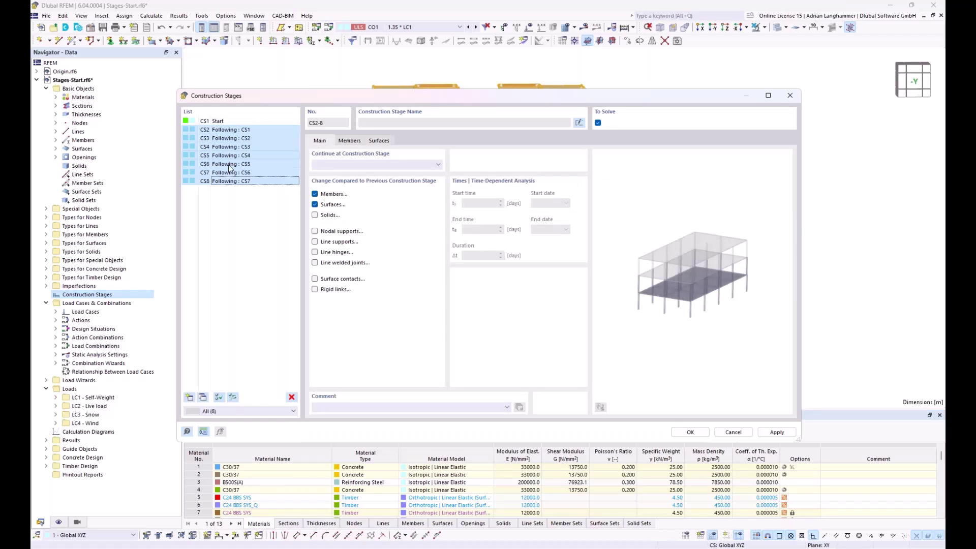
{"action": "left_click", "coordinate": [315, 253]}
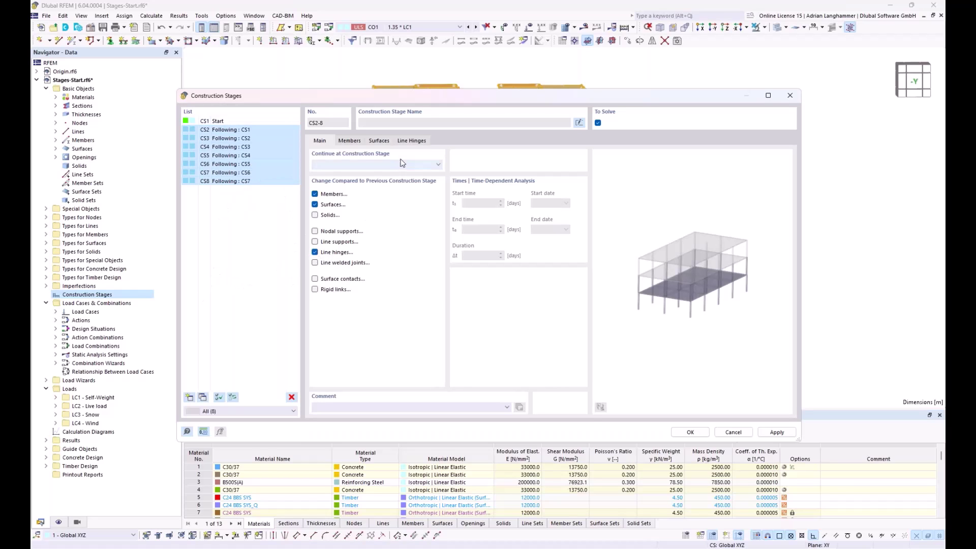
{"action": "left_click", "coordinate": [406, 140]}
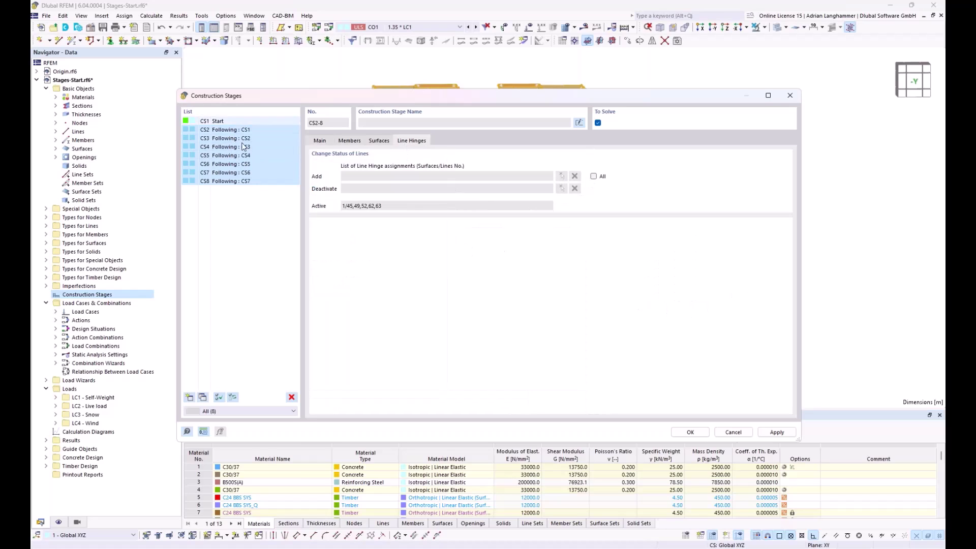
{"action": "left_click", "coordinate": [593, 176]}
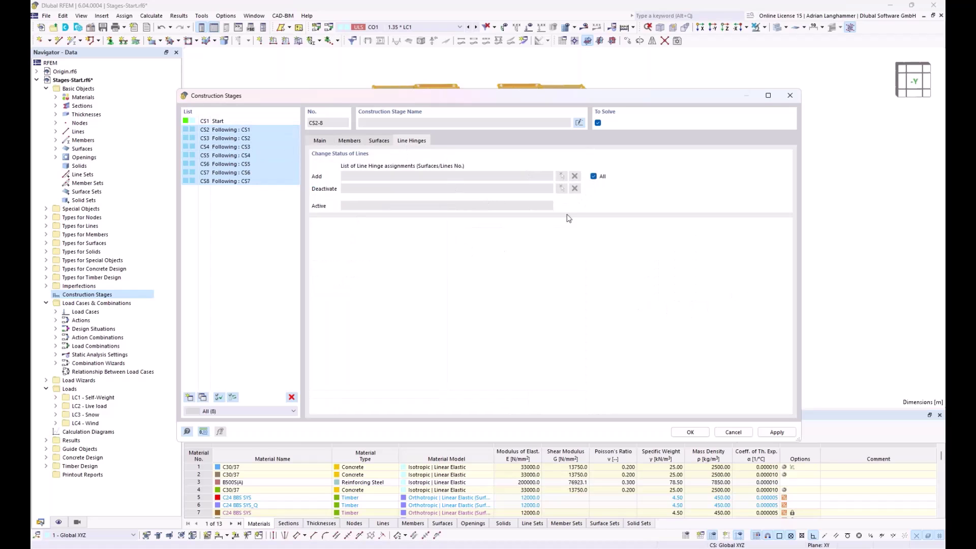
{"action": "left_click", "coordinate": [256, 131]}
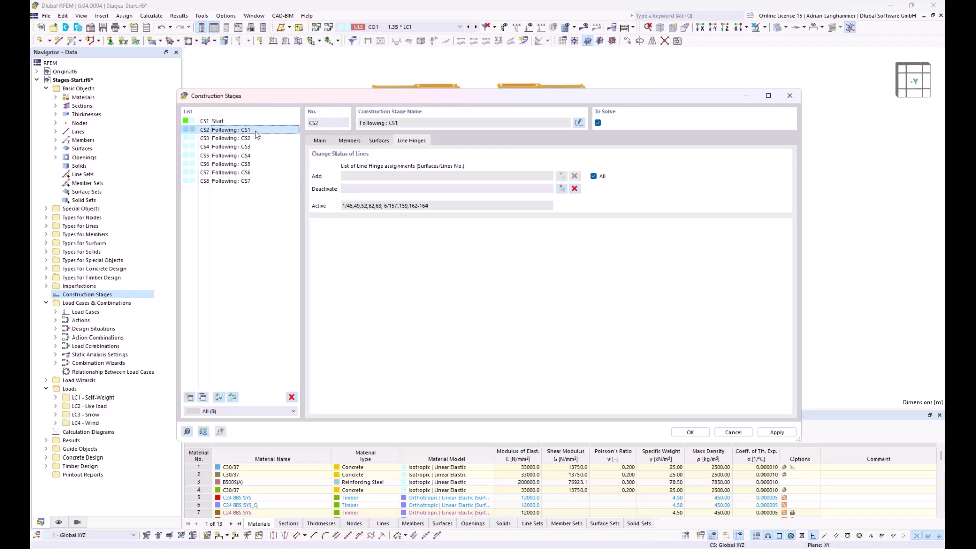
{"action": "left_click", "coordinate": [257, 138]}
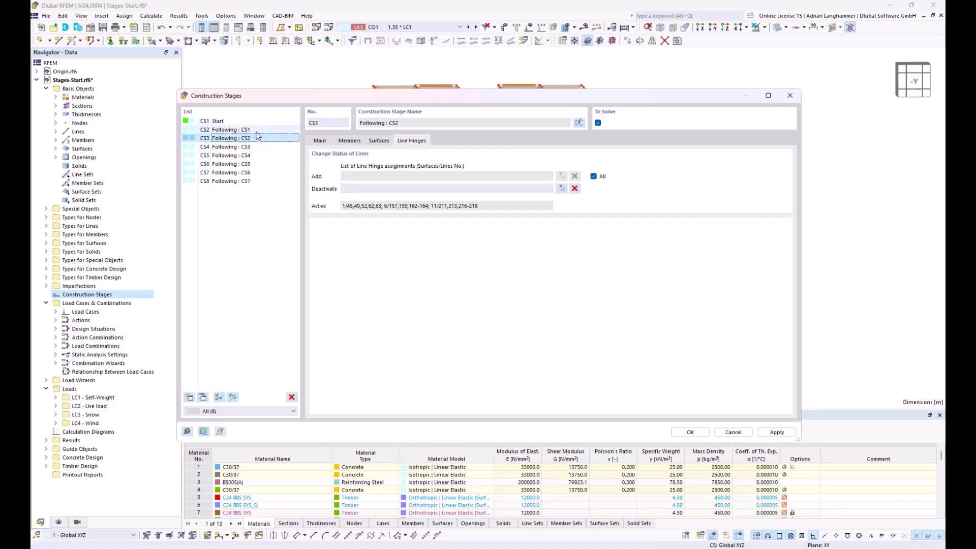
Check the line hinge assignments of stages CS2 to CS8 one by one and accept the construction stage definitions.
{"action": "left_click", "coordinate": [254, 130]}
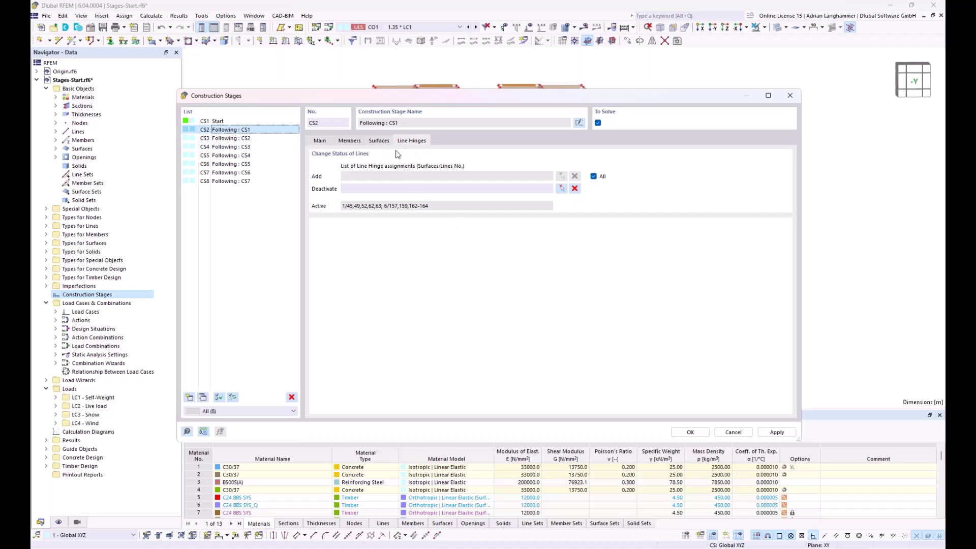
{"action": "left_click", "coordinate": [256, 138]}
{"action": "left_click", "coordinate": [258, 147]}
{"action": "left_click", "coordinate": [259, 156]}
{"action": "left_click", "coordinate": [259, 164]}
{"action": "left_click", "coordinate": [260, 173]}
{"action": "left_click", "coordinate": [259, 182]}
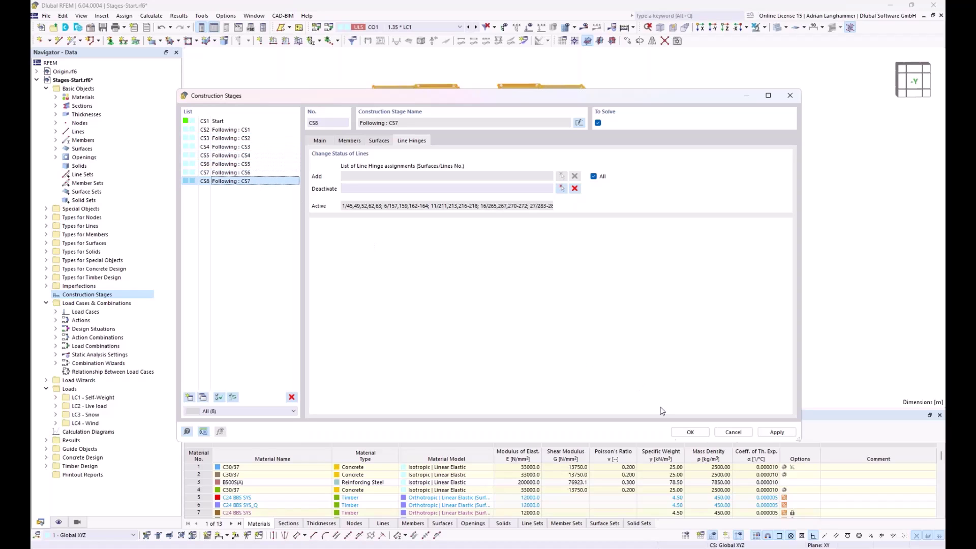
{"action": "left_click", "coordinate": [690, 433]}
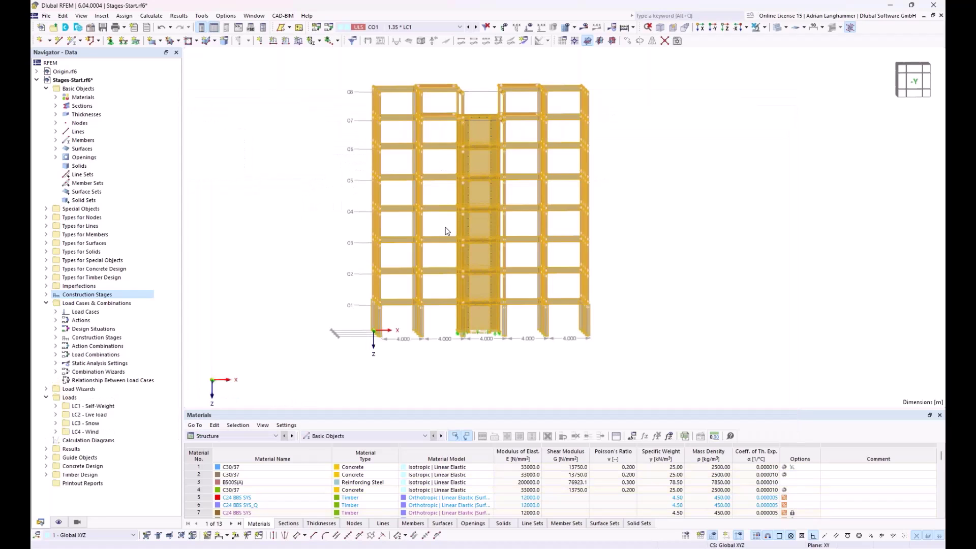
Display construction stages CS1 to CS8 in turn in the model view to examine how the building grows storey by storey.
{"action": "left_click", "coordinate": [433, 28]}
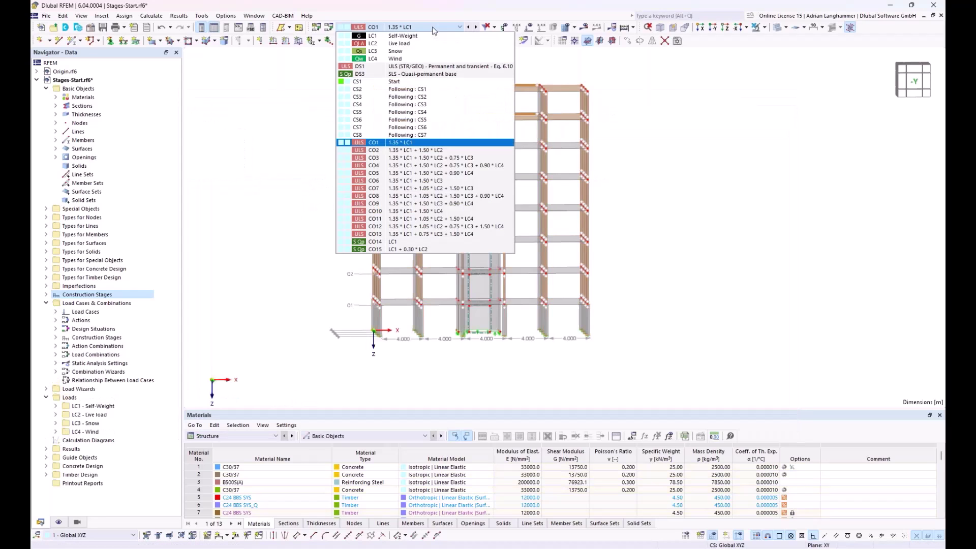
{"action": "left_click", "coordinate": [413, 83]}
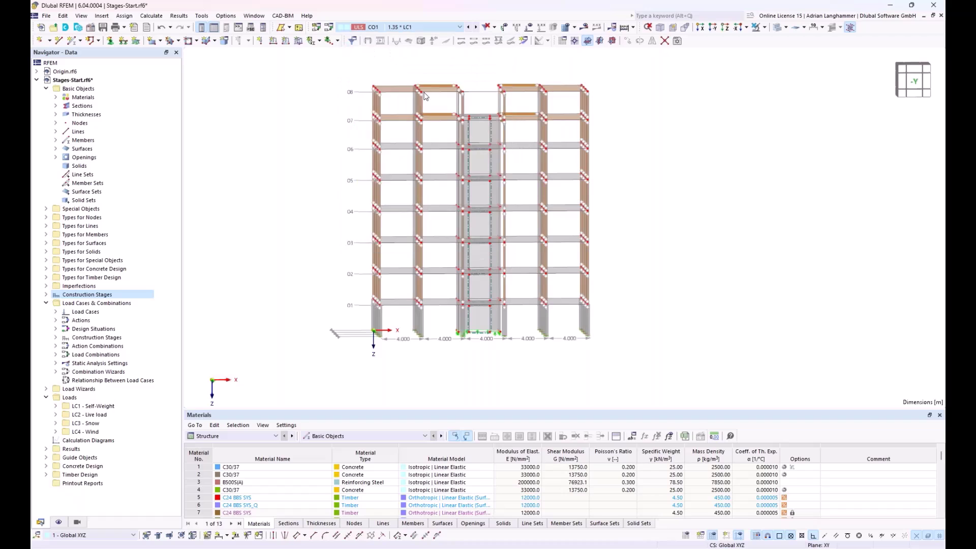
{"action": "middle_click_drag", "start_coordinate": [625, 192], "coordinate": [598, 199], "text": "ctrl"}
{"action": "left_click", "coordinate": [374, 28]}
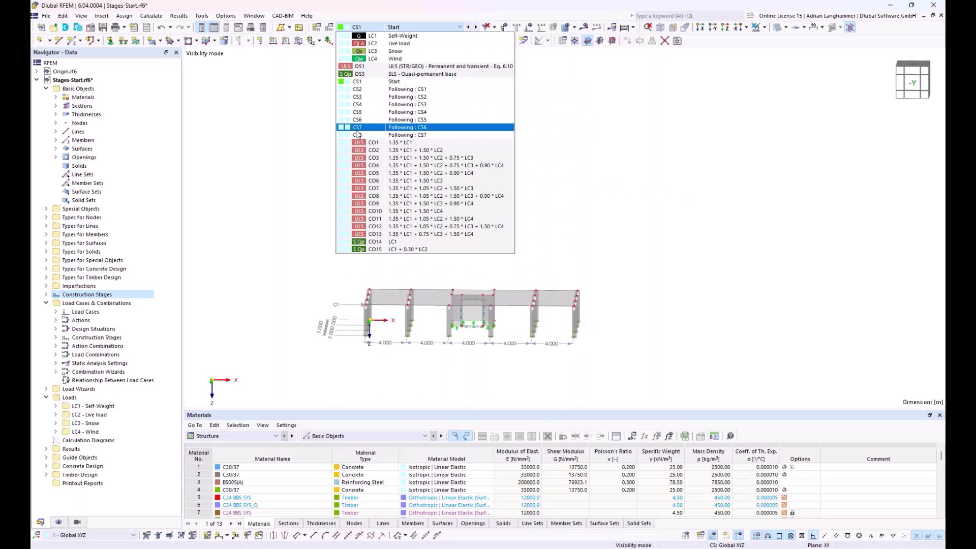
{"action": "left_click", "coordinate": [378, 85]}
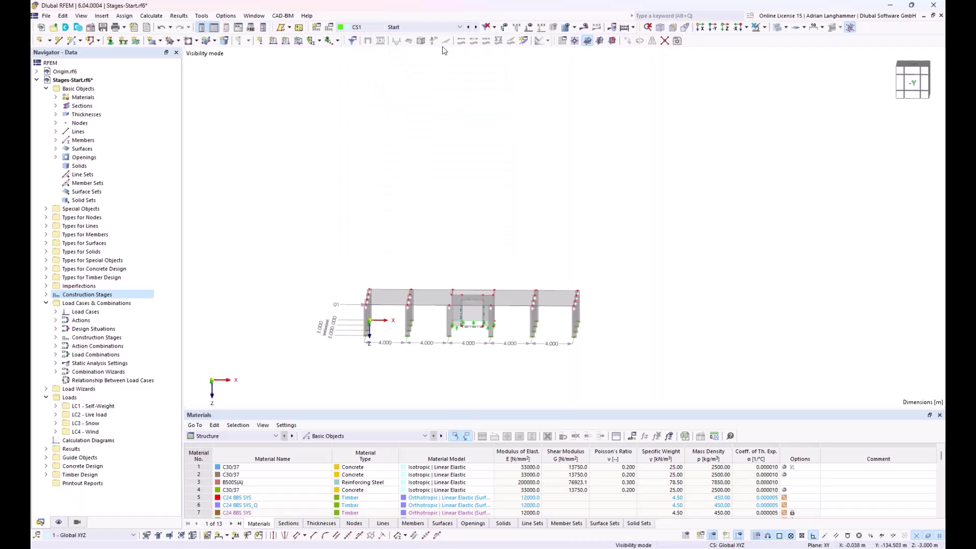
{"action": "left_click", "coordinate": [477, 28]}
{"action": "left_click", "coordinate": [476, 28]}
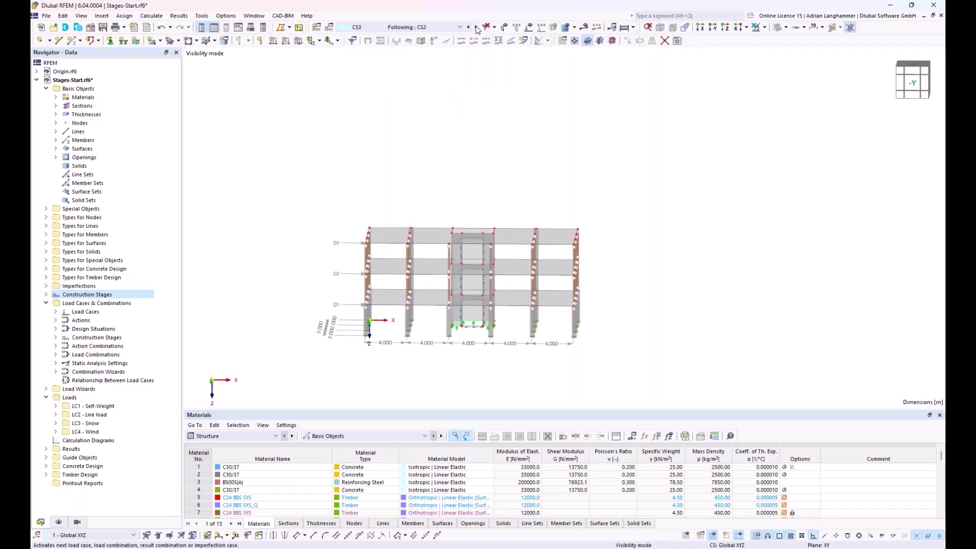
{"action": "left_click", "coordinate": [477, 27]}
{"action": "left_click", "coordinate": [476, 27]}
{"action": "left_click", "coordinate": [476, 27]}
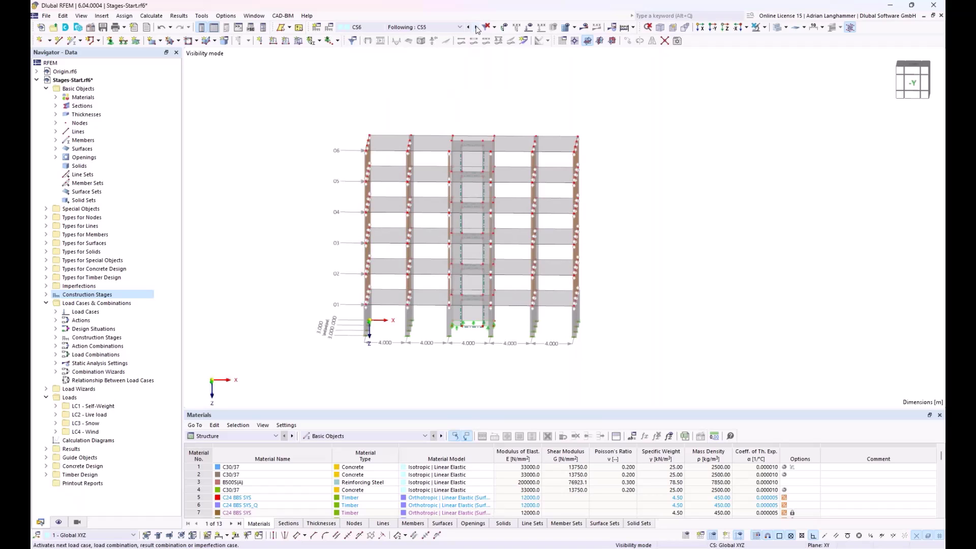
{"action": "left_click", "coordinate": [476, 27]}
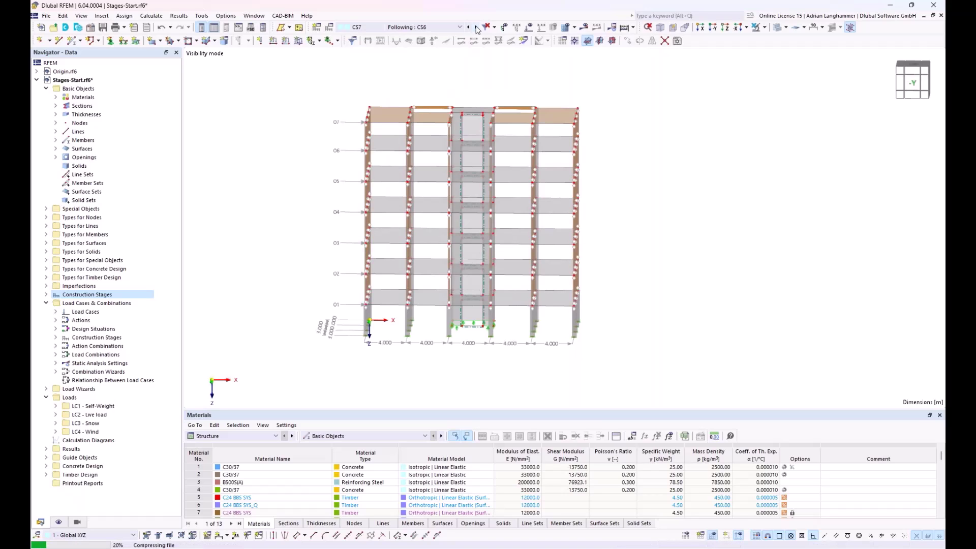
{"action": "left_click", "coordinate": [476, 27]}
{"action": "mouse_move", "coordinate": [683, 170]}
{"action": "middle_mouse_down"}
{"action": "mouse_move", "coordinate": [680, 185]}
{"action": "mouse_move", "coordinate": [684, 177]}
{"action": "middle_mouse_up"}
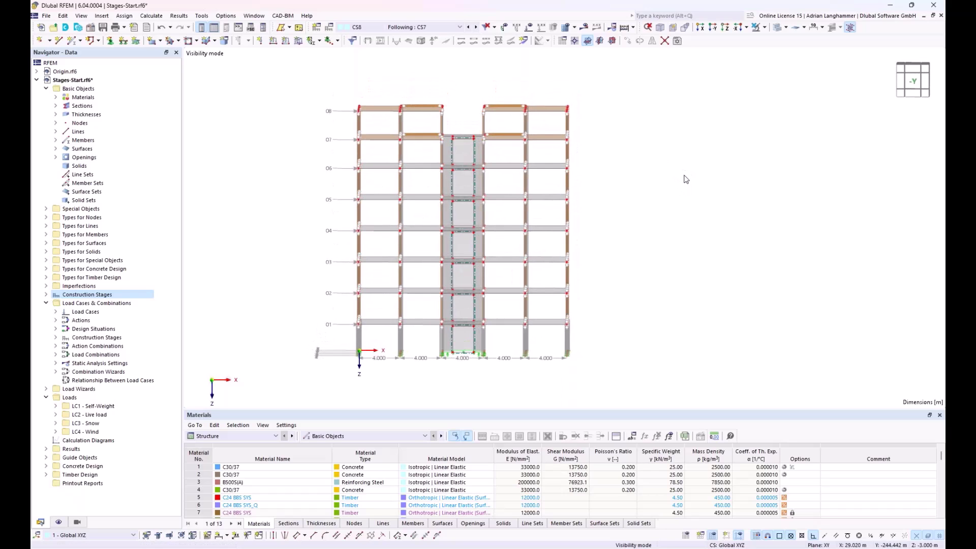
{"action": "middle_click_drag", "start_coordinate": [278, 183], "coordinate": [275, 166]}
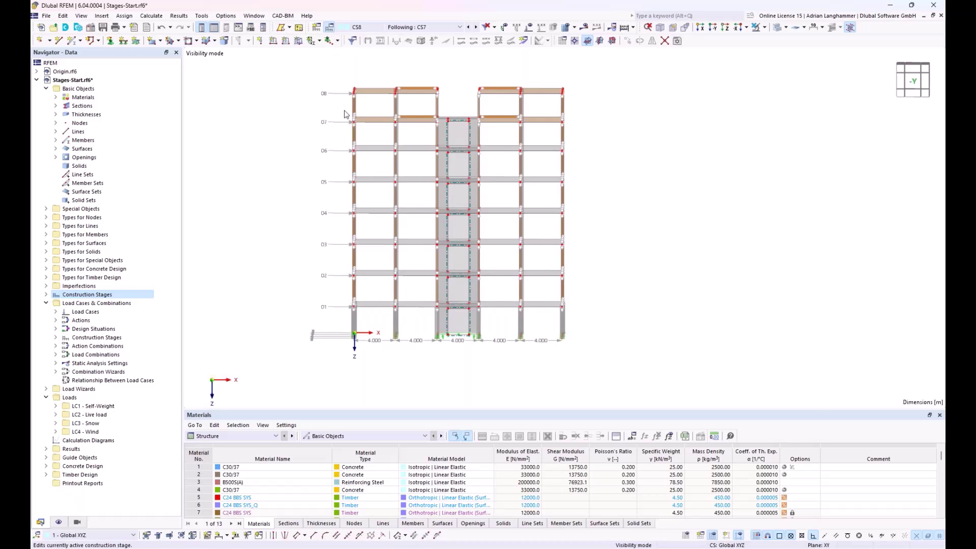
Open the construction stages in the load cases and combinations settings and assign load case LC1 Self-Weight to CS1.
{"action": "left_click", "coordinate": [244, 112]}
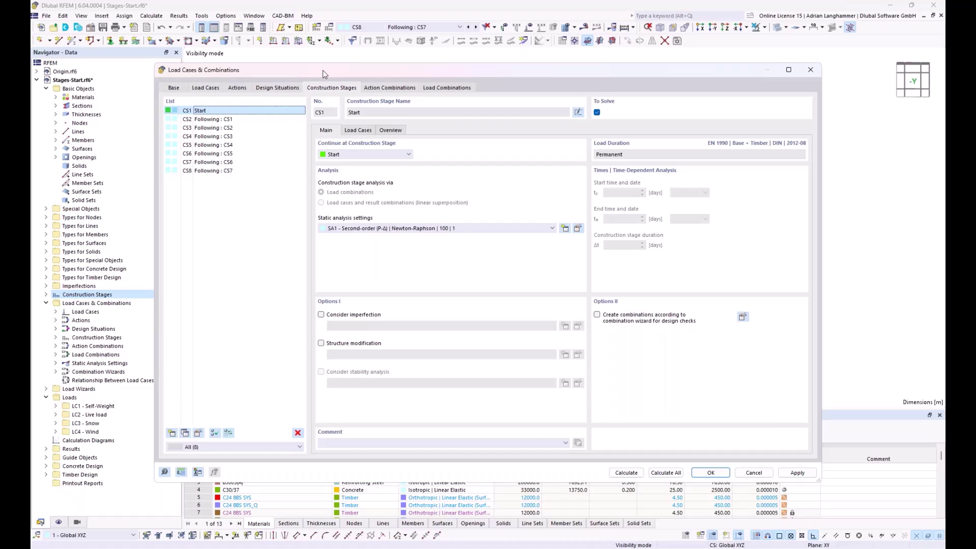
{"action": "left_click_drag", "start_coordinate": [321, 68], "coordinate": [331, 74]}
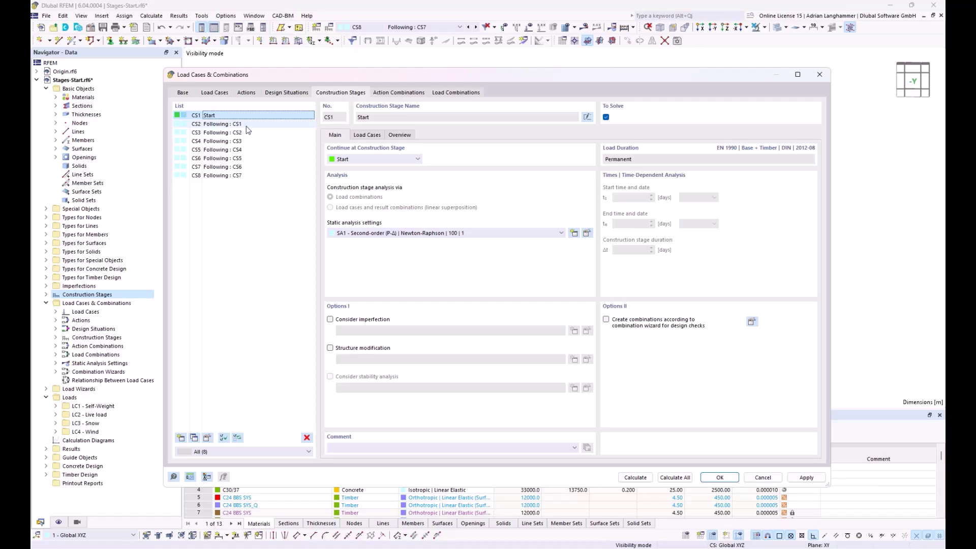
{"action": "left_click", "coordinate": [359, 136]}
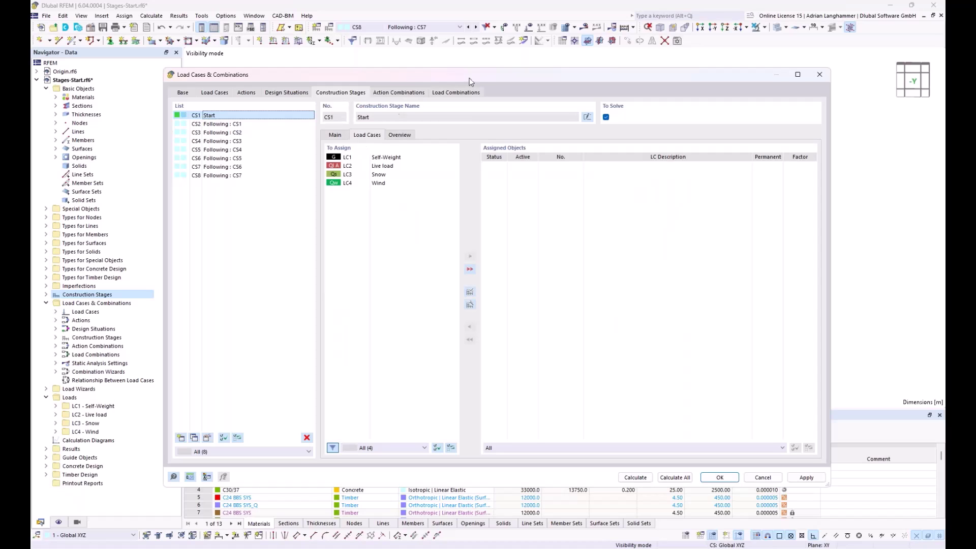
{"action": "left_click", "coordinate": [801, 33]}
{"action": "left_click_drag", "start_coordinate": [426, 76], "coordinate": [391, 65]}
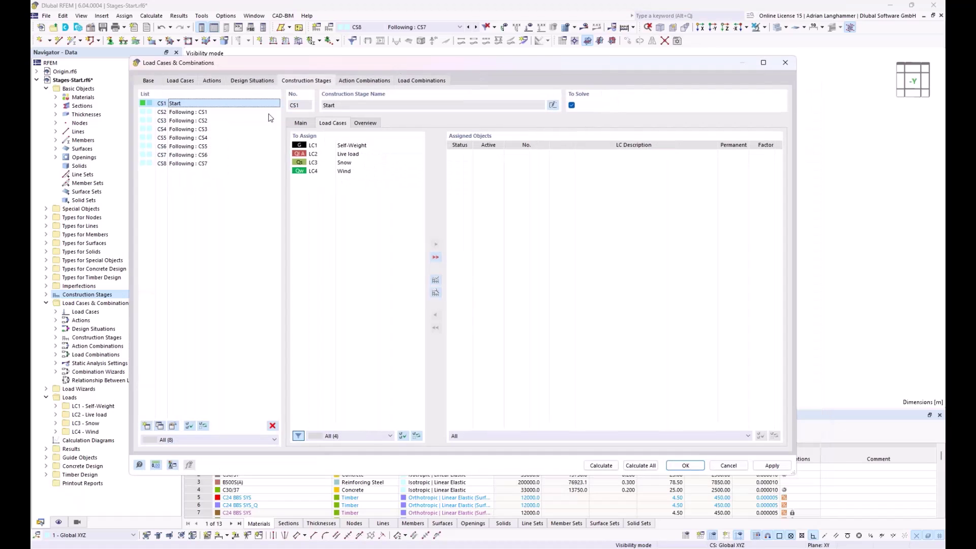
{"action": "double_click", "coordinate": [355, 147]}
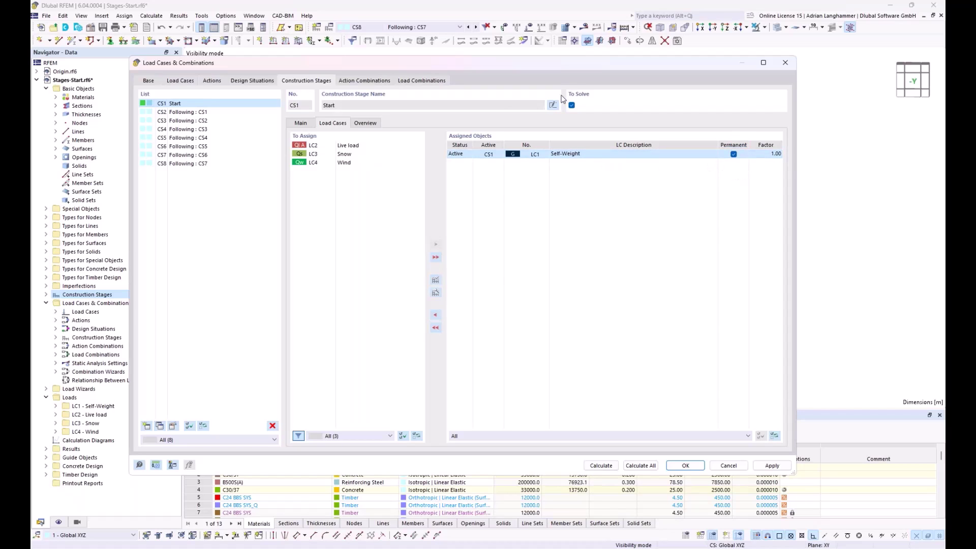
Go through stages CS1 to CS8 and check which load cases each one has assigned.
{"action": "left_click", "coordinate": [238, 115]}
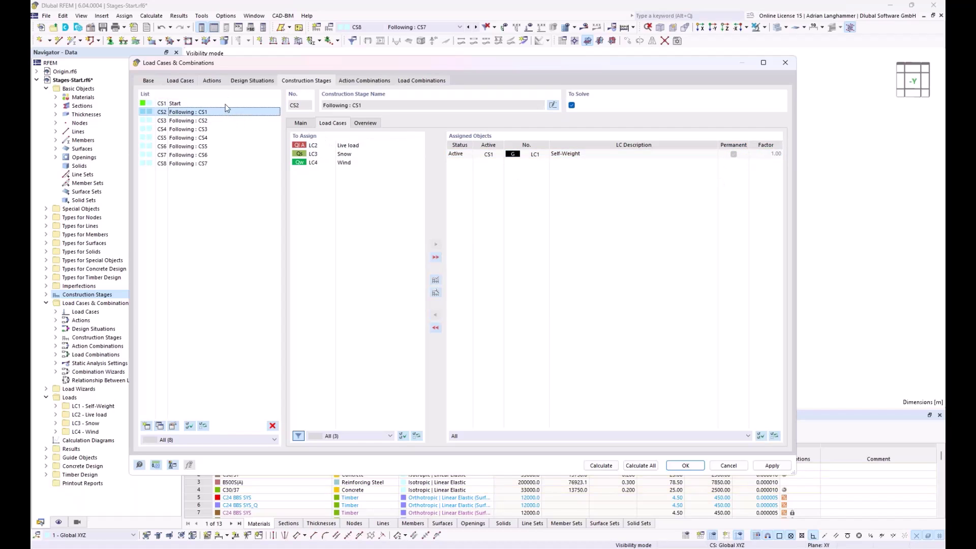
{"action": "left_click", "coordinate": [201, 104]}
{"action": "left_click", "coordinate": [204, 112]}
{"action": "left_click", "coordinate": [205, 121]}
{"action": "left_click", "coordinate": [205, 130]}
{"action": "left_click", "coordinate": [205, 138]}
{"action": "left_click", "coordinate": [204, 147]}
{"action": "left_click", "coordinate": [206, 155]}
{"action": "left_click", "coordinate": [206, 163]}
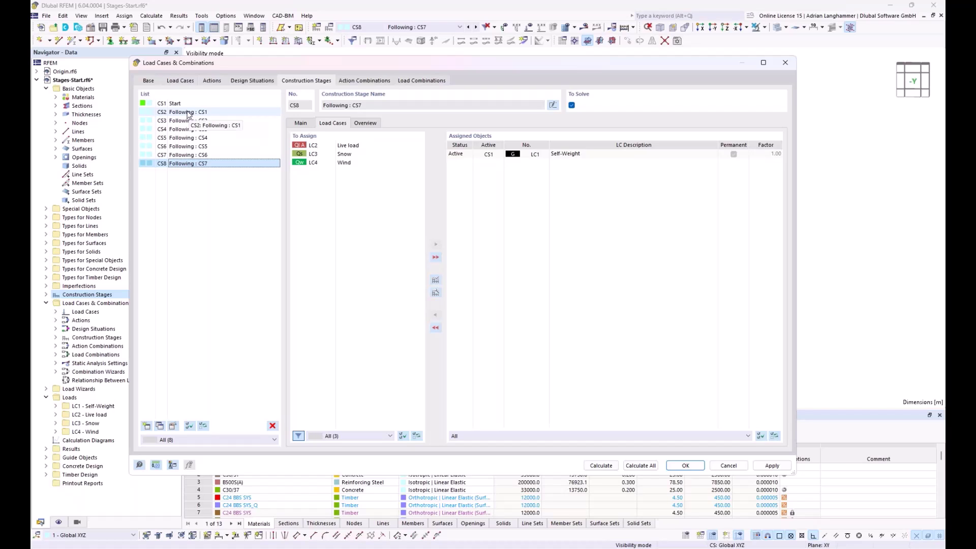
{"action": "left_click", "coordinate": [188, 113]}
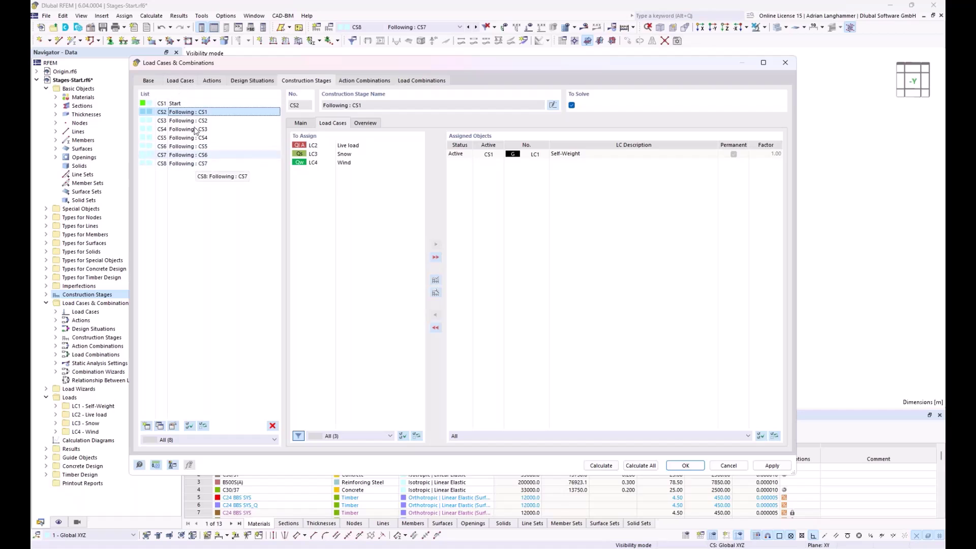
Assign load cases LC2 Live load, LC3 Snow and LC4 Wind to construction stage CS8.
{"action": "left_click", "coordinate": [198, 165]}
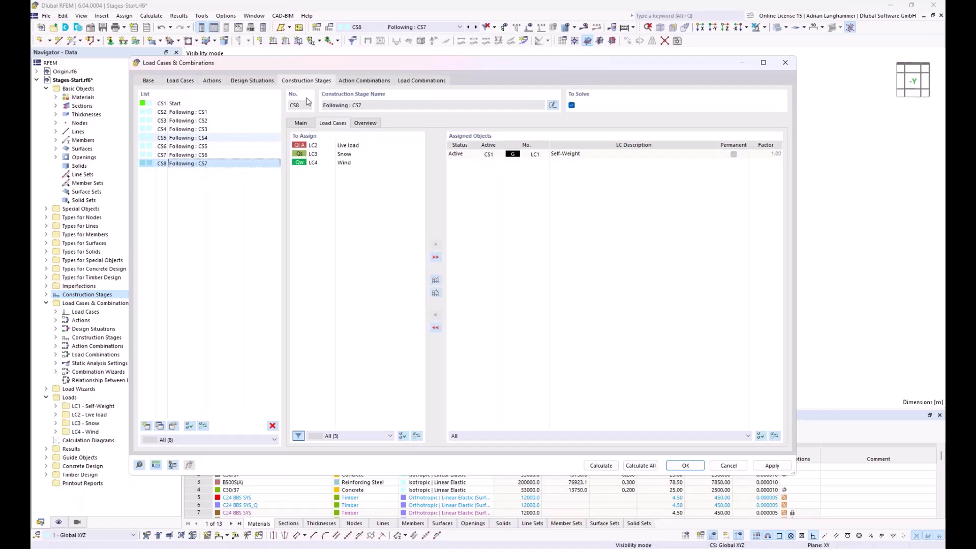
{"action": "left_click_drag", "start_coordinate": [312, 62], "coordinate": [331, 45]}
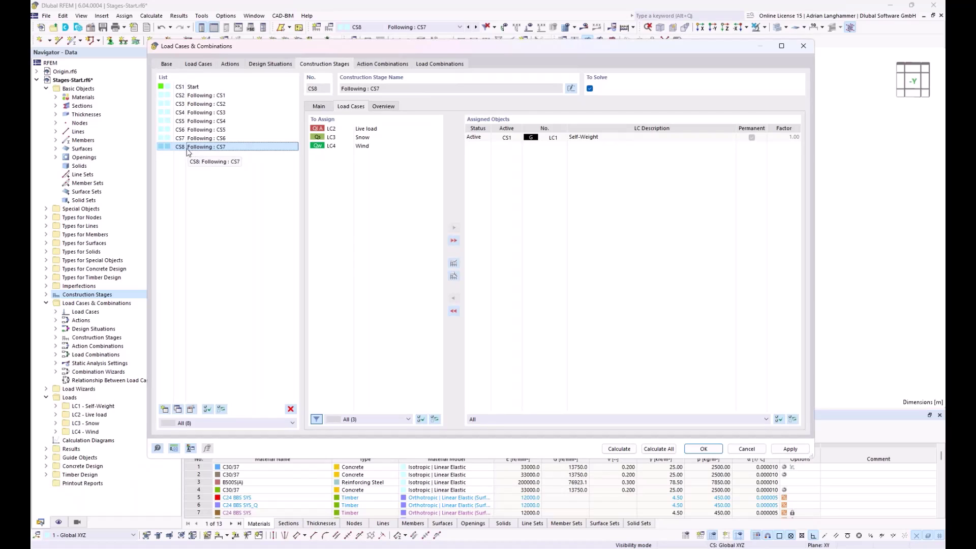
{"action": "left_click", "coordinate": [329, 130]}
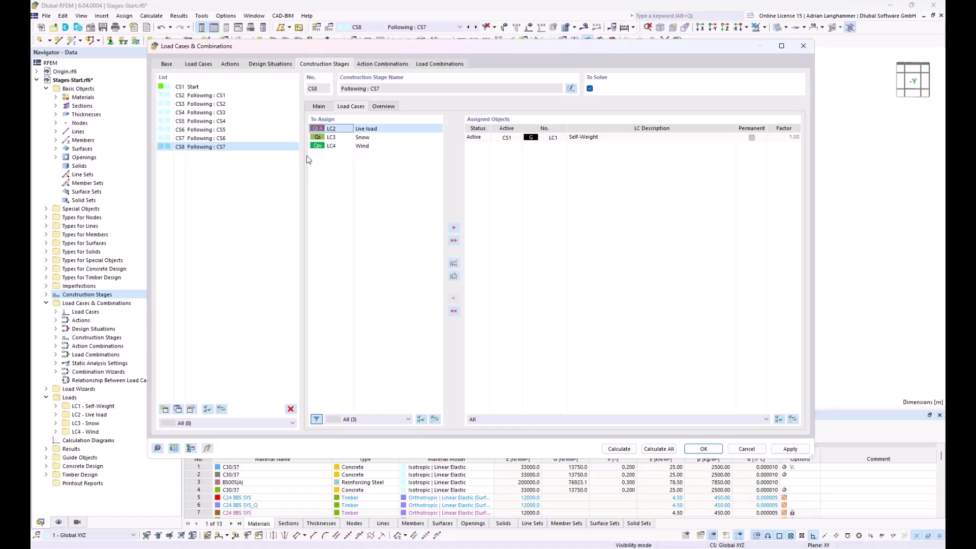
{"action": "left_click", "coordinate": [343, 147], "text": "shift"}
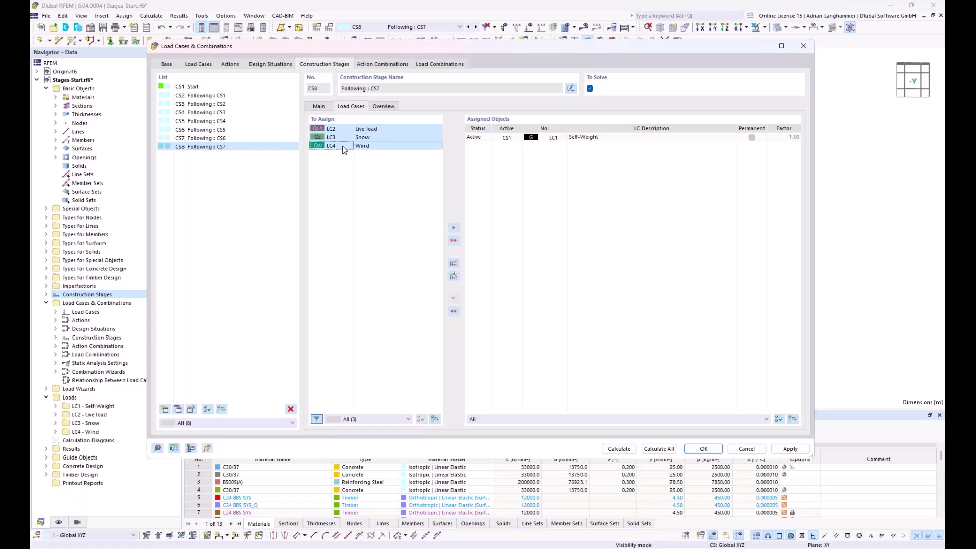
{"action": "left_click", "coordinate": [459, 227]}
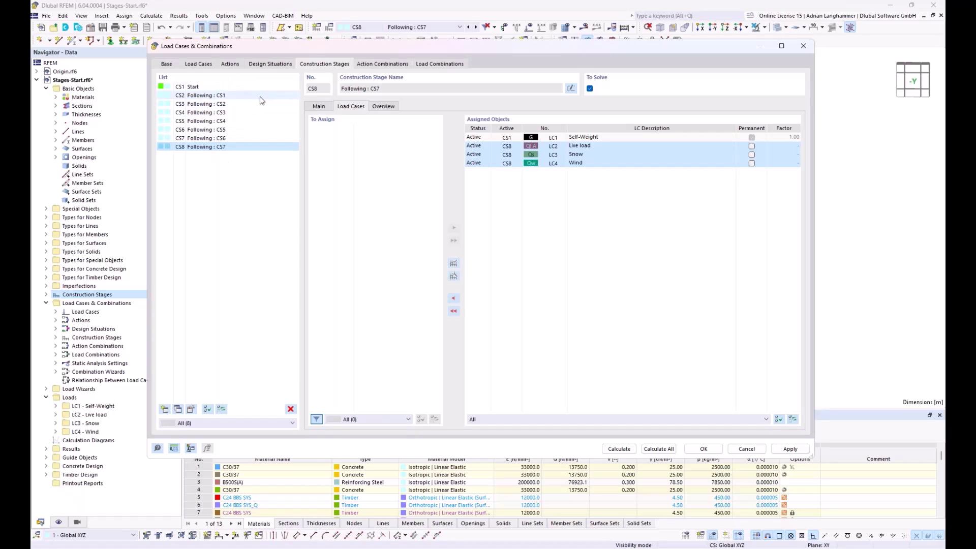
Enable combination wizard combinations for design checks in stage CS8 and set the wizard to consider construction stages only.
{"action": "left_click", "coordinate": [319, 108]}
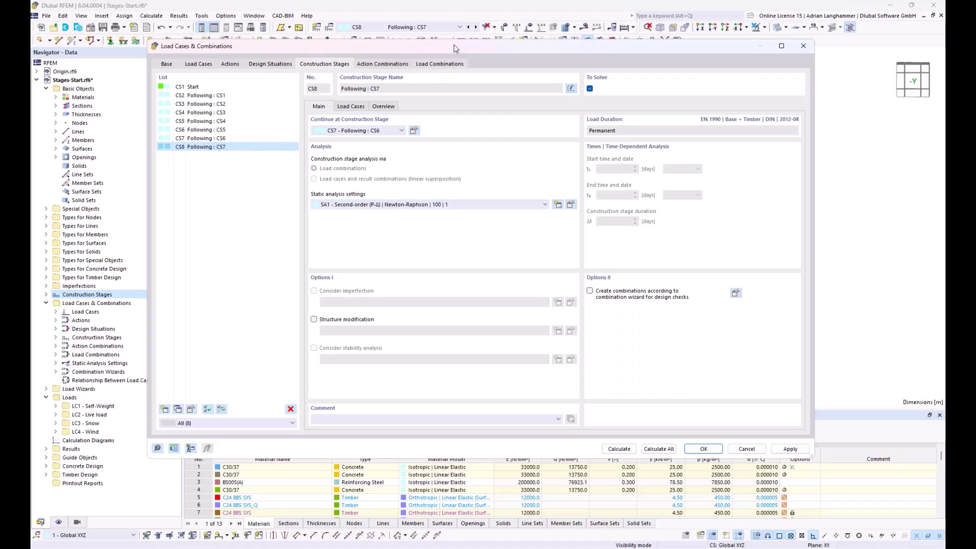
{"action": "left_click_drag", "start_coordinate": [454, 47], "coordinate": [456, 42]}
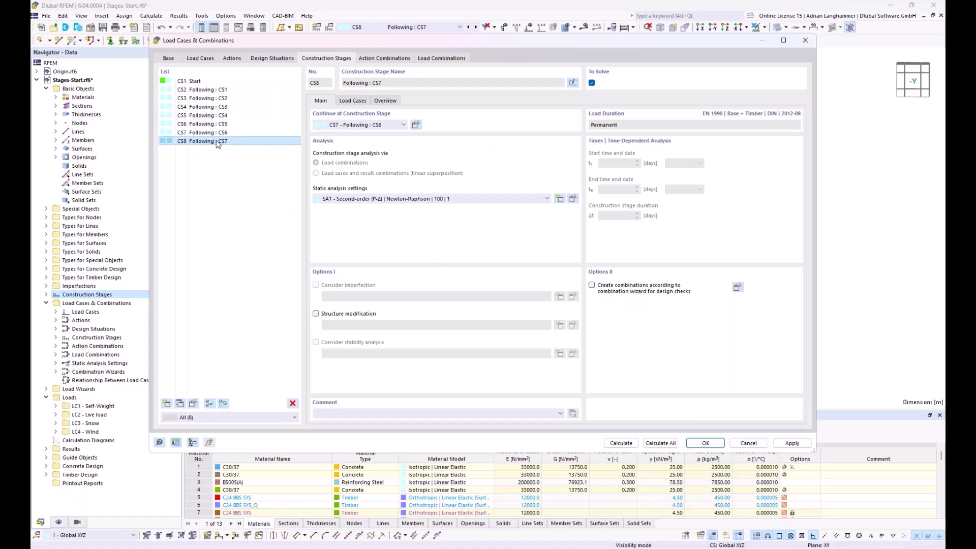
{"action": "left_click", "coordinate": [256, 141]}
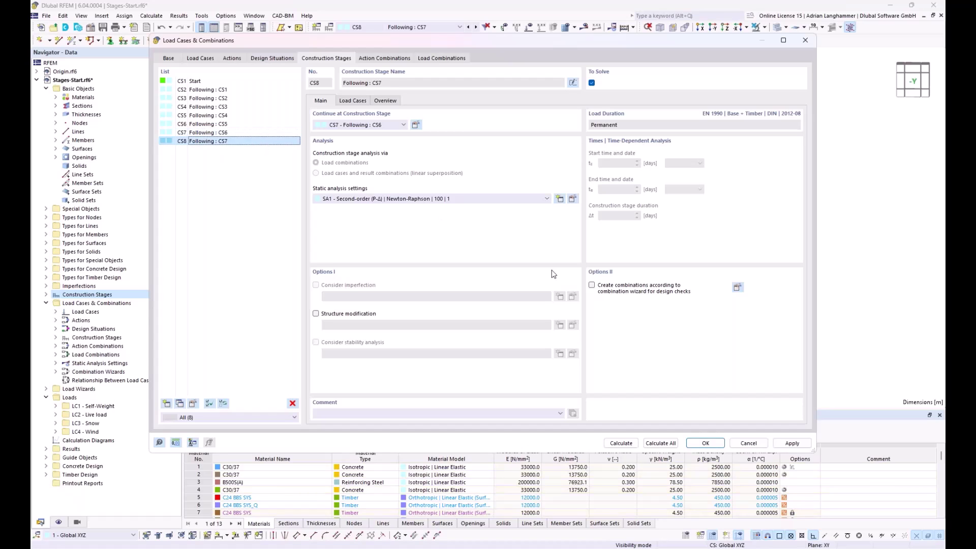
{"action": "left_click", "coordinate": [592, 286]}
{"action": "left_click", "coordinate": [738, 288]}
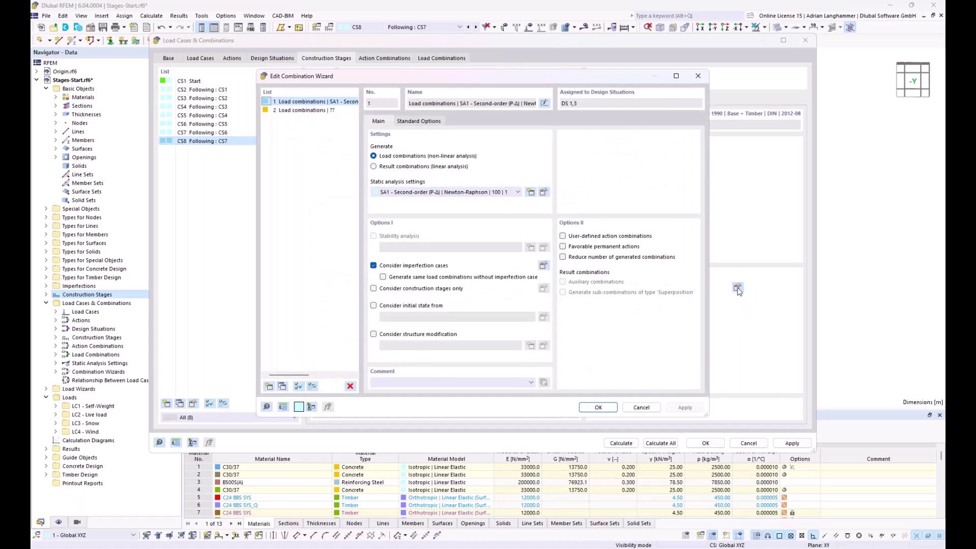
{"action": "left_click", "coordinate": [374, 289]}
{"action": "left_click", "coordinate": [607, 413]}
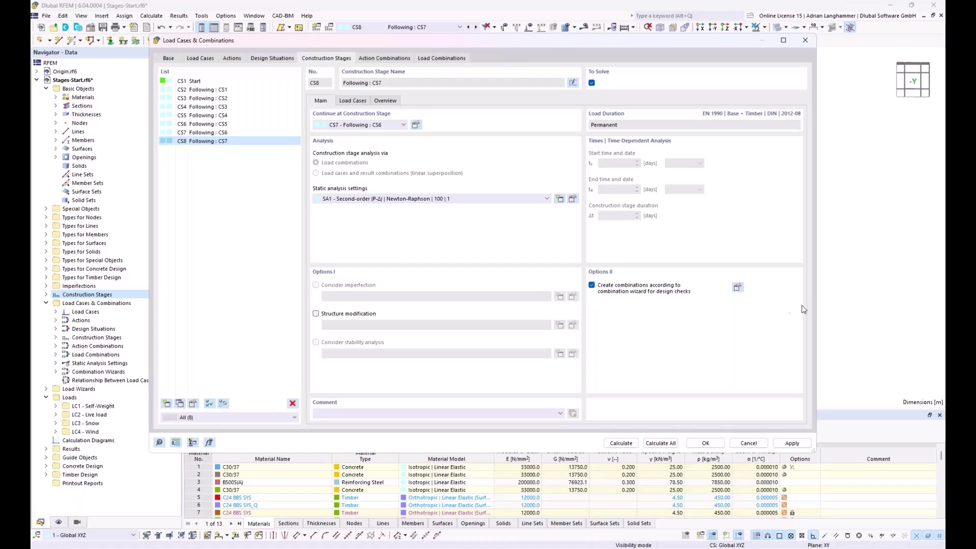
{"action": "left_click", "coordinate": [222, 141]}
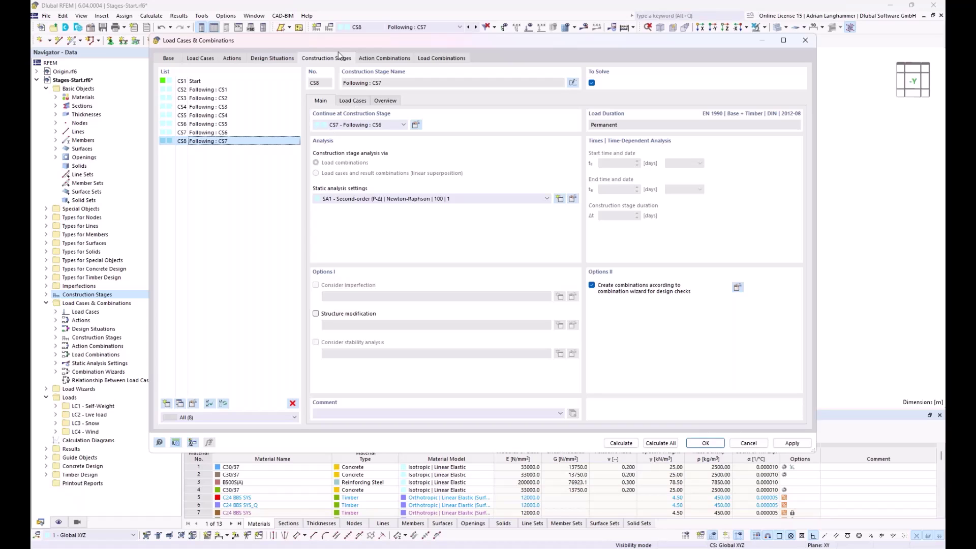
Check the construction stage assigned to action combinations AC4, AC14 and AC13, and view the generated load combinations.
{"action": "left_click", "coordinate": [368, 59]}
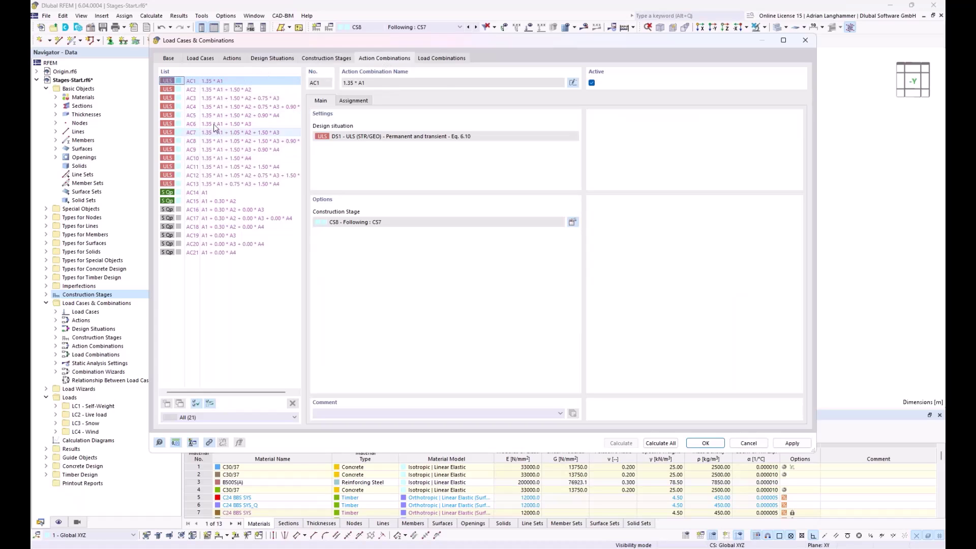
{"action": "left_click", "coordinate": [215, 106]}
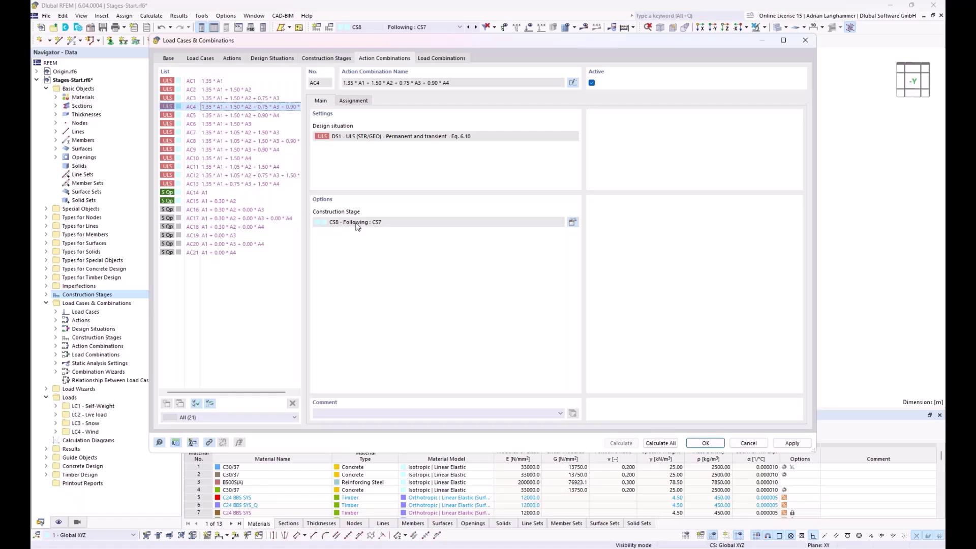
{"action": "left_click", "coordinate": [211, 193]}
{"action": "left_click", "coordinate": [245, 184]}
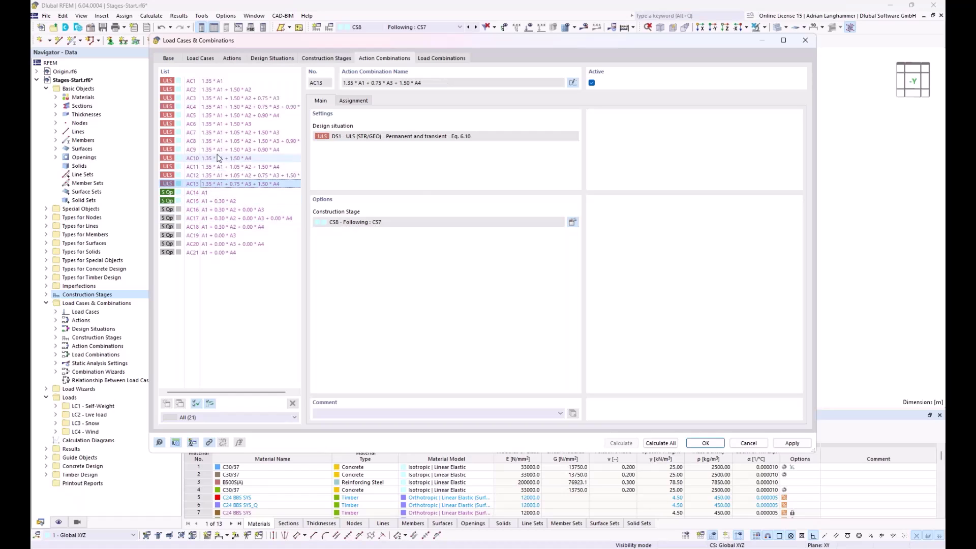
{"action": "left_click", "coordinate": [432, 58]}
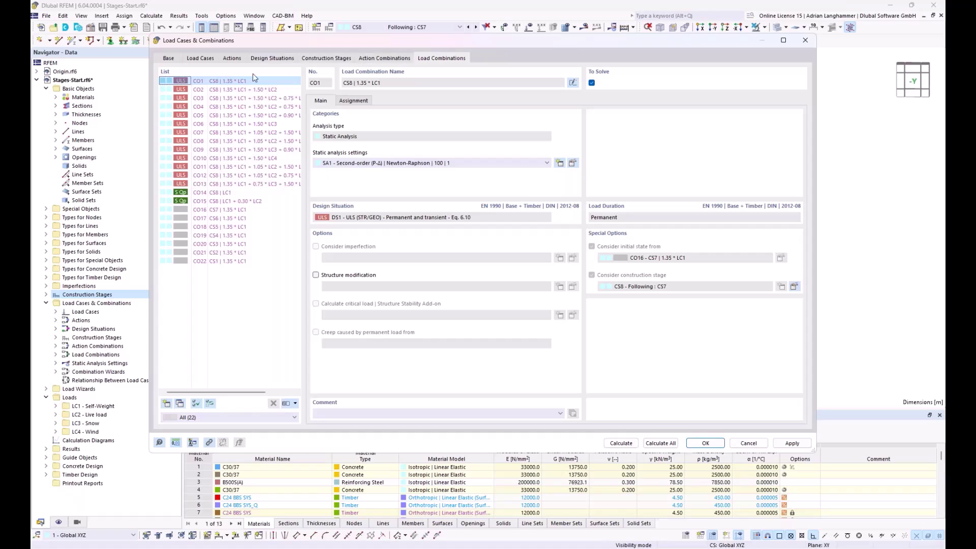
Check the initial state and construction stage considered in load combinations of stage CS8, such as CO3 and CO14.
{"action": "left_click", "coordinate": [217, 99]}
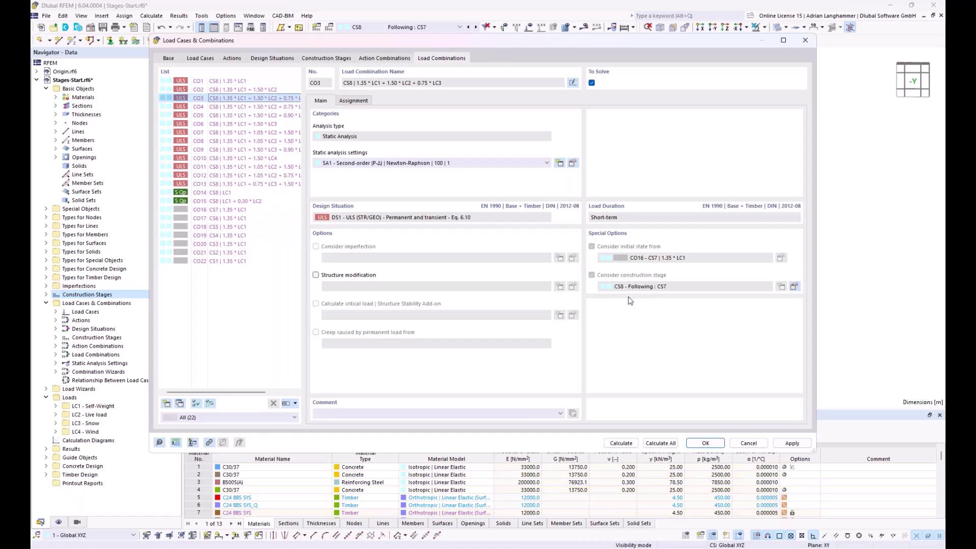
{"action": "left_click", "coordinate": [218, 160]}
{"action": "left_click", "coordinate": [219, 193]}
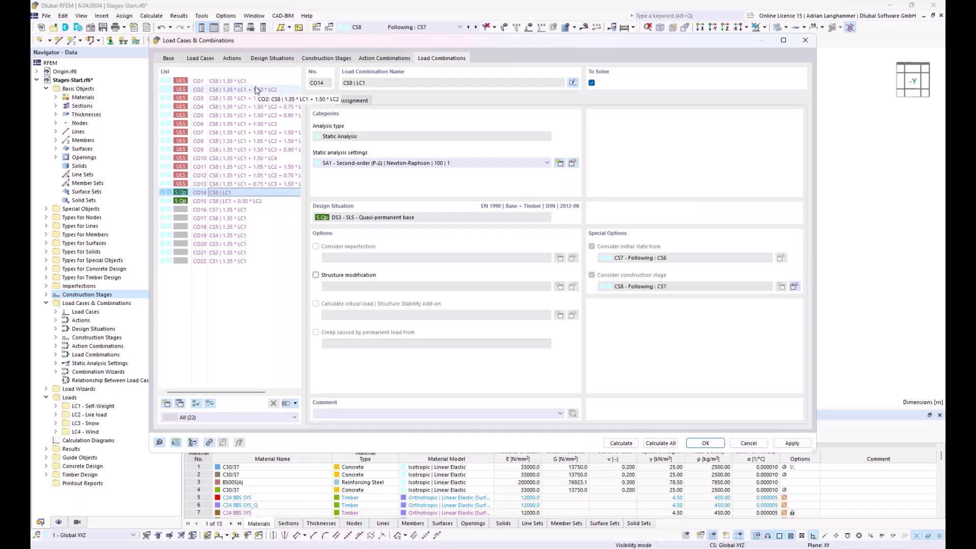
{"action": "left_click_drag", "start_coordinate": [404, 44], "coordinate": [412, 40]}
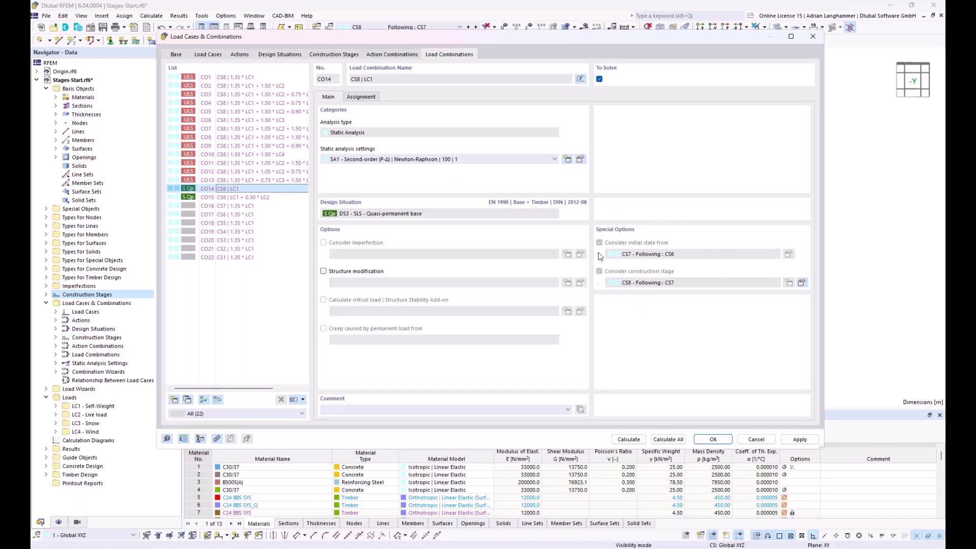
Trace which initial state and construction stage combinations CO18, CO21 and CO22 use, and compare them with the CS8 combinations CO13 and CO15.
{"action": "left_click", "coordinate": [259, 223]}
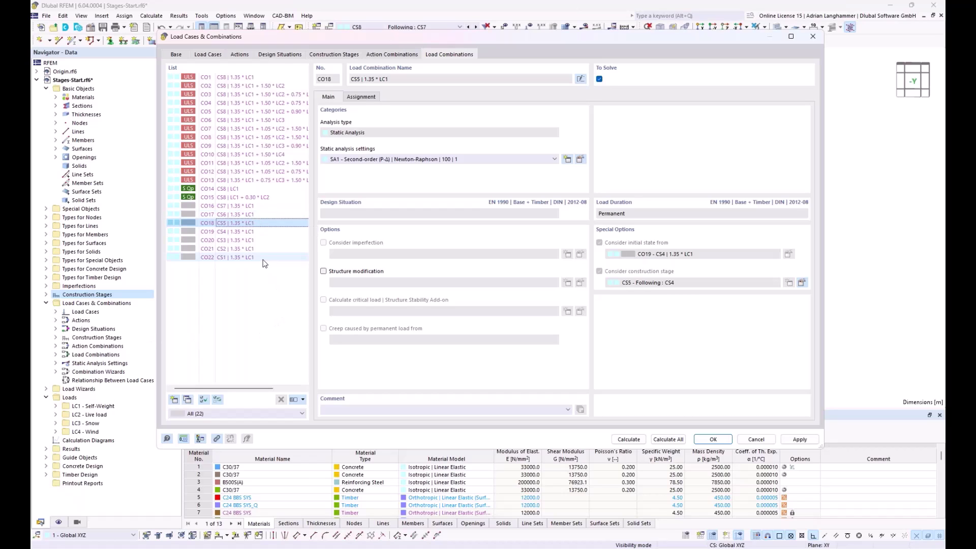
{"action": "left_click", "coordinate": [268, 257]}
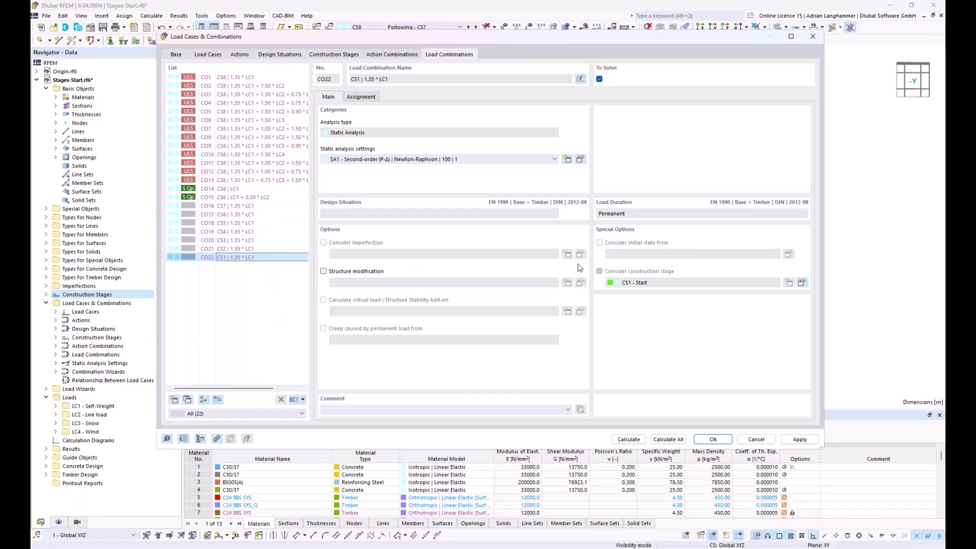
{"action": "left_click", "coordinate": [252, 249]}
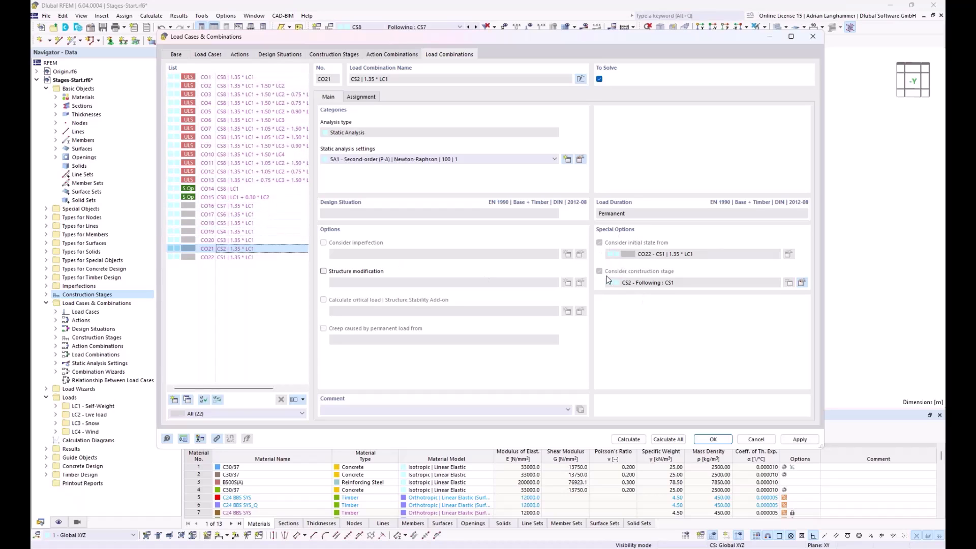
{"action": "left_click", "coordinate": [210, 77]}
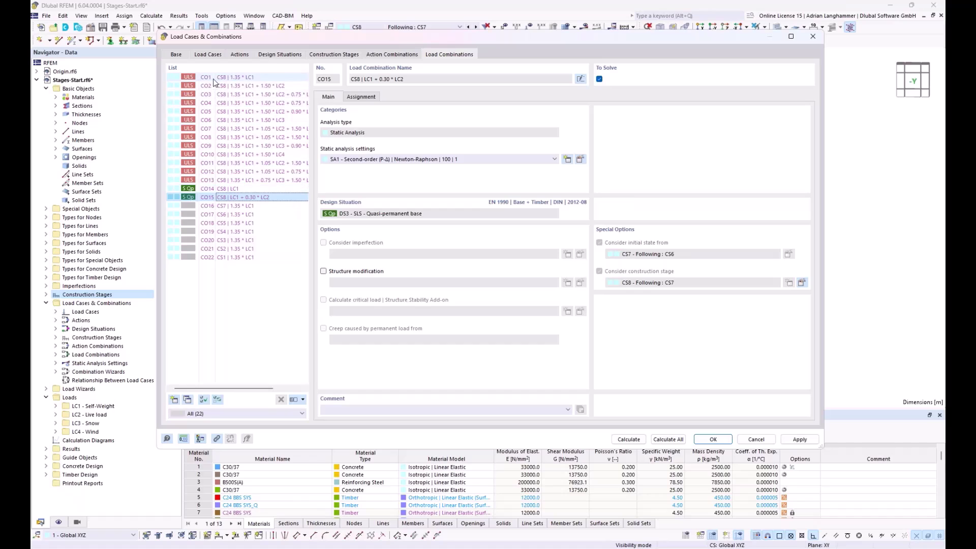
{"action": "left_click", "coordinate": [209, 181]}
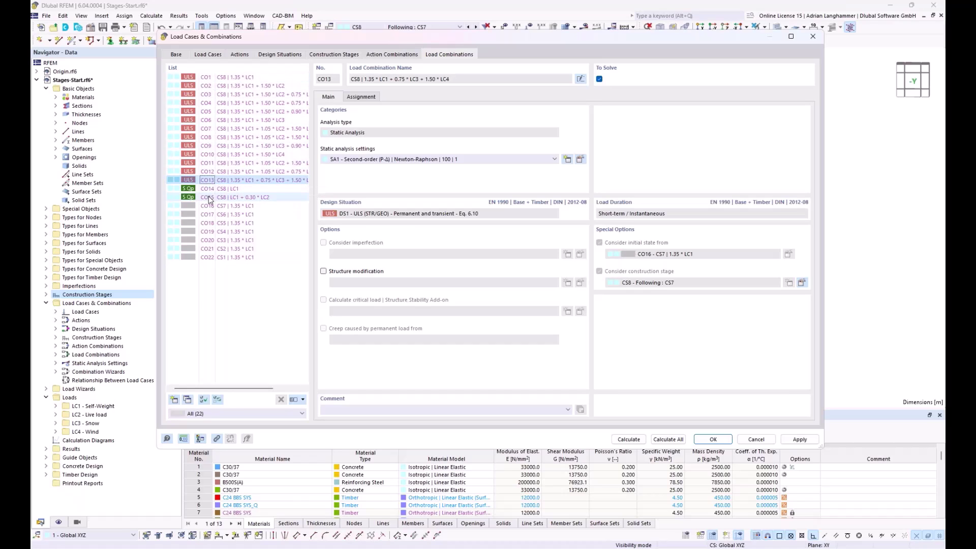
{"action": "left_click", "coordinate": [218, 260]}
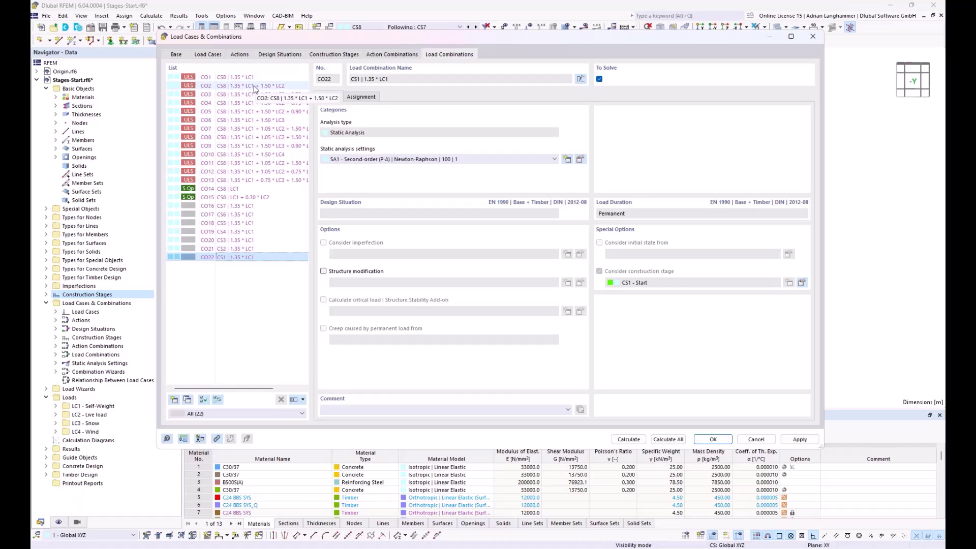
{"action": "left_click", "coordinate": [235, 250]}
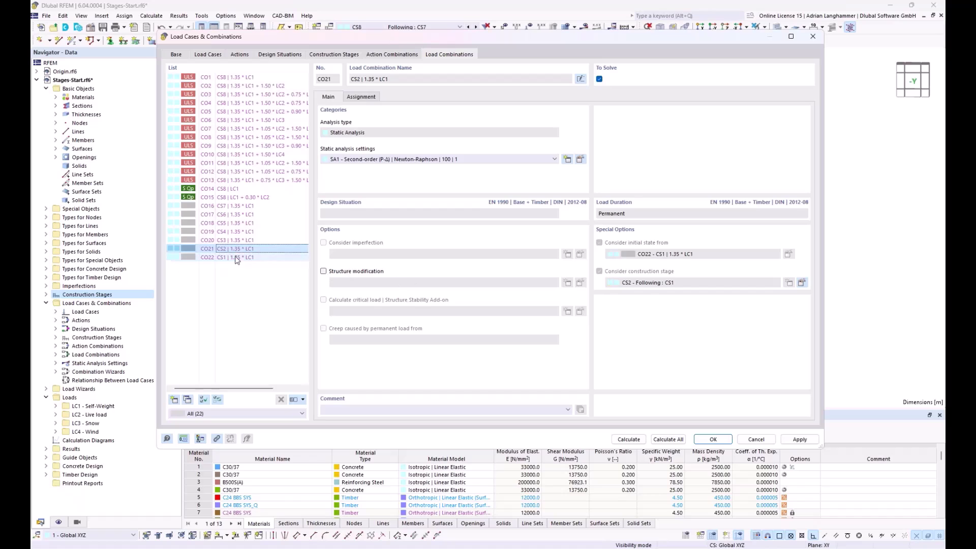
{"action": "left_click", "coordinate": [231, 258]}
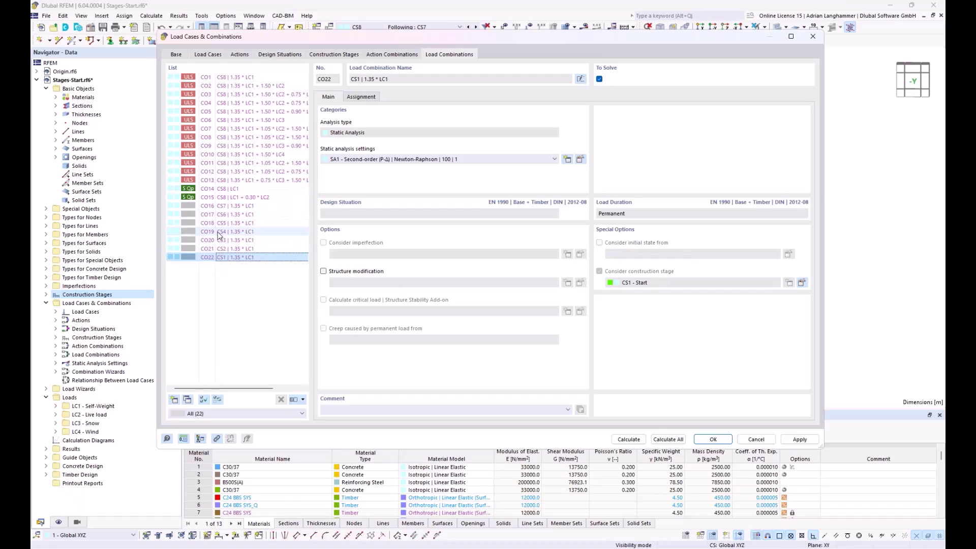
{"action": "left_click", "coordinate": [243, 250]}
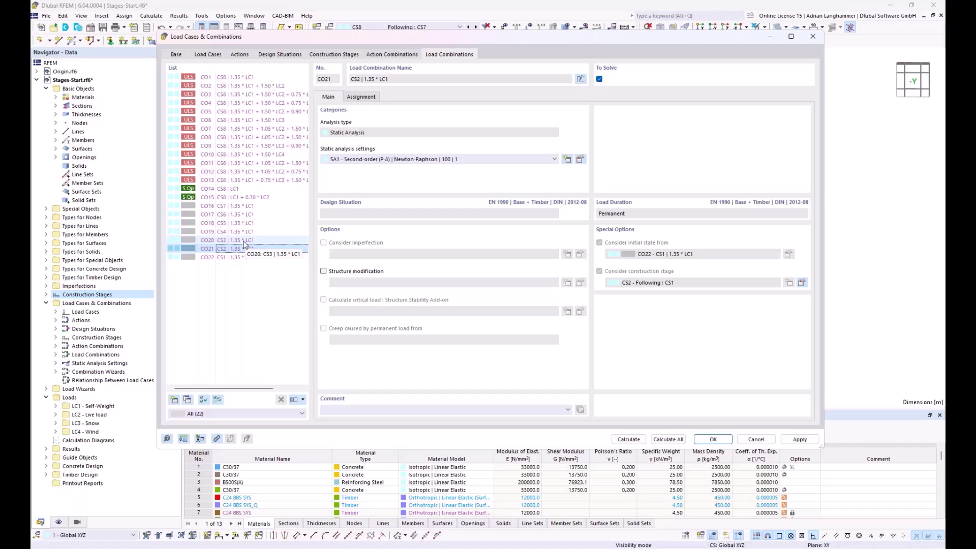
Leave the load combinations with CO15 selected and run the Timber Design calculation for design situation DS1.
{"action": "left_click", "coordinate": [252, 198]}
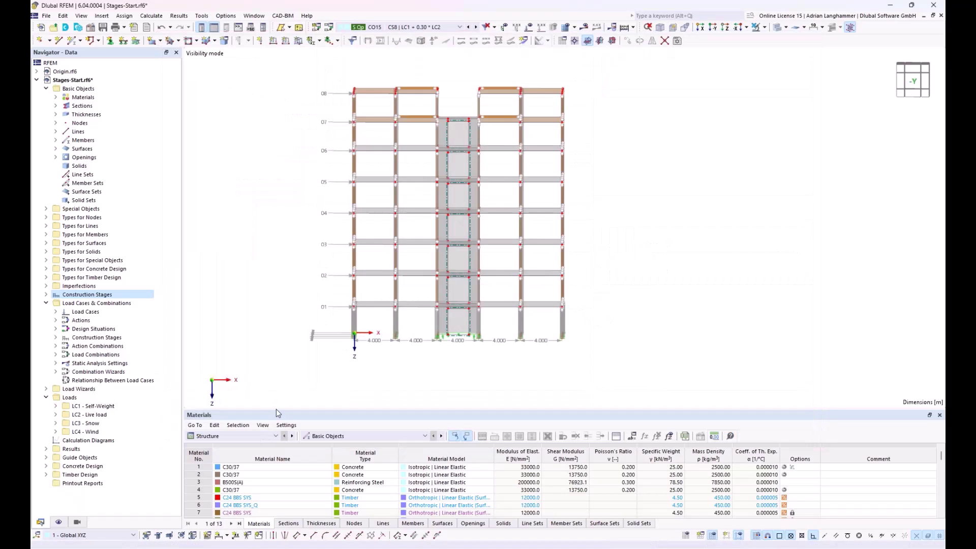
{"action": "left_click", "coordinate": [275, 437]}
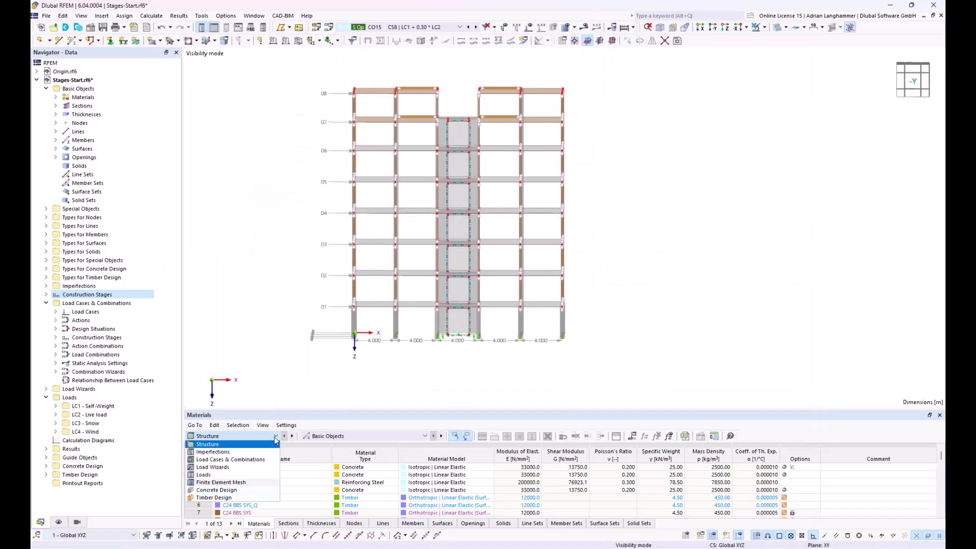
{"action": "left_click", "coordinate": [256, 498]}
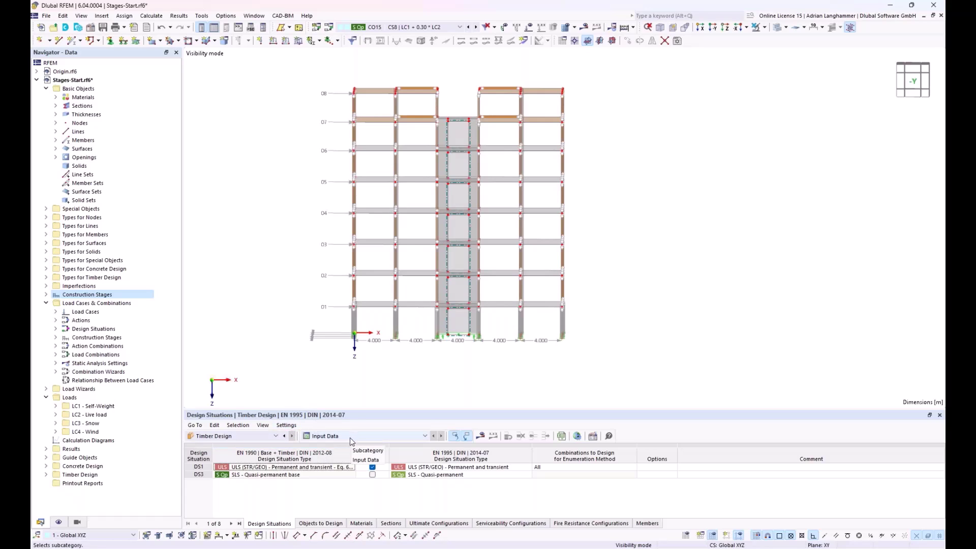
{"action": "left_click", "coordinate": [479, 440]}
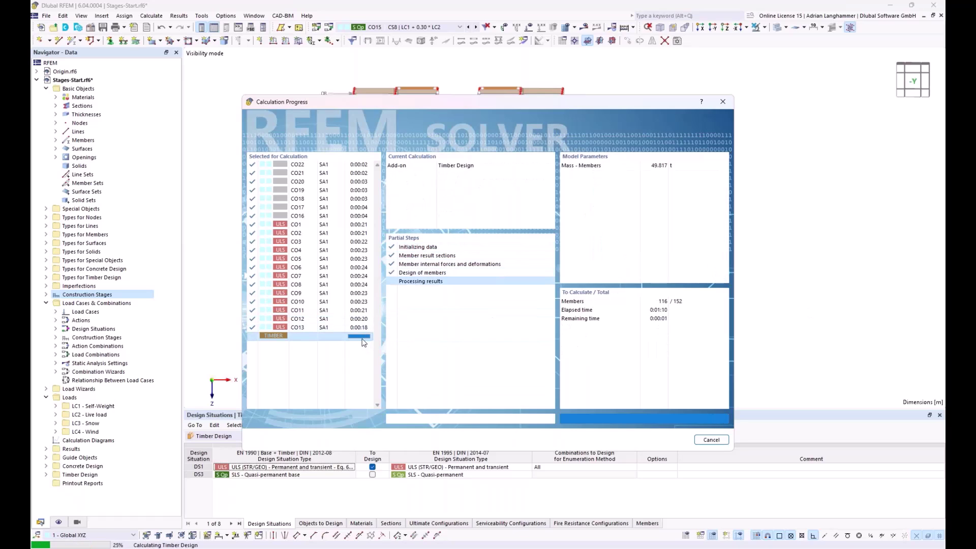
Inspect the members' timber design check ratios and tile the Origin.rf6 and Stages-Start.rf6 models vertically side by side.
{"action": "middle_click_drag", "start_coordinate": [558, 313], "coordinate": [588, 324]}
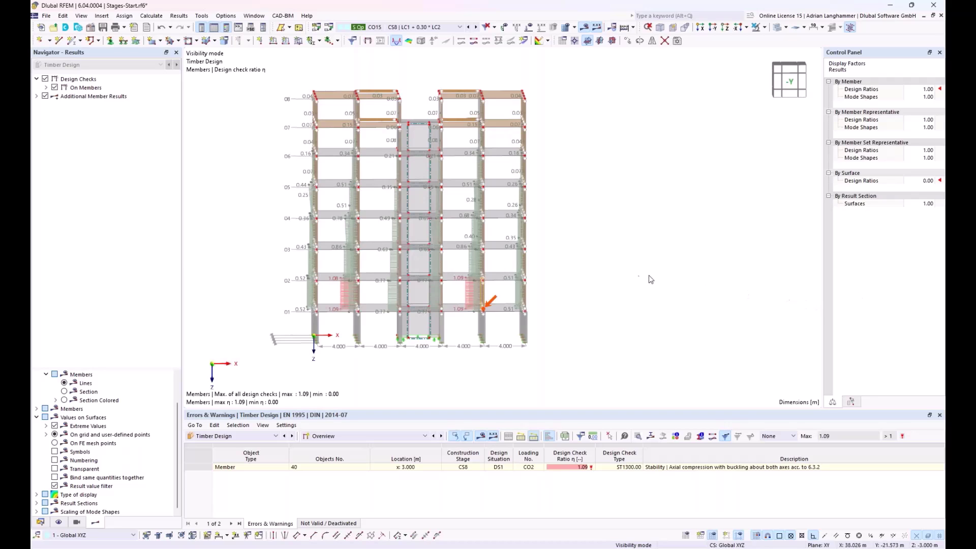
{"action": "middle_click_drag", "start_coordinate": [292, 259], "coordinate": [303, 261], "text": "ctrl"}
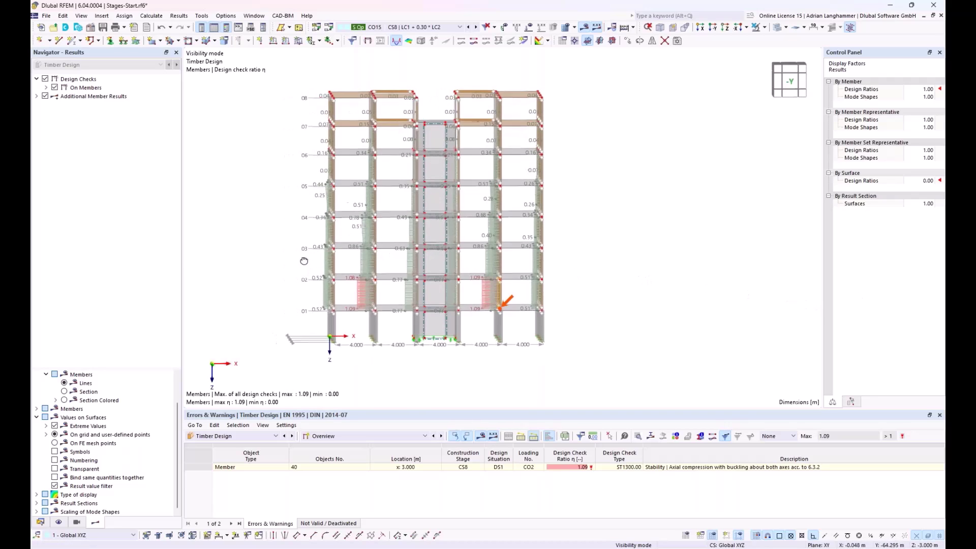
{"action": "mouse_move", "coordinate": [368, 220]}
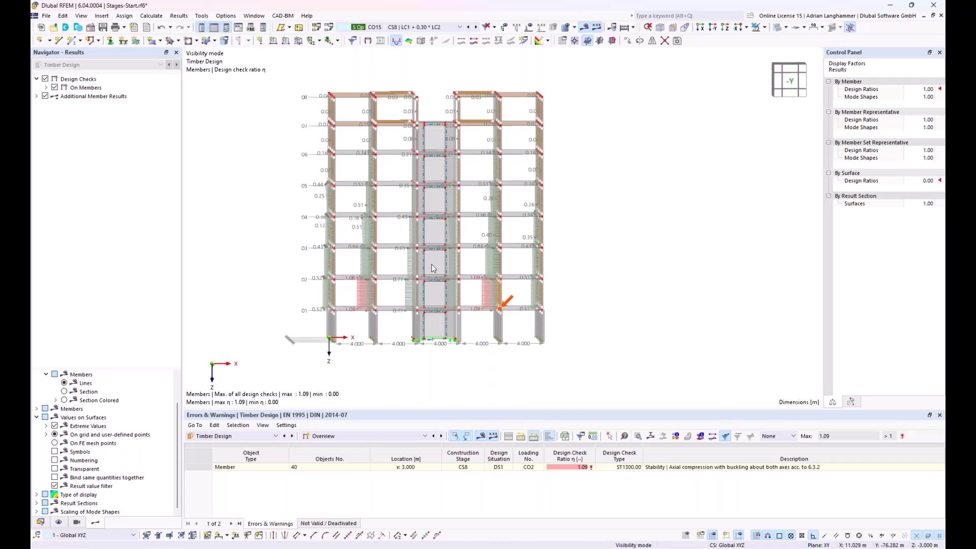
{"action": "middle_click_drag", "start_coordinate": [616, 237], "coordinate": [601, 235]}
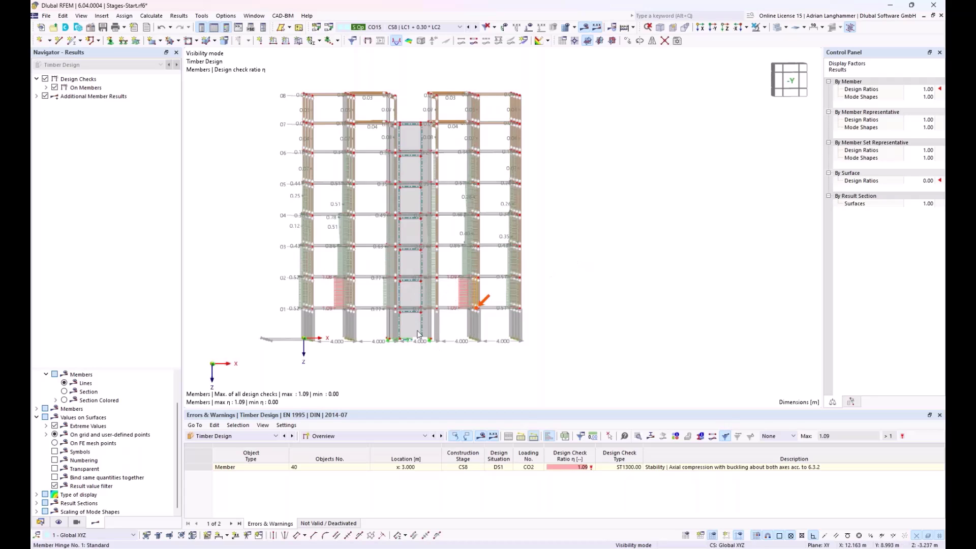
{"action": "left_click", "coordinate": [41, 522]}
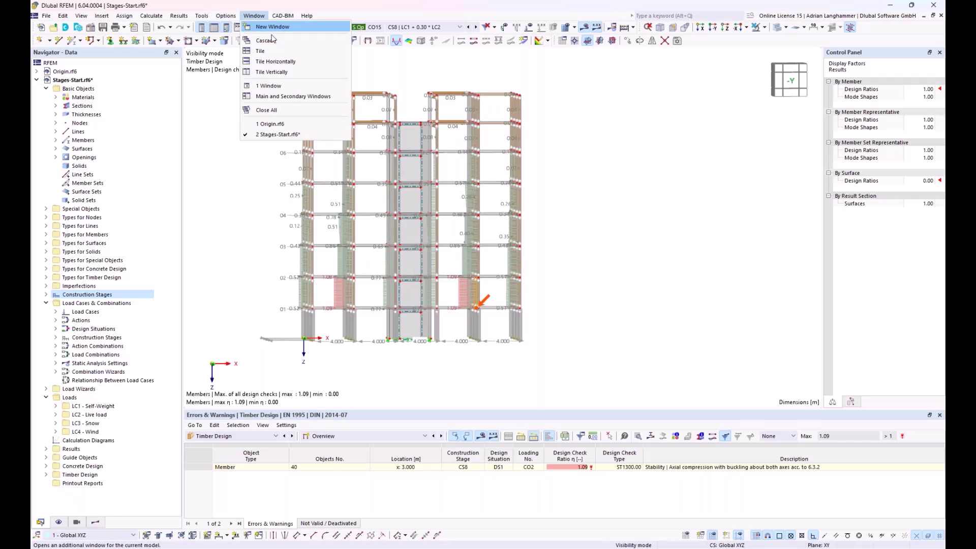
{"action": "left_click", "coordinate": [272, 72]}
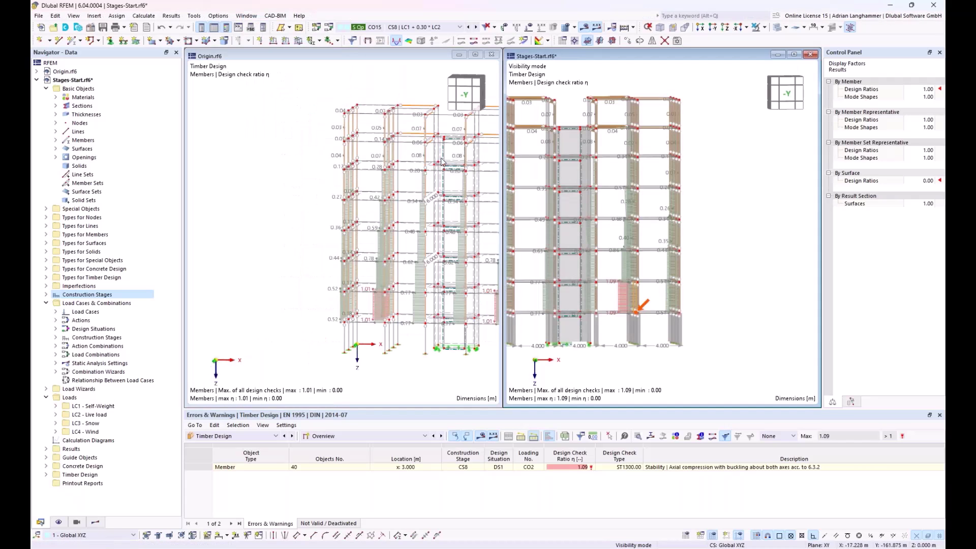
Compare the timber design check ratios of the columns in Origin.rf6 and Stages-Start.rf6, especially the overstressed columns in the lower storeys.
{"action": "left_click", "coordinate": [349, 166]}
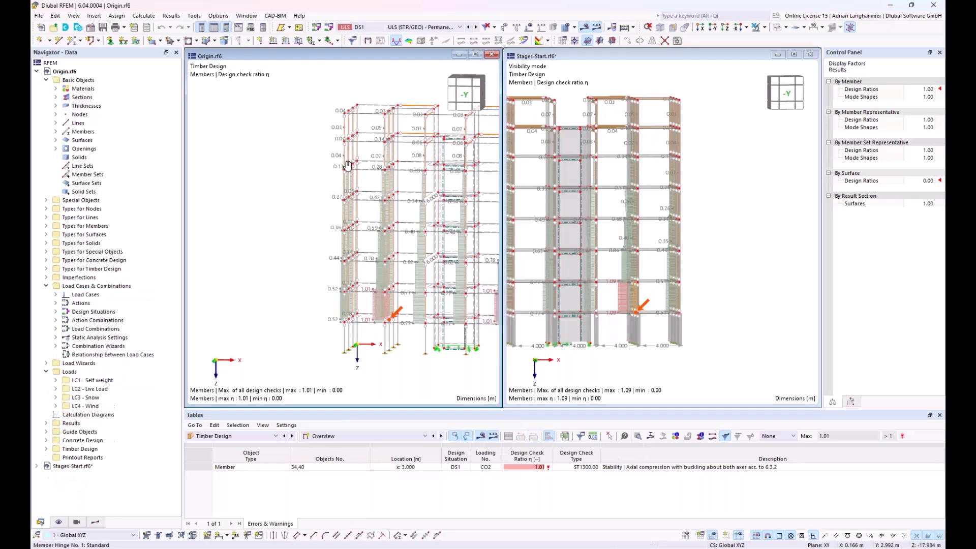
{"action": "middle_click_drag", "start_coordinate": [327, 153], "coordinate": [312, 148]}
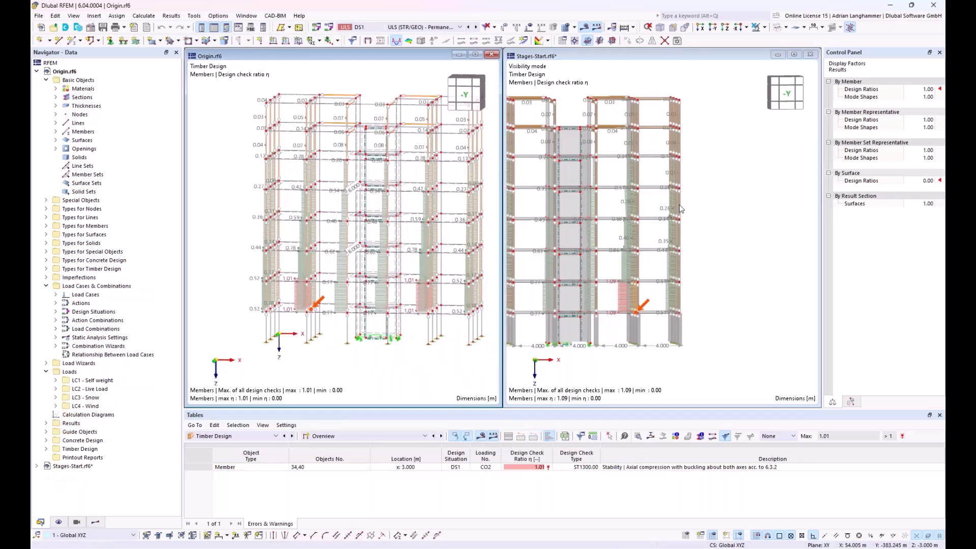
{"action": "left_click", "coordinate": [719, 202]}
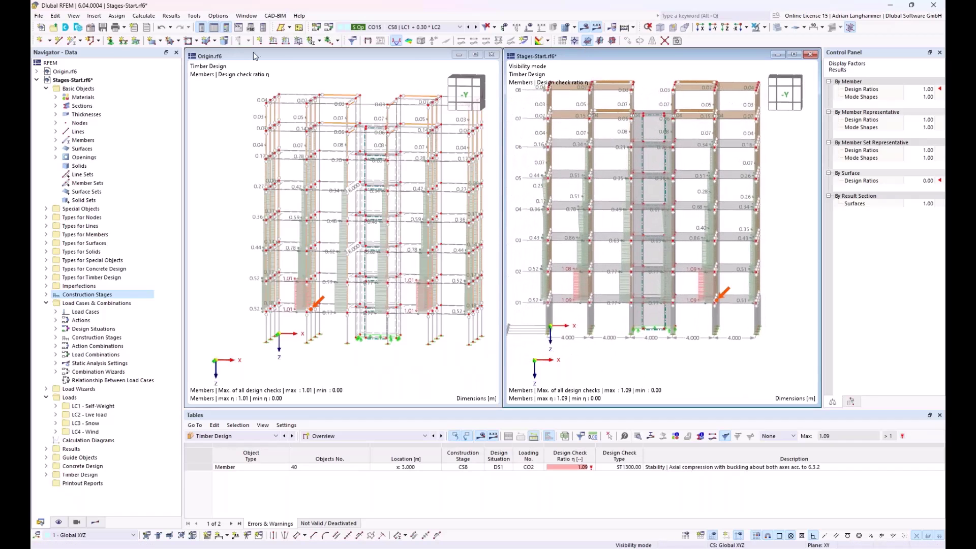
{"action": "left_click", "coordinate": [658, 30]}
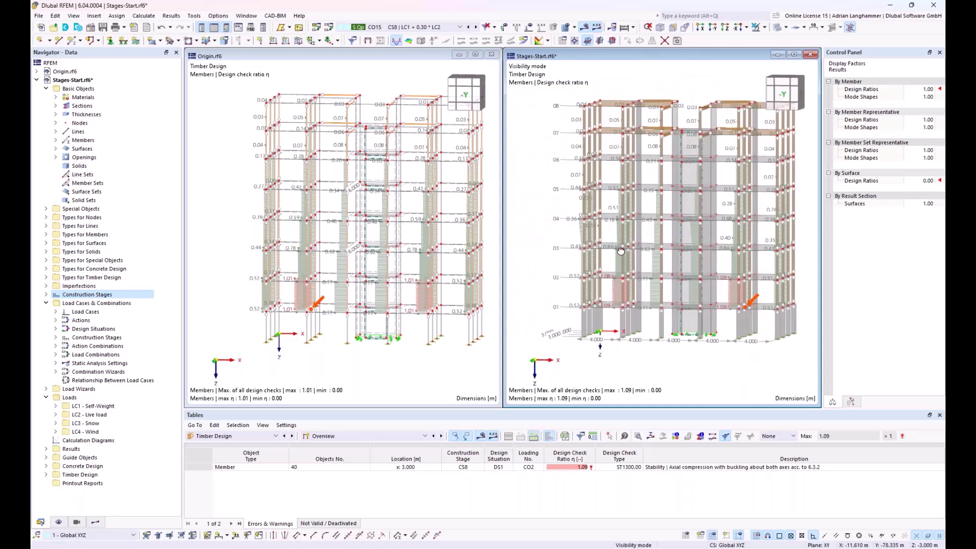
{"action": "scroll", "coordinate": [320, 300], "scroll_direction": "up", "scroll_amount": 1}
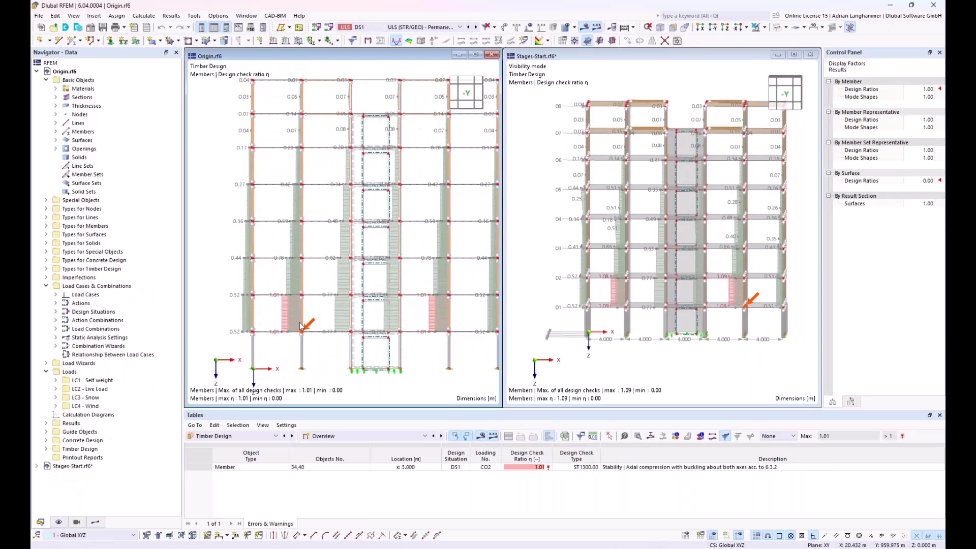
{"action": "scroll", "coordinate": [279, 330], "scroll_direction": "up", "scroll_amount": 1}
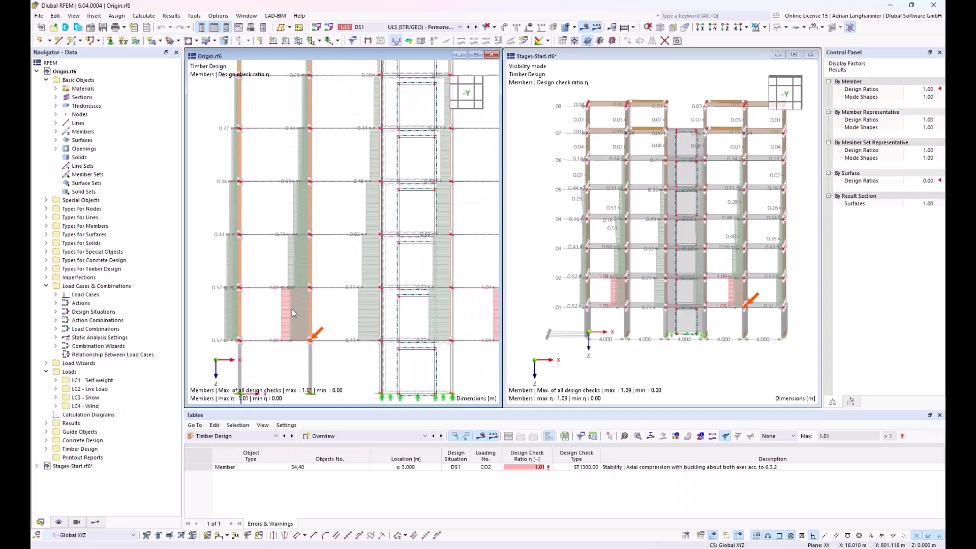
{"action": "scroll", "coordinate": [321, 305], "scroll_direction": "up", "scroll_amount": 2}
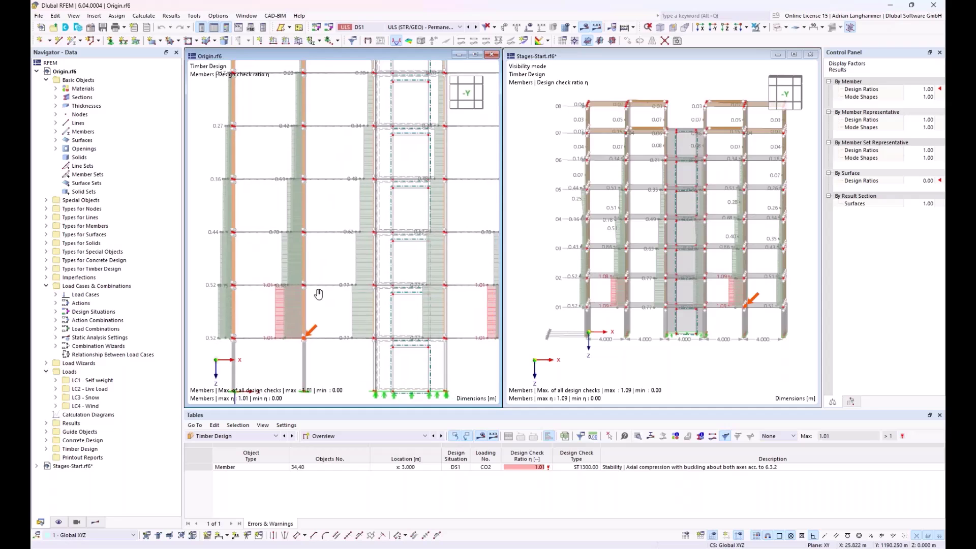
{"action": "scroll", "coordinate": [261, 299], "scroll_direction": "down", "scroll_amount": 1}
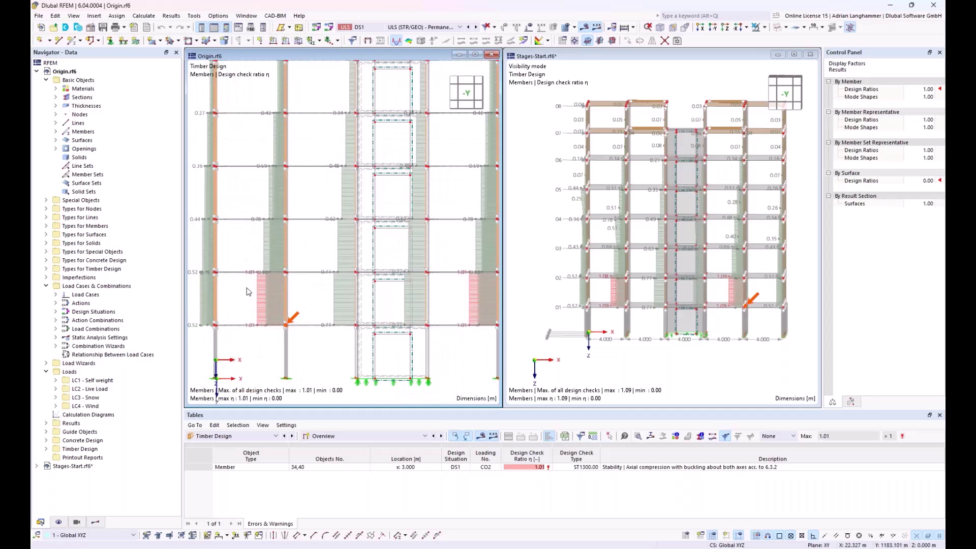
{"action": "middle_click_drag", "start_coordinate": [291, 284], "coordinate": [311, 278]}
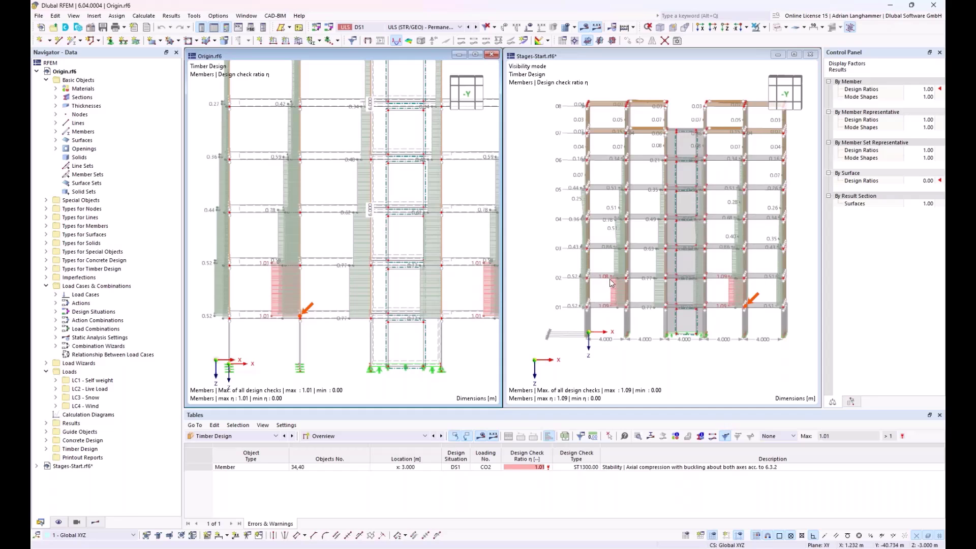
{"action": "scroll", "coordinate": [608, 280], "scroll_direction": "up", "scroll_amount": 1}
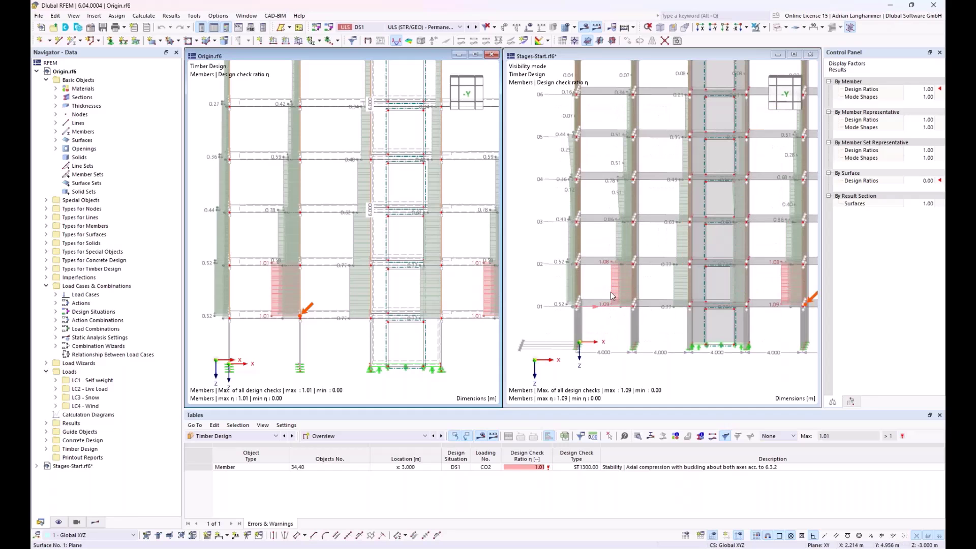
{"action": "scroll", "coordinate": [614, 262], "scroll_direction": "down", "scroll_amount": 1}
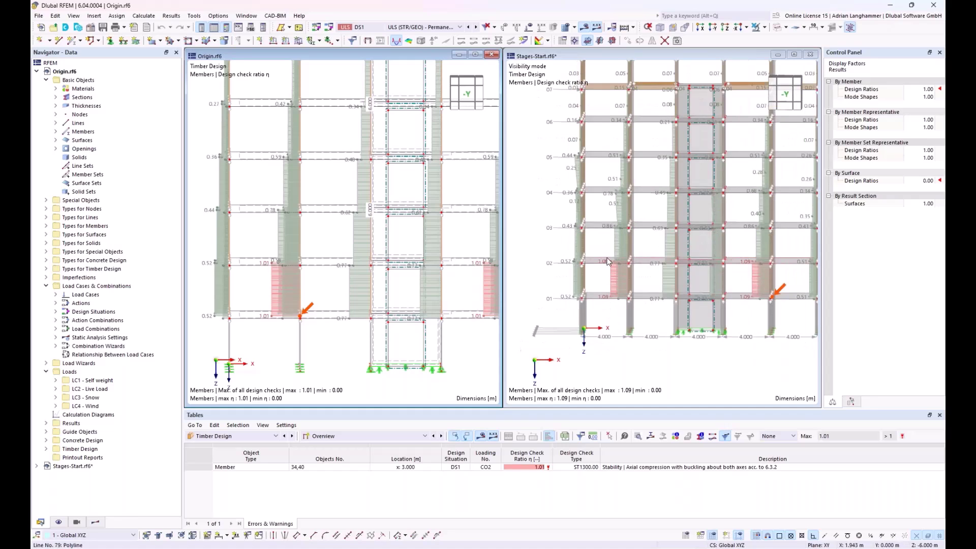
{"action": "left_click", "coordinate": [611, 219]}
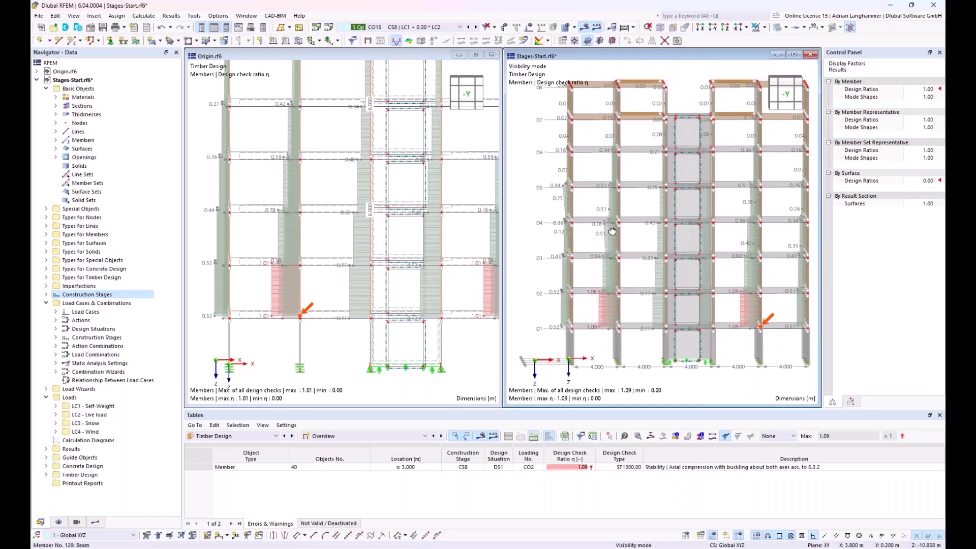
{"action": "scroll", "coordinate": [610, 231], "scroll_direction": "down", "scroll_amount": 1}
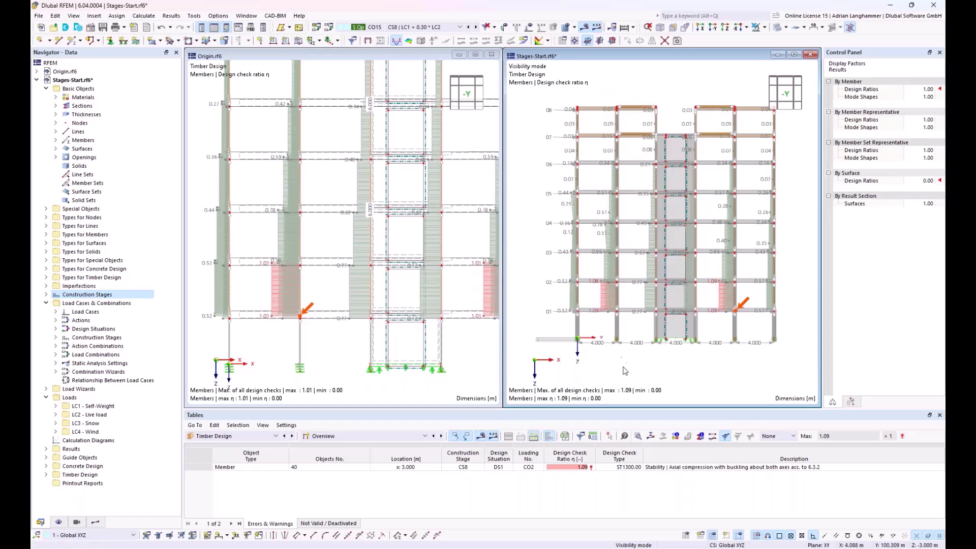
Isolate the second column row and its related objects in the Stages-Start.rf6 model.
{"action": "middle_click_drag", "start_coordinate": [635, 281], "coordinate": [607, 287], "text": "ctrl"}
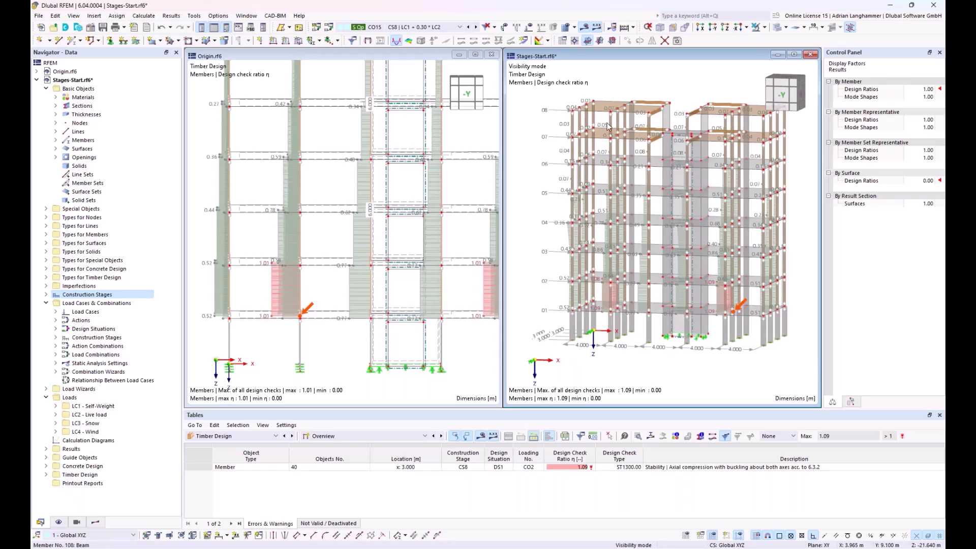
{"action": "middle_click_drag", "start_coordinate": [600, 230], "coordinate": [628, 231], "text": "ctrl"}
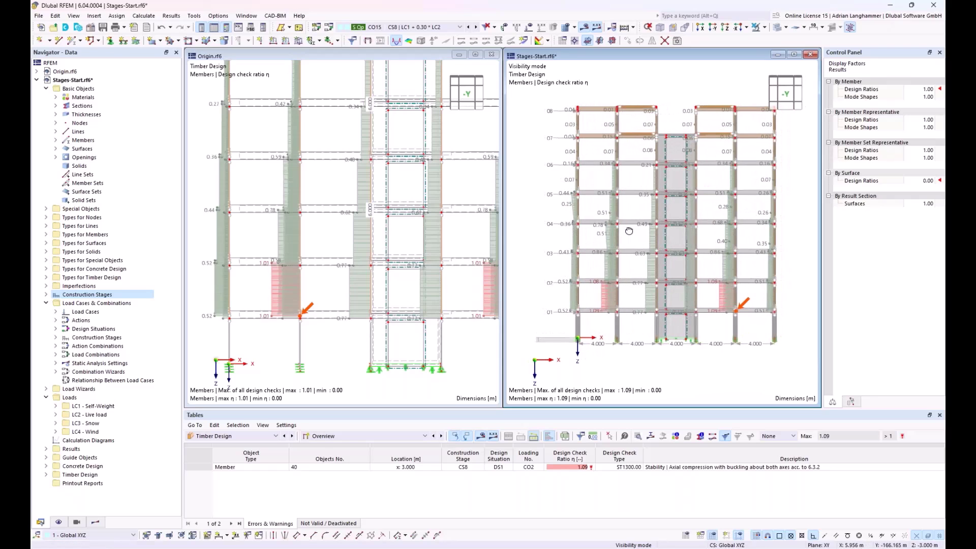
{"action": "left_click_drag", "start_coordinate": [634, 370], "coordinate": [589, 89]}
{"action": "left_click", "coordinate": [764, 27]}
{"action": "left_click", "coordinate": [768, 39]}
{"action": "left_click", "coordinate": [568, 145]}
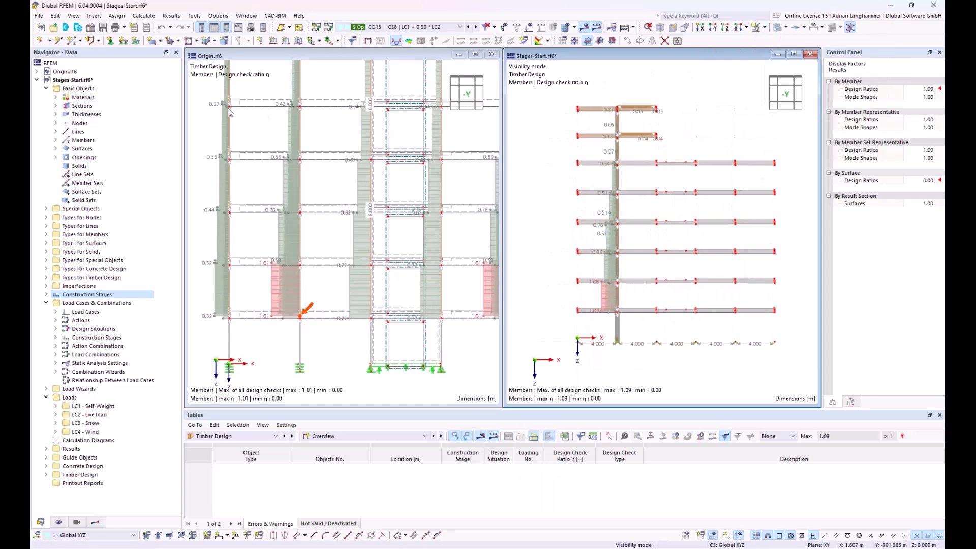
Show the static analysis global deformations uZ for design situation DS1 in Stages-Start.rf6.
{"action": "left_click", "coordinate": [95, 522]}
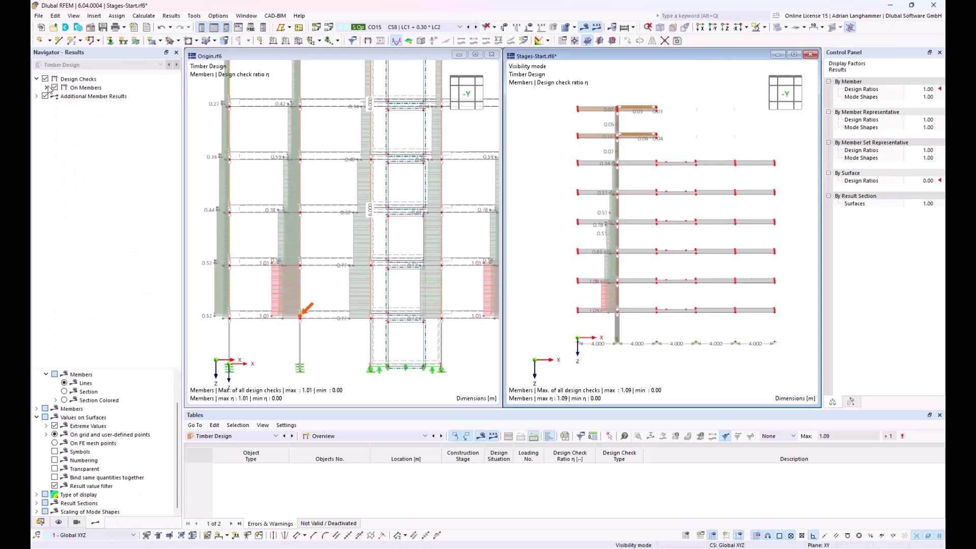
{"action": "left_click", "coordinate": [231, 436]}
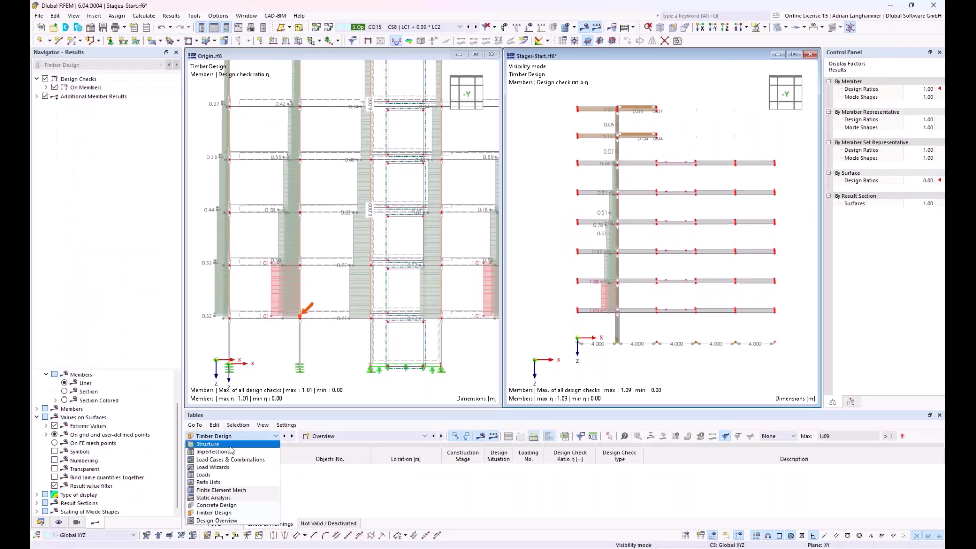
{"action": "left_click", "coordinate": [169, 336]}
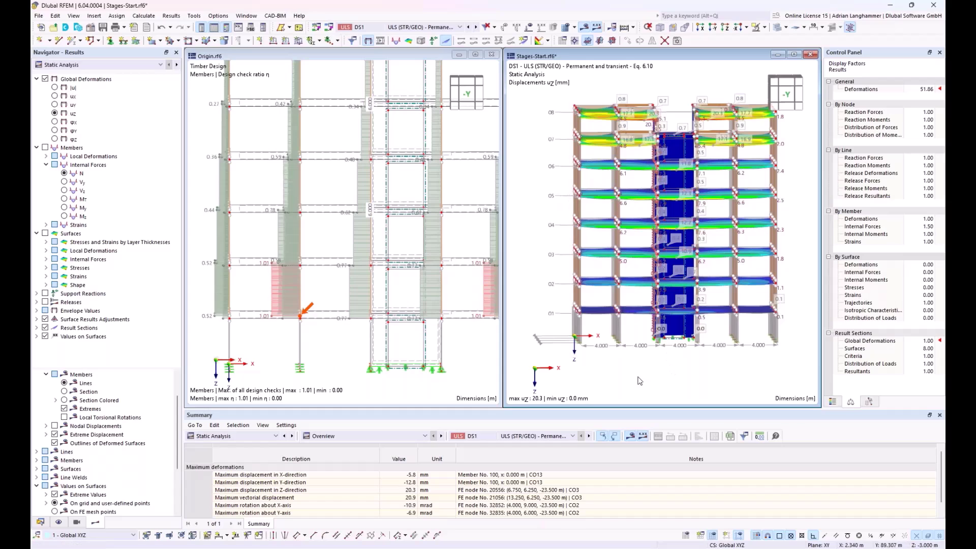
Limit the visibility in Stages-Start.rf6 to the second column row with related objects and view it along +X.
{"action": "left_click_drag", "start_coordinate": [593, 154], "coordinate": [609, 78]}
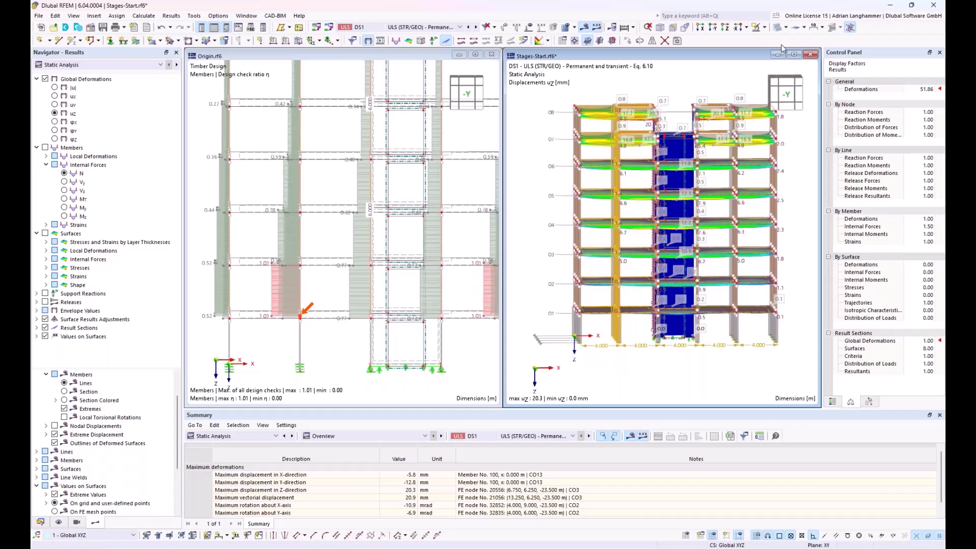
{"action": "left_click", "coordinate": [765, 28]}
{"action": "left_click", "coordinate": [772, 39]}
{"action": "left_click", "coordinate": [774, 100]}
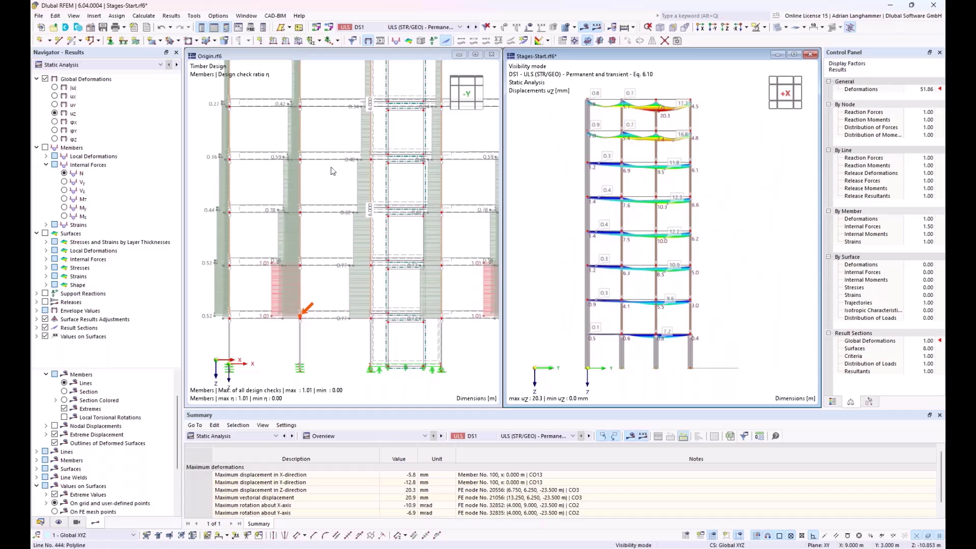
Switch the results of Origin.rf6 from Timber Design to the static analysis global deformations uZ.
{"action": "scroll", "coordinate": [316, 158], "scroll_direction": "down", "scroll_amount": 1}
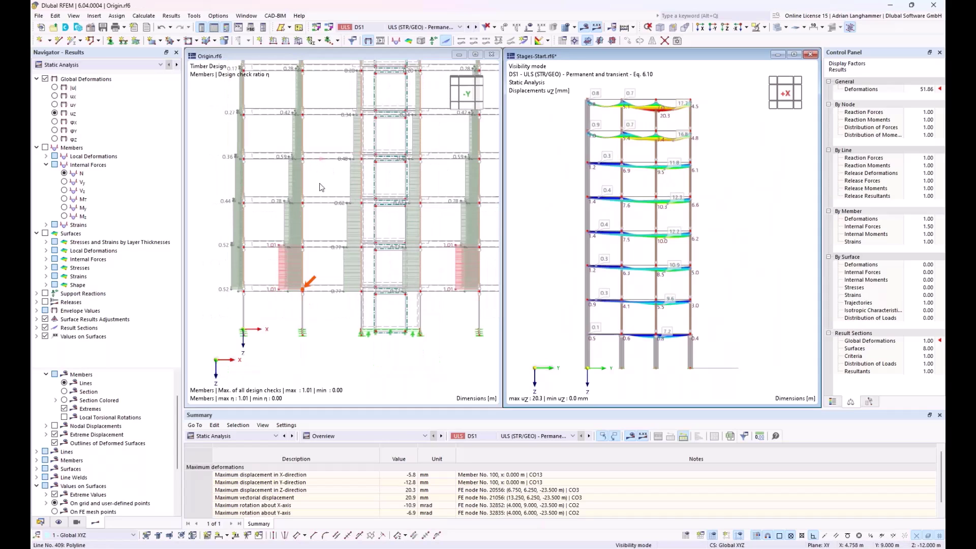
{"action": "middle_click_drag", "start_coordinate": [320, 178], "coordinate": [324, 212]}
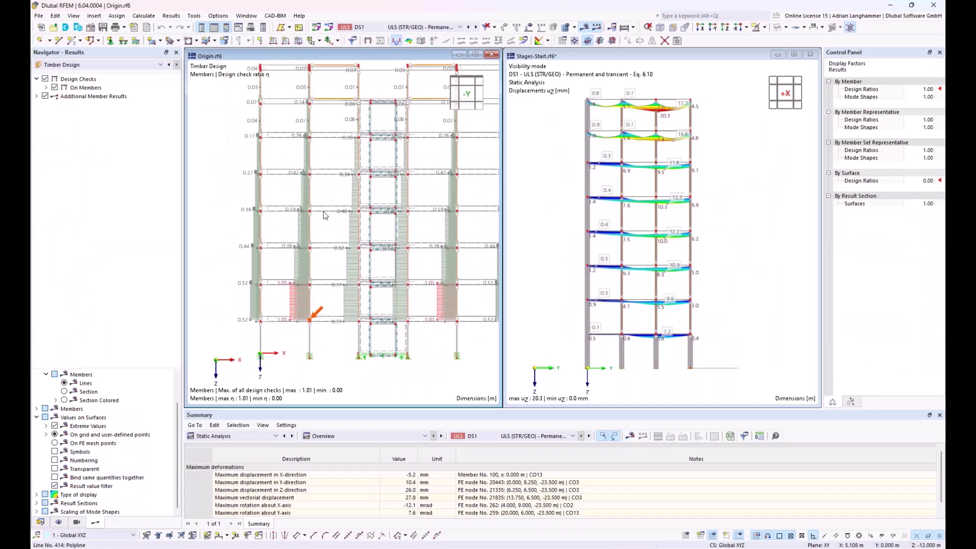
{"action": "left_click_drag", "start_coordinate": [323, 370], "coordinate": [307, 100]}
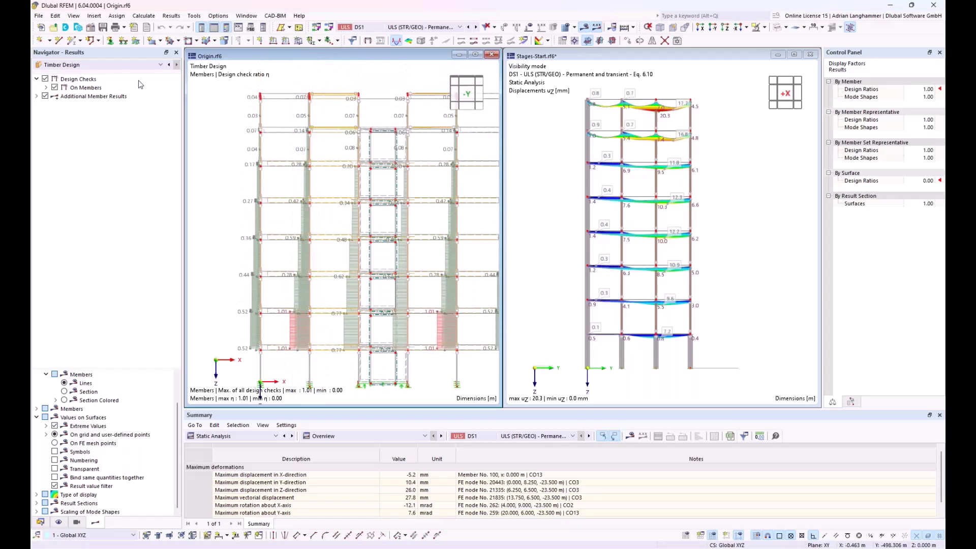
{"action": "left_click", "coordinate": [118, 66]}
{"action": "left_click", "coordinate": [109, 80]}
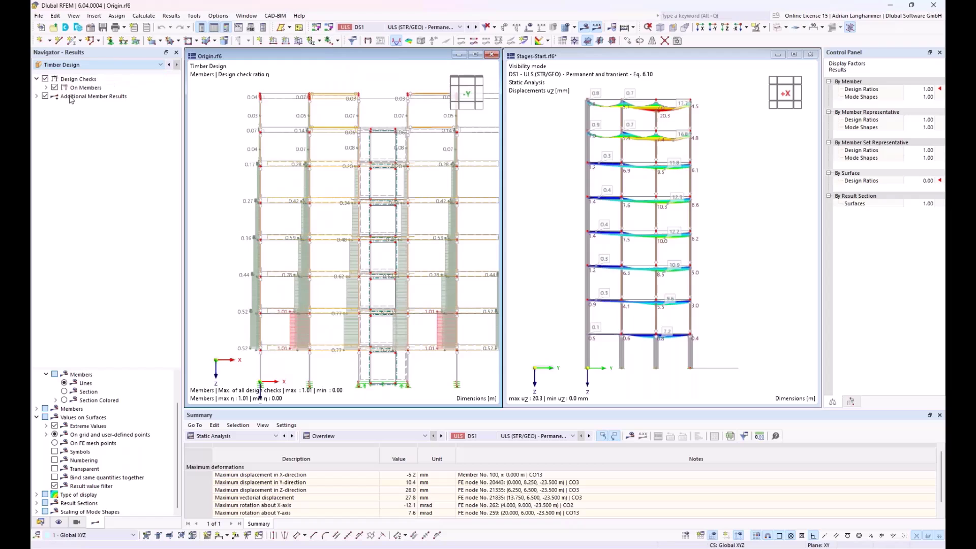
{"action": "left_click", "coordinate": [46, 79]}
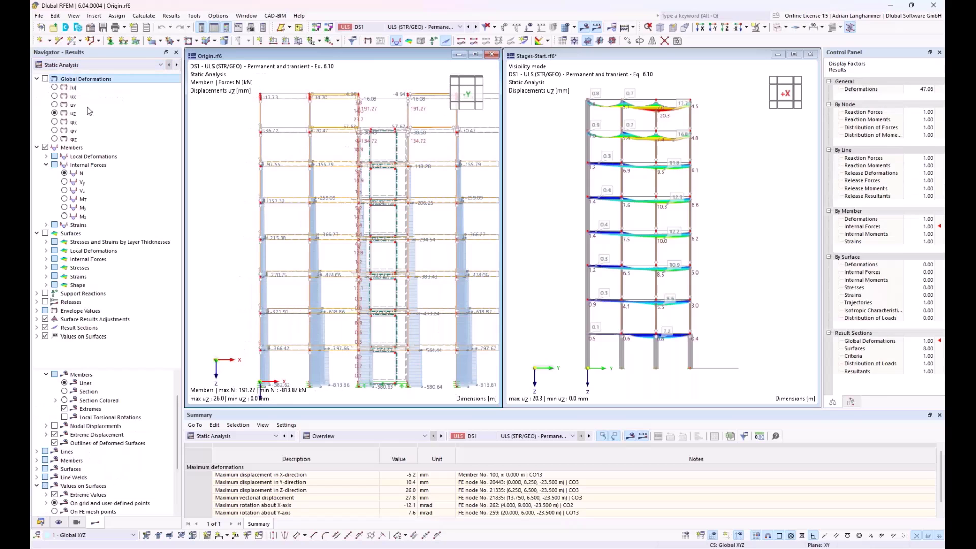
Isolate the second column row with its related objects in Origin.rf6 and view it along +X beside the staged model.
{"action": "left_click_drag", "start_coordinate": [325, 394], "coordinate": [293, 79]}
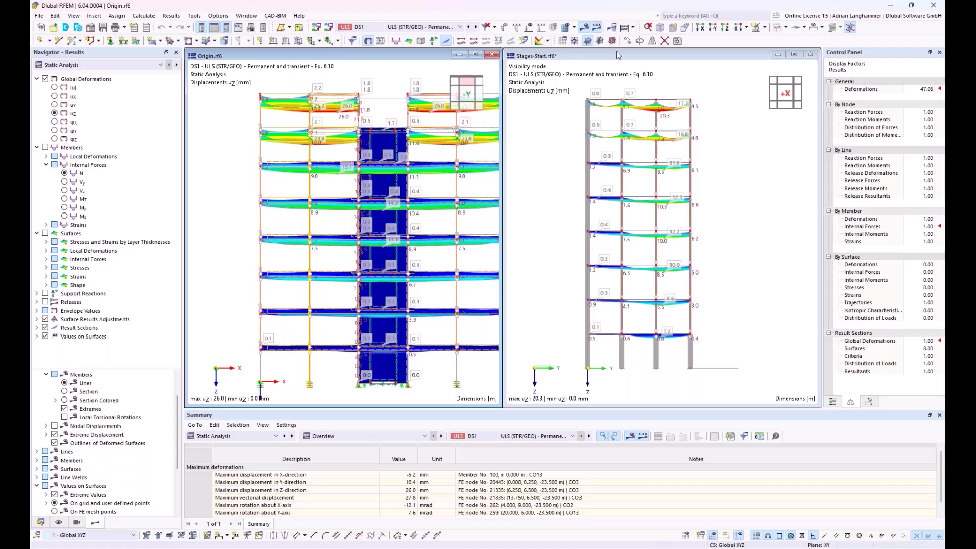
{"action": "left_click", "coordinate": [765, 28]}
{"action": "left_click", "coordinate": [793, 36]}
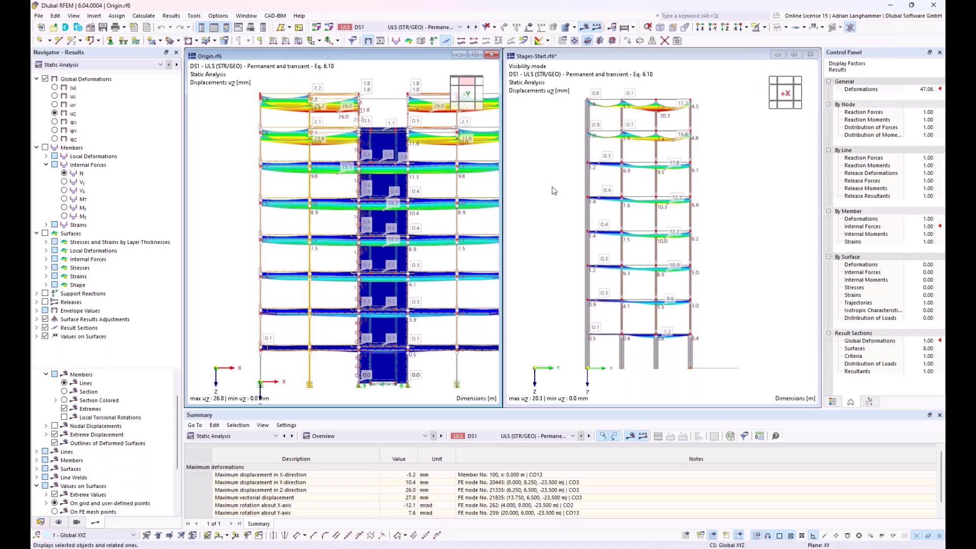
{"action": "left_click", "coordinate": [454, 101]}
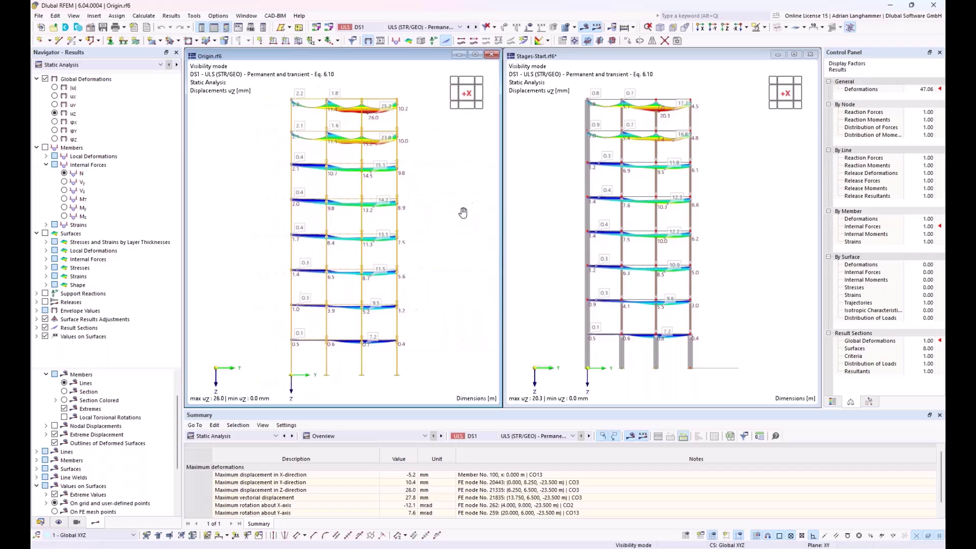
{"action": "middle_click_drag", "start_coordinate": [463, 212], "coordinate": [480, 207]}
{"action": "scroll", "coordinate": [619, 339], "scroll_direction": "up", "scroll_amount": 1}
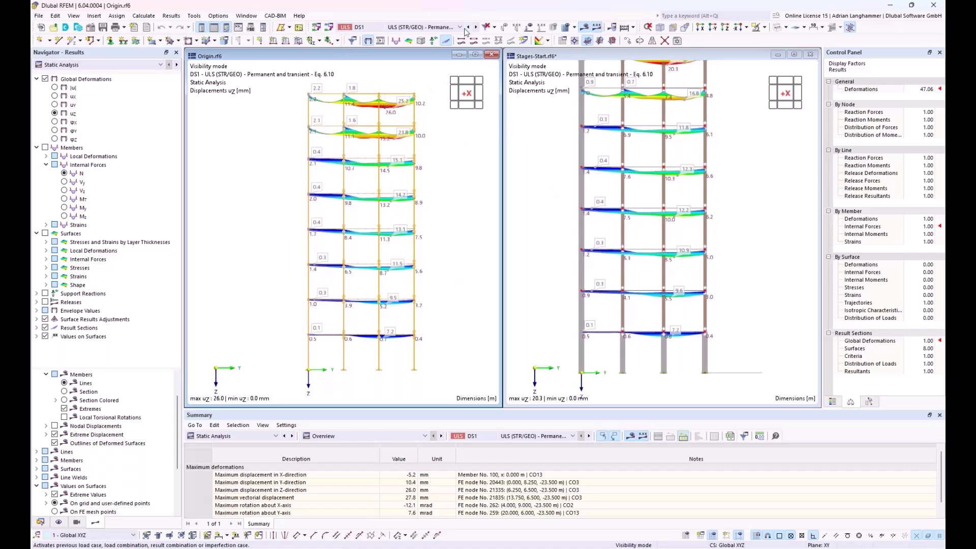
Activate load combination CO1 in both models: CS8 | 1.35 * LC1 in Stages-Start.rf6 and 1.35 * LC1 in Origin.rf6.
{"action": "left_click", "coordinate": [525, 146]}
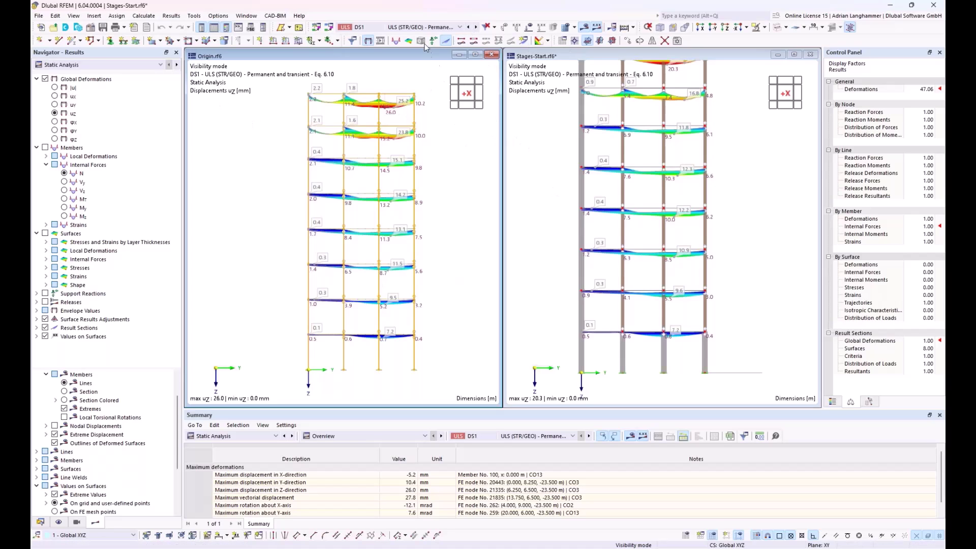
{"action": "left_click", "coordinate": [457, 29]}
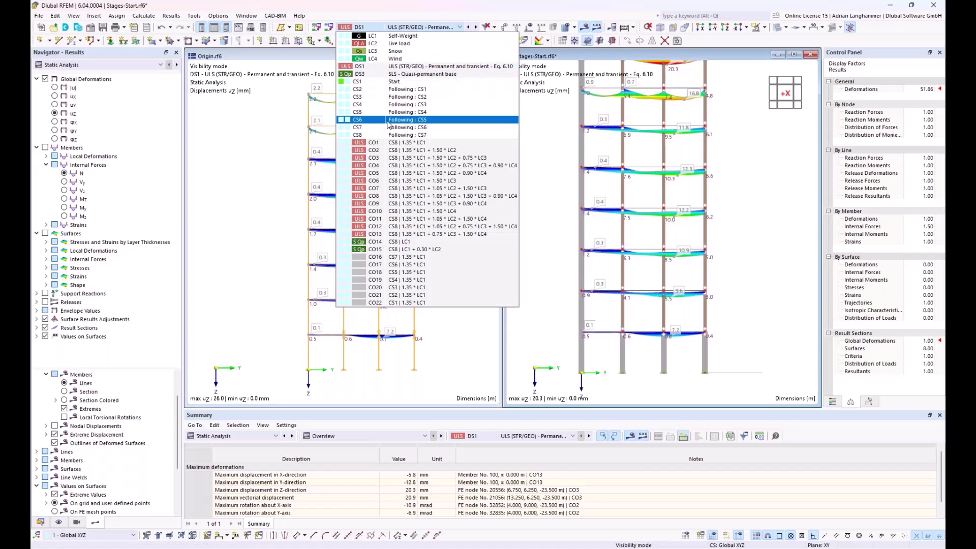
{"action": "left_click", "coordinate": [397, 135]}
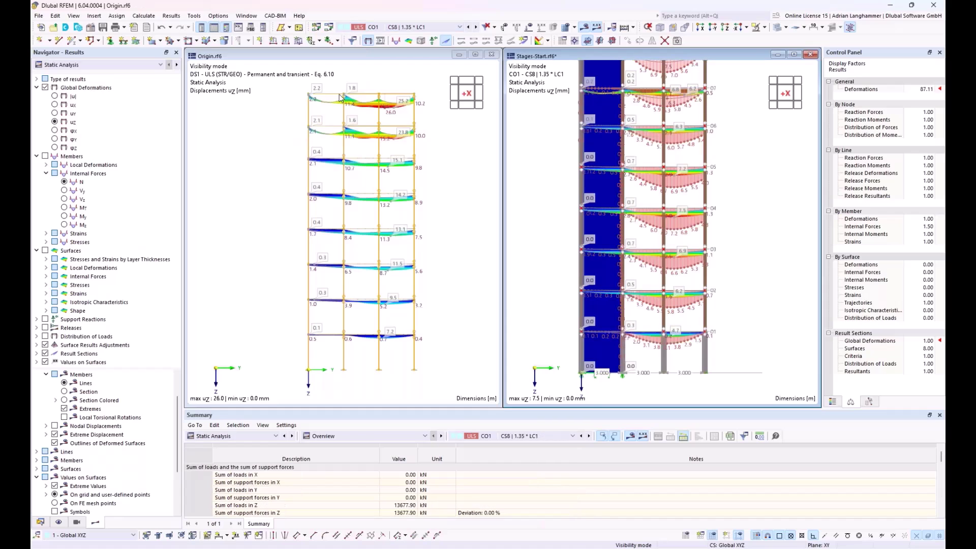
{"action": "left_click", "coordinate": [428, 55]}
{"action": "left_click", "coordinate": [459, 27]}
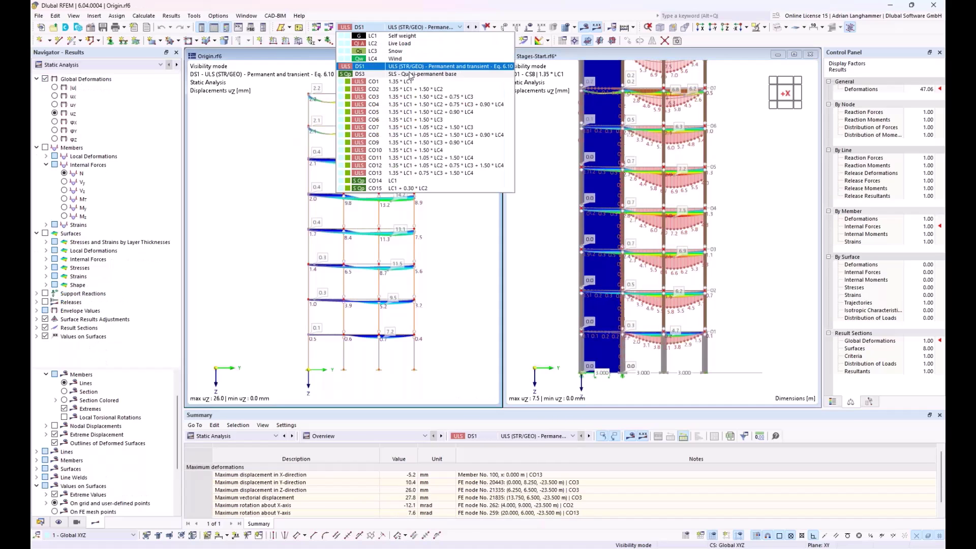
{"action": "left_click", "coordinate": [408, 84]}
Isolate the second column row in Stages-Start.rf6, view it along +X, and compare its CO1 displacements uZ per storey with Origin.rf6.
{"action": "left_click", "coordinate": [568, 214]}
{"action": "middle_click_drag", "start_coordinate": [645, 221], "coordinate": [555, 242]}
{"action": "scroll", "coordinate": [556, 243], "scroll_direction": "down", "scroll_amount": 1}
{"action": "left_click_drag", "start_coordinate": [679, 378], "coordinate": [648, 99]}
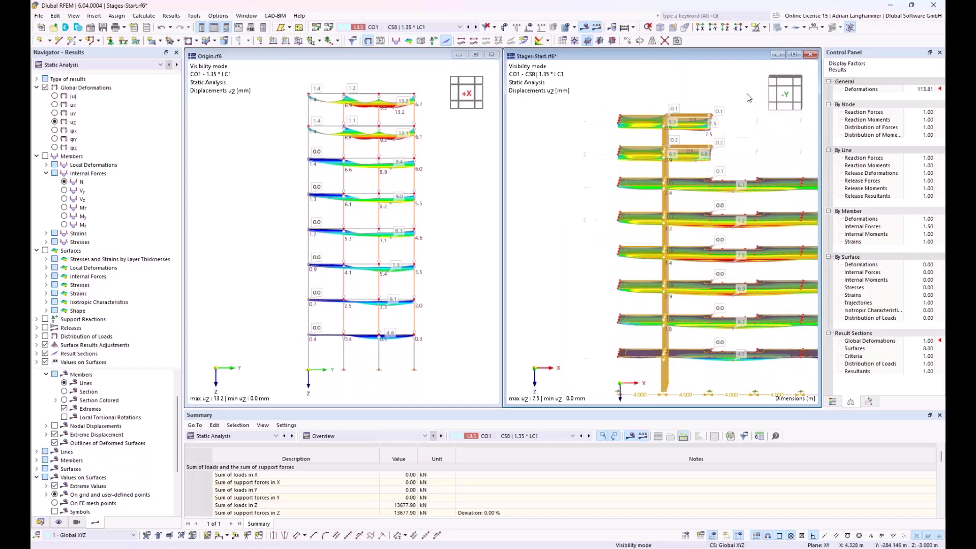
{"action": "left_click", "coordinate": [773, 102]}
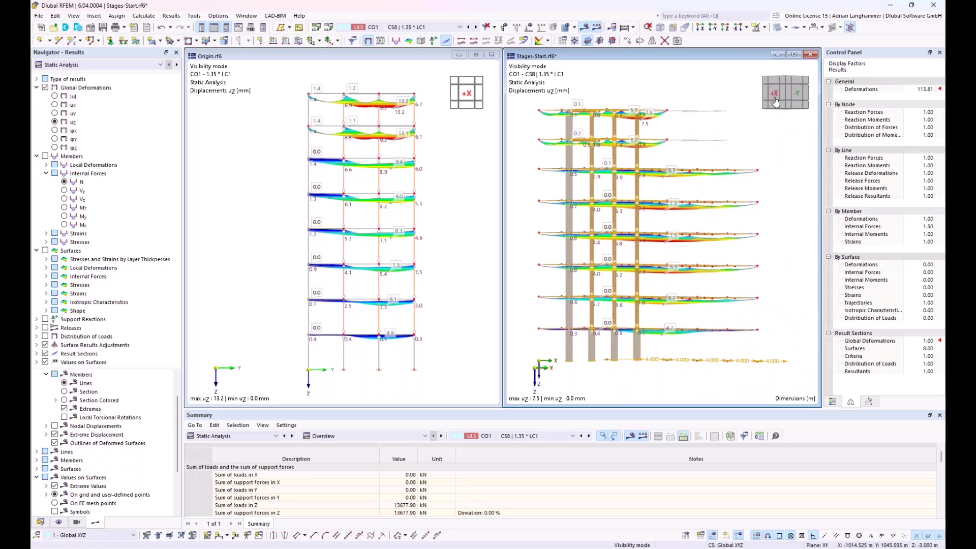
{"action": "left_click", "coordinate": [774, 98]}
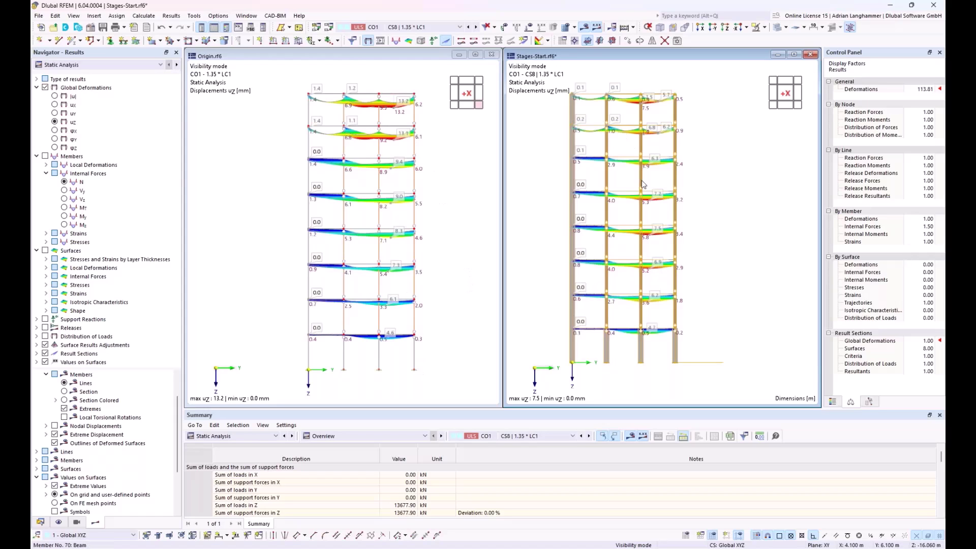
{"action": "scroll", "coordinate": [621, 185], "scroll_direction": "up", "scroll_amount": 3}
{"action": "scroll", "coordinate": [625, 172], "scroll_direction": "down", "scroll_amount": 2}
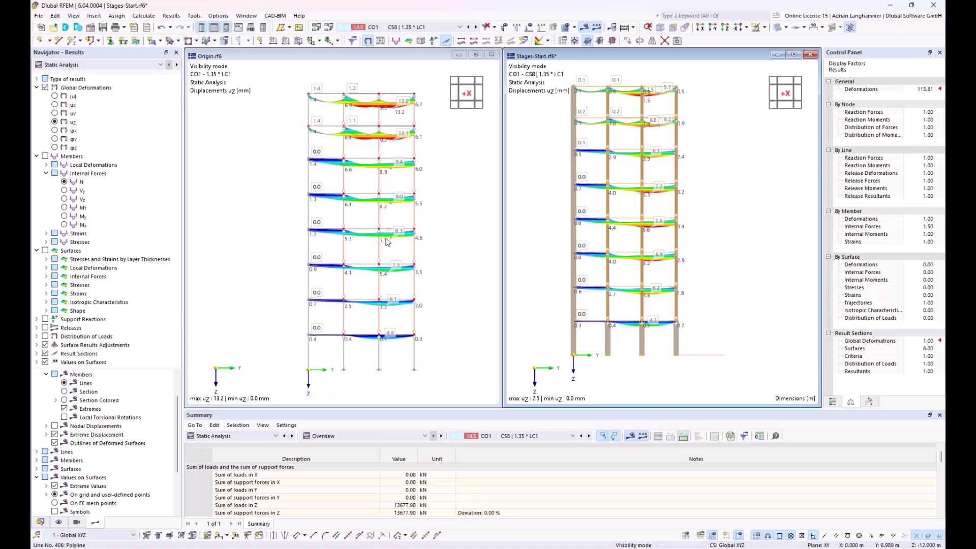
{"action": "left_click", "coordinate": [399, 199]}
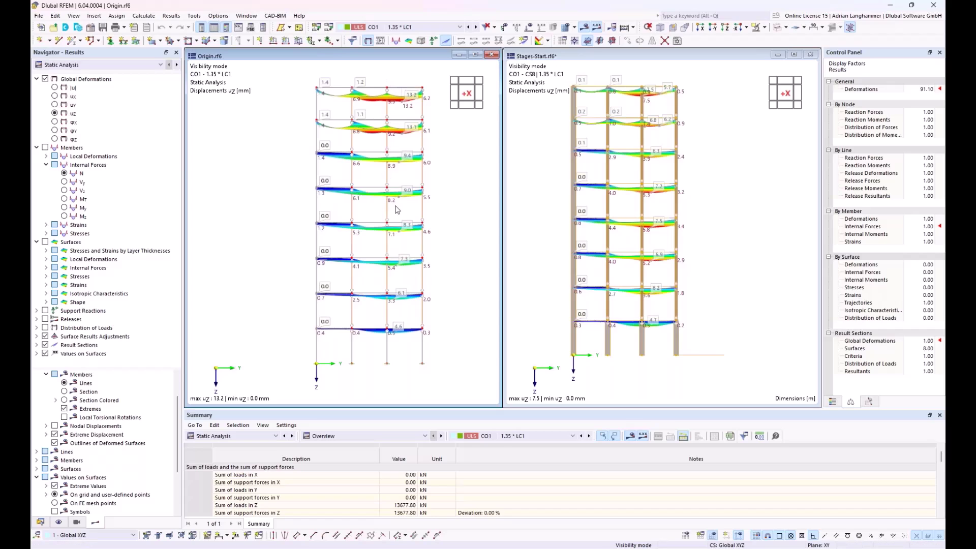
{"action": "scroll", "coordinate": [370, 95], "scroll_direction": "up", "scroll_amount": 1}
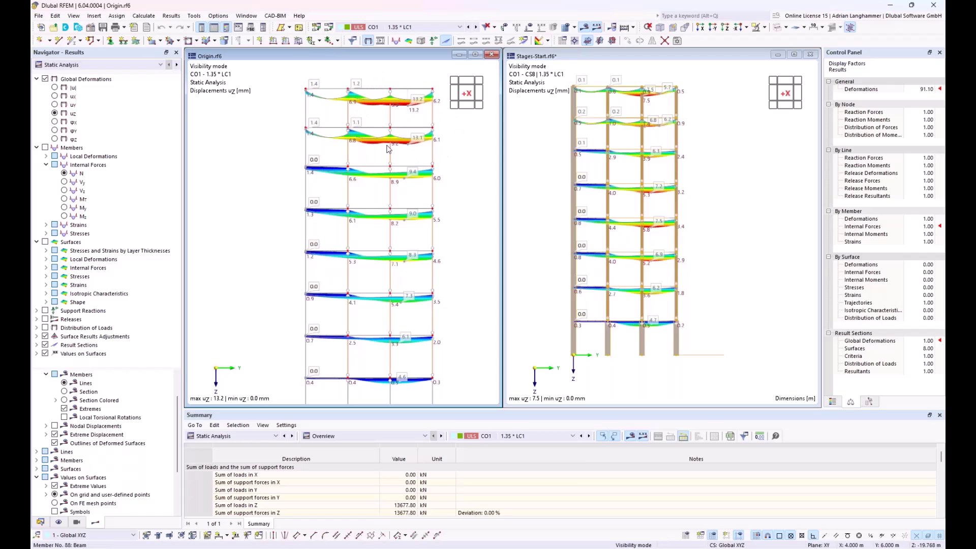
Display the member internal forces N instead of the displacements in Origin.rf6 and Stages-Start.rf6.
{"action": "middle_click_drag", "start_coordinate": [344, 186], "coordinate": [325, 193]}
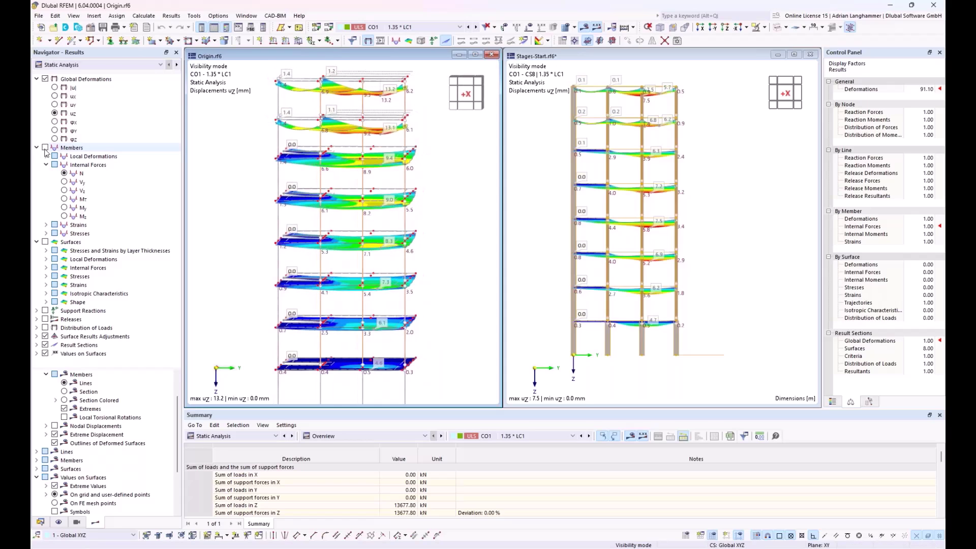
{"action": "left_click", "coordinate": [45, 147]}
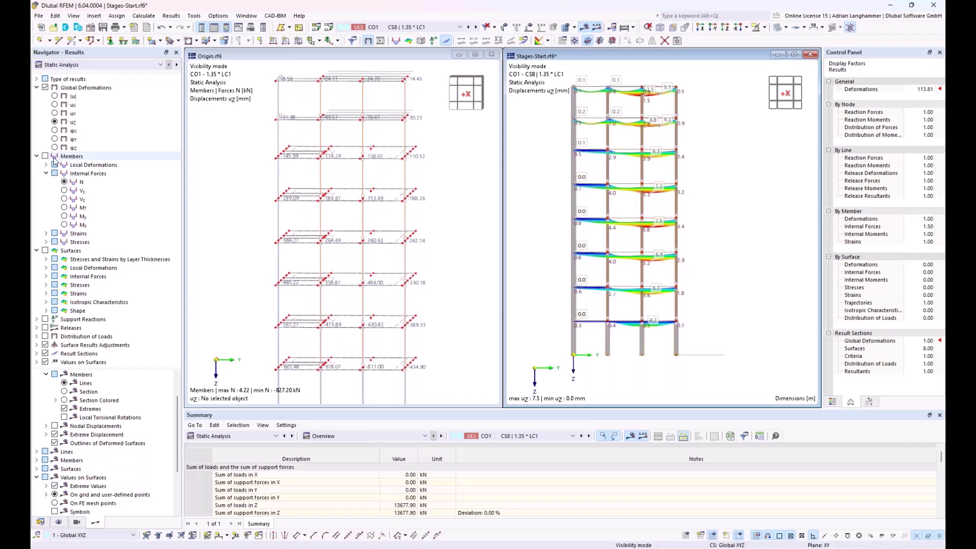
{"action": "left_click", "coordinate": [45, 156]}
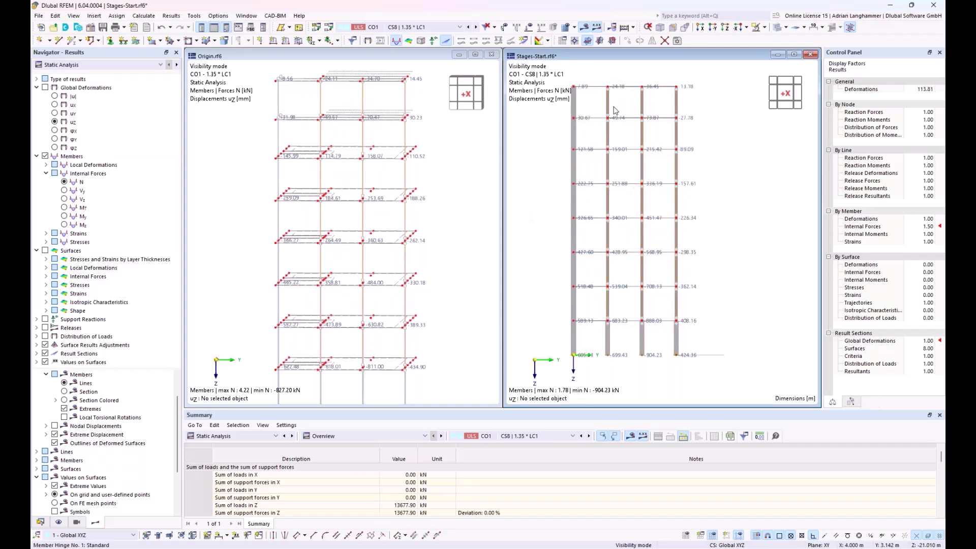
Show only the third column line in Stages-Start.rf6 and rotate the model so its N diagram is visible.
{"action": "left_click_drag", "start_coordinate": [635, 125], "coordinate": [660, 370]}
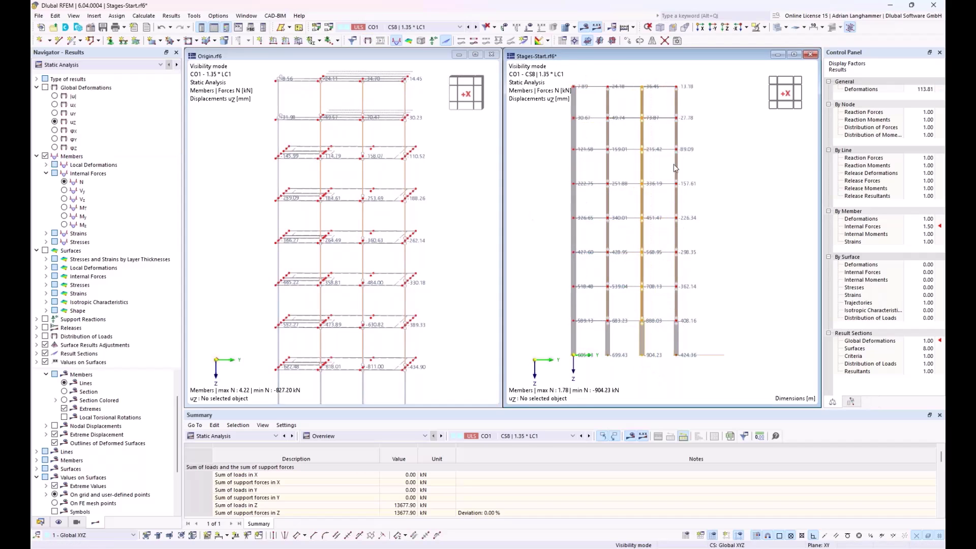
{"action": "left_click", "coordinate": [764, 27]}
{"action": "left_click", "coordinate": [765, 53]}
{"action": "middle_click_drag", "start_coordinate": [695, 183], "coordinate": [597, 193], "text": "ctrl"}
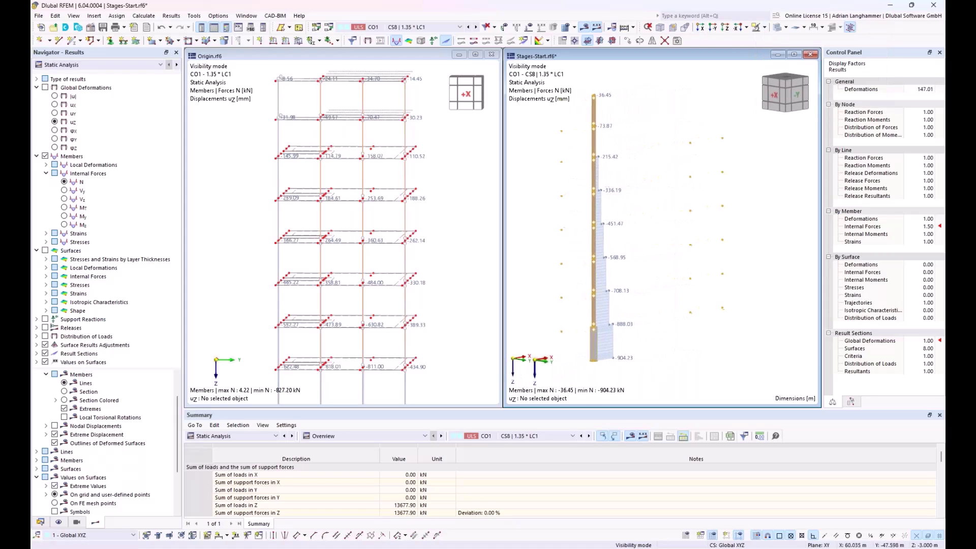
Show only the third column line in Origin.rf6 by limiting visibility to the selected members.
{"action": "left_click", "coordinate": [482, 160]}
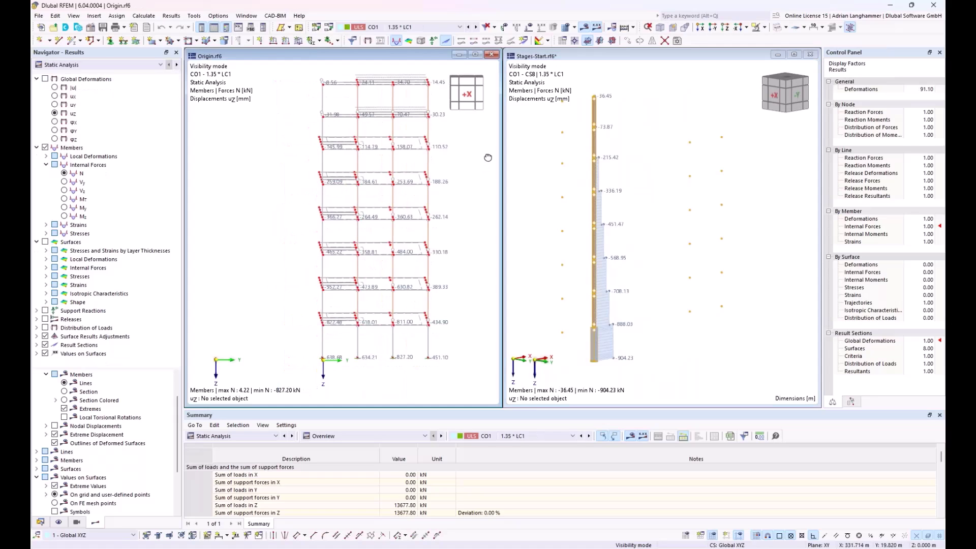
{"action": "left_click", "coordinate": [387, 222]}
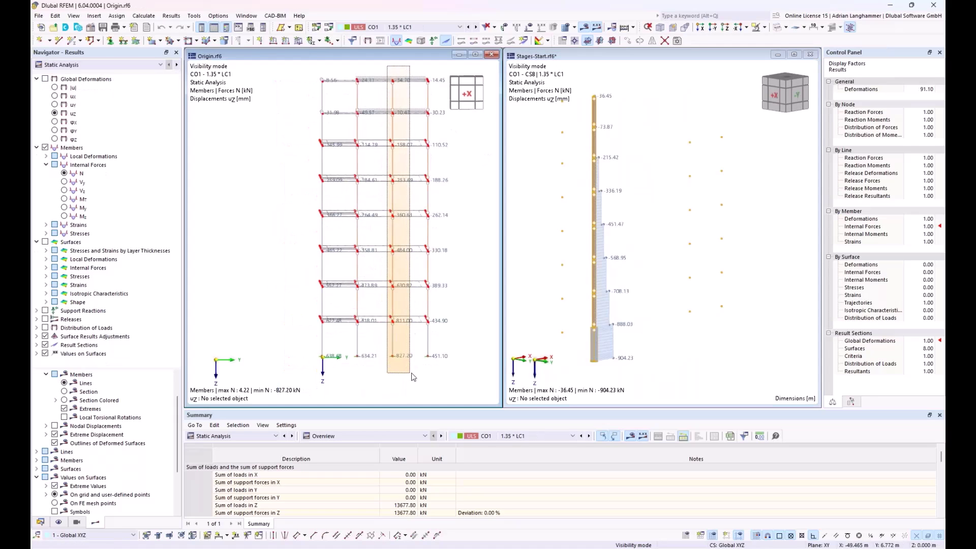
{"action": "left_click", "coordinate": [746, 27]}
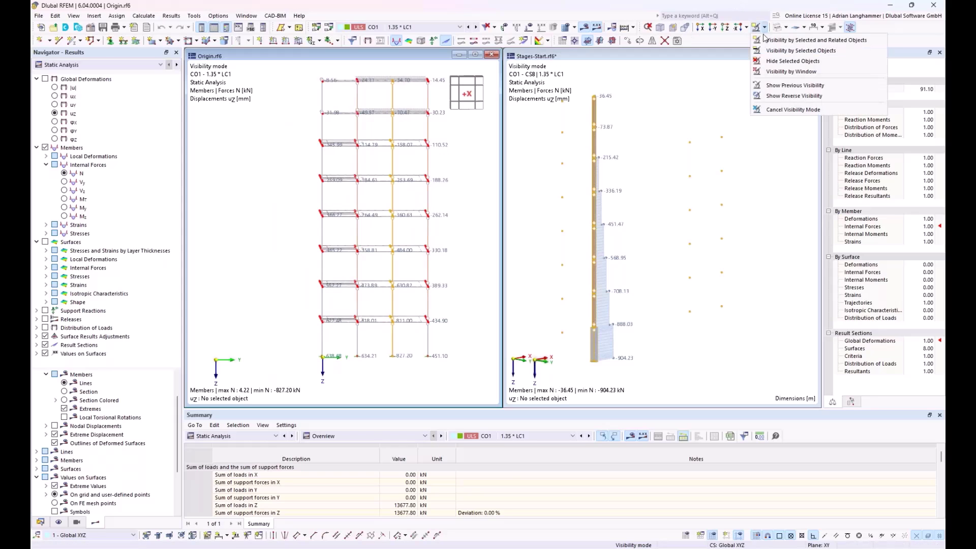
{"action": "left_click", "coordinate": [766, 32]}
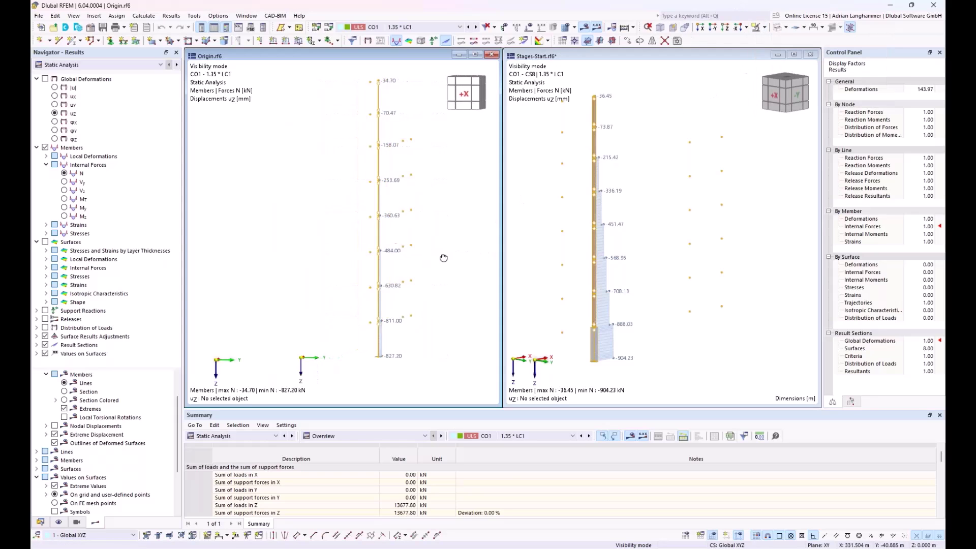
Compare the CO1 axial forces N along the third column line, storey by storey, between Origin.rf6 and Stages-Start.rf6.
{"action": "left_click", "coordinate": [654, 279]}
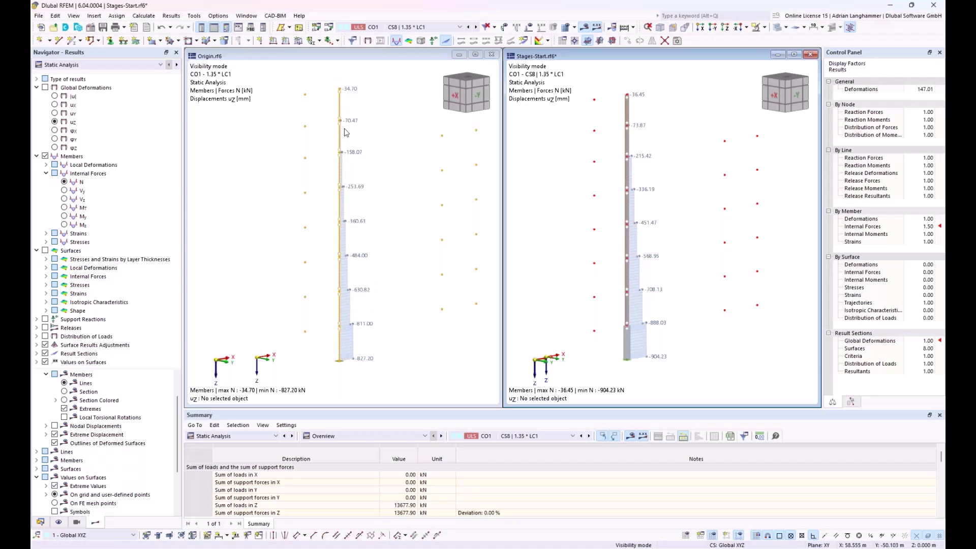
{"action": "mouse_move", "coordinate": [341, 93]}
{"action": "left_click", "coordinate": [283, 136]}
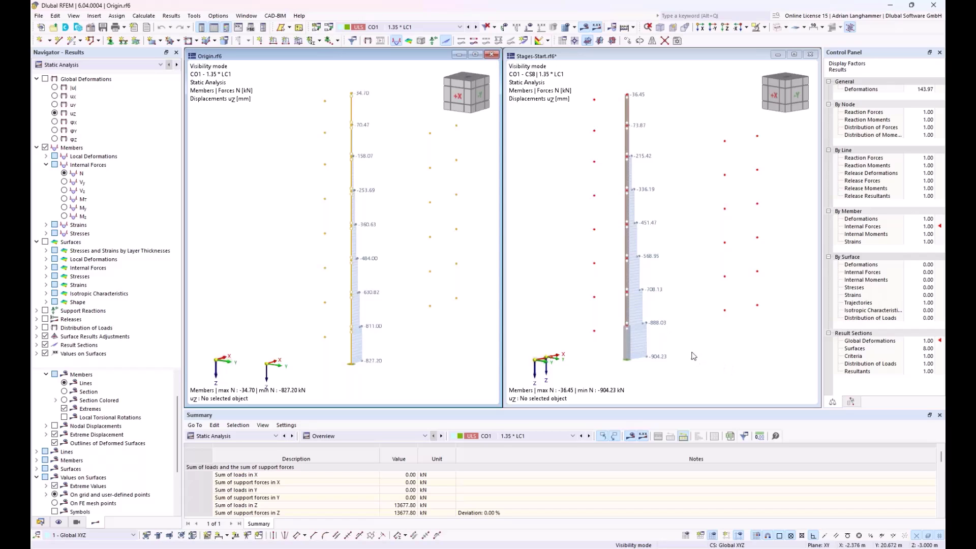
{"action": "left_click", "coordinate": [693, 310]}
{"action": "middle_click_drag", "start_coordinate": [702, 314], "coordinate": [709, 307], "text": "ctrl"}
{"action": "mouse_move", "coordinate": [709, 306]}
{"action": "middle_mouse_down"}
{"action": "mouse_move", "coordinate": [716, 281]}
{"action": "mouse_move", "coordinate": [723, 296]}
{"action": "middle_mouse_up"}
{"action": "scroll", "coordinate": [723, 297], "scroll_direction": "up", "scroll_amount": 1}
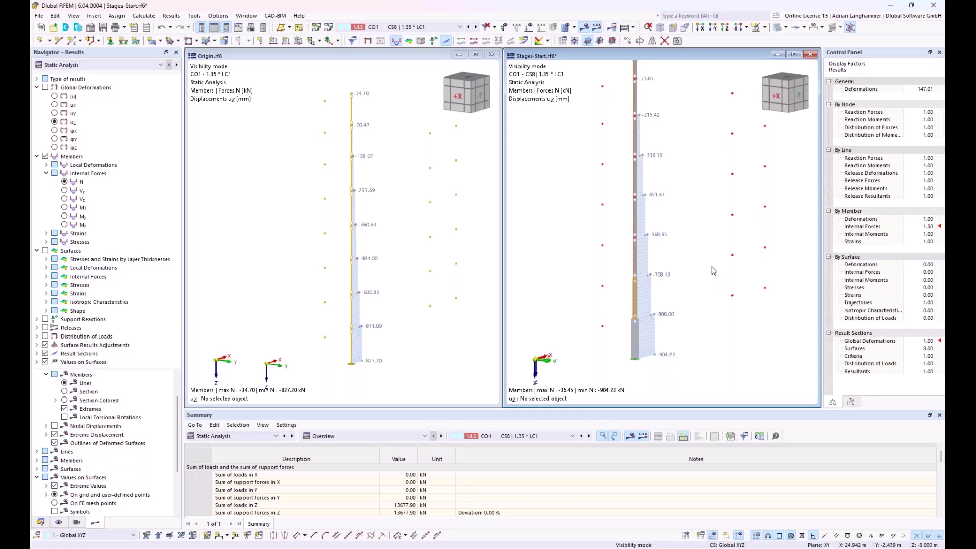
{"action": "middle_click_drag", "start_coordinate": [697, 284], "coordinate": [592, 246]}
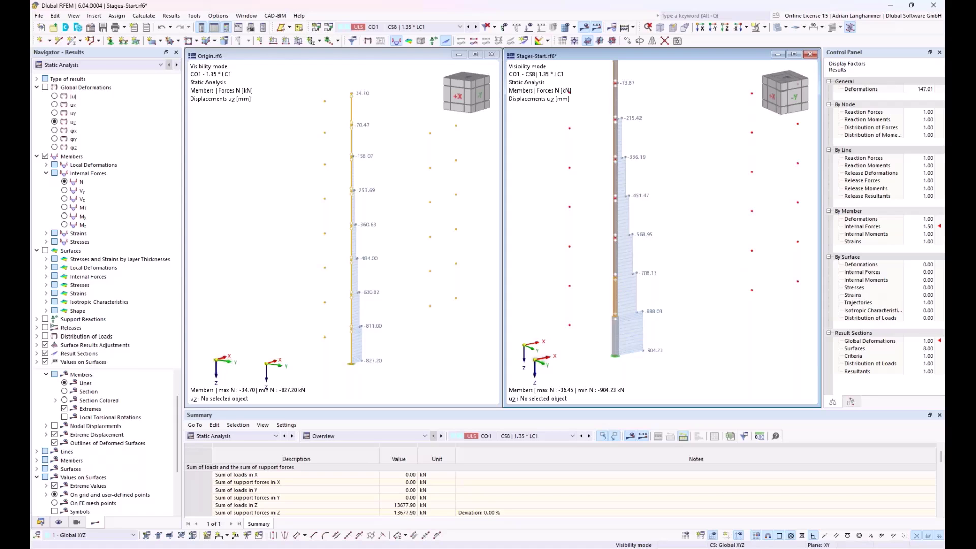
{"action": "scroll", "coordinate": [687, 275], "scroll_direction": "down", "scroll_amount": 1}
{"action": "middle_click_drag", "start_coordinate": [690, 266], "coordinate": [704, 281]}
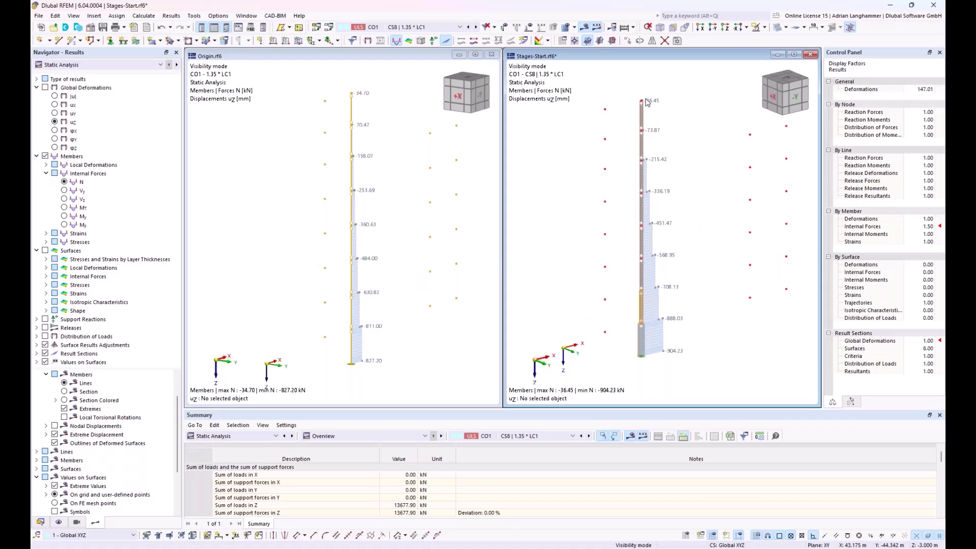
{"action": "middle_click_drag", "start_coordinate": [444, 295], "coordinate": [437, 299], "text": "ctrl"}
{"action": "scroll", "coordinate": [439, 299], "scroll_direction": "up", "scroll_amount": 1}
{"action": "scroll", "coordinate": [437, 299], "scroll_direction": "down", "scroll_amount": 1}
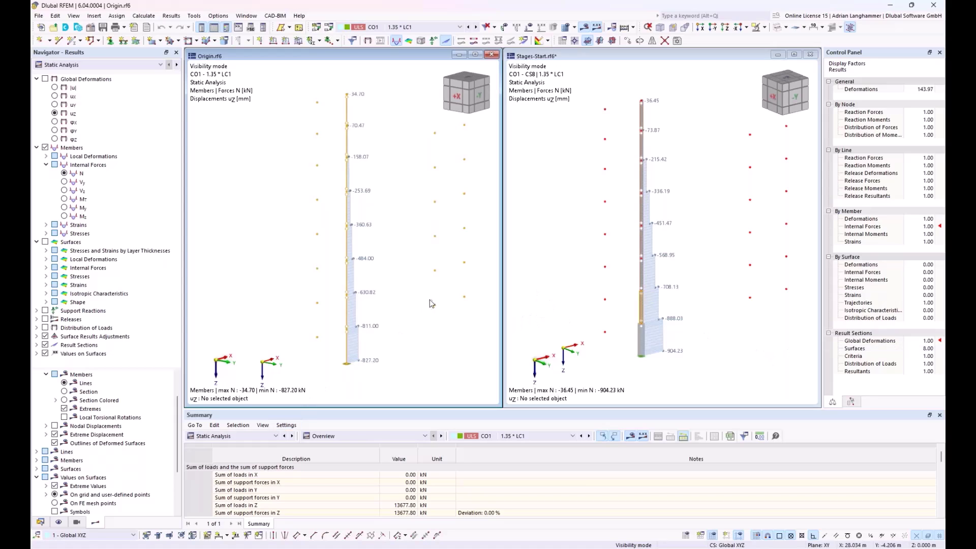
Switch to the RFEM window with Stages-Main-Example.rf6 and Origin-B.rf6, and compare the slabs' concrete surface design check uz per storey.
{"action": "mouse_move", "coordinate": [243, 548]}
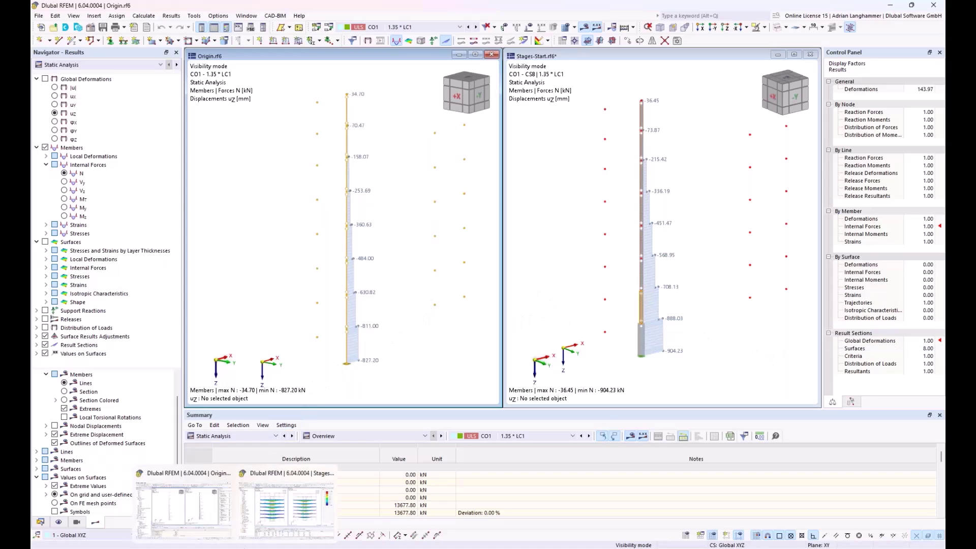
{"action": "left_click", "coordinate": [281, 513]}
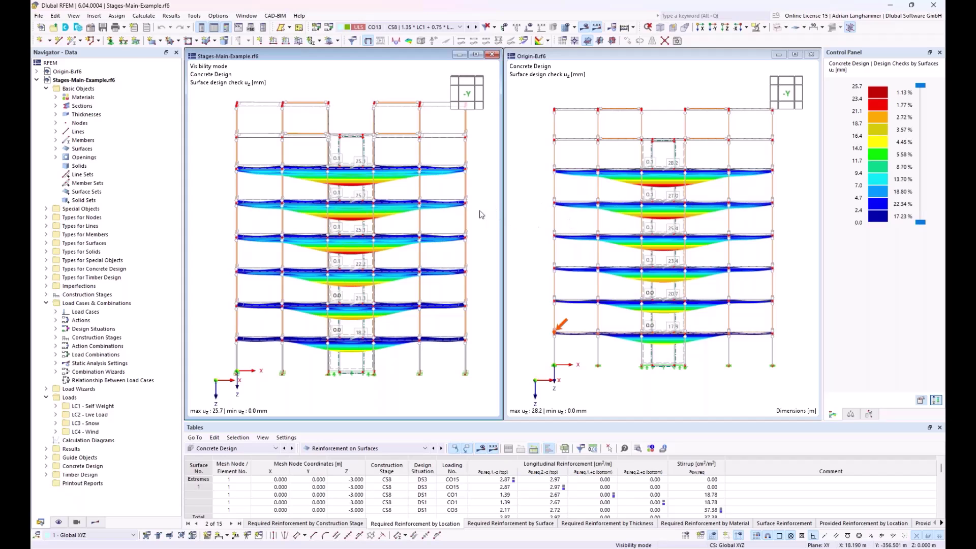
{"action": "left_click", "coordinate": [534, 221]}
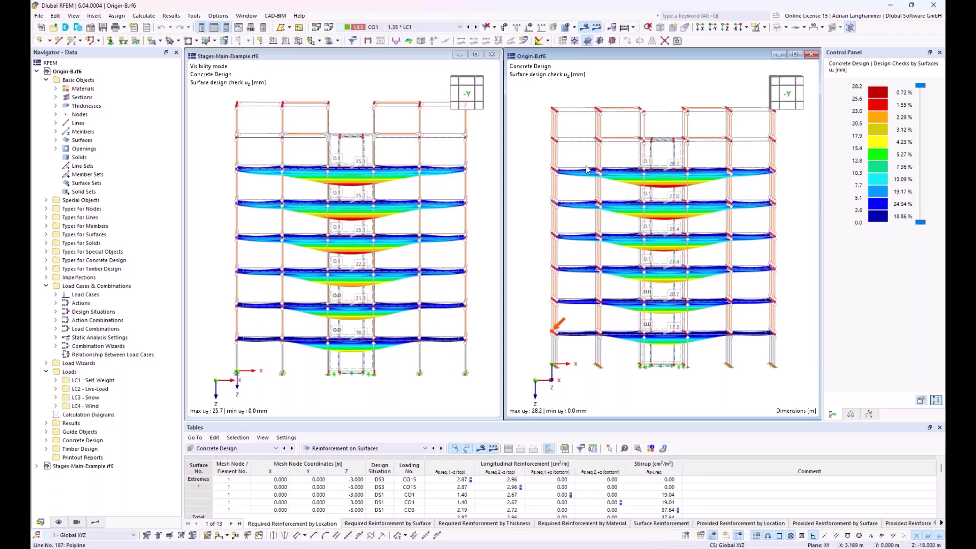
{"action": "mouse_move", "coordinate": [620, 174]}
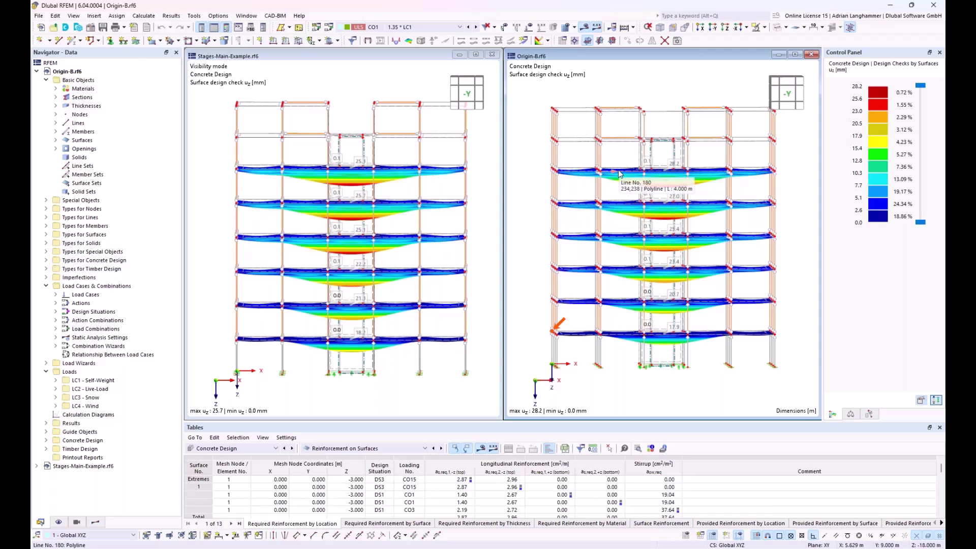
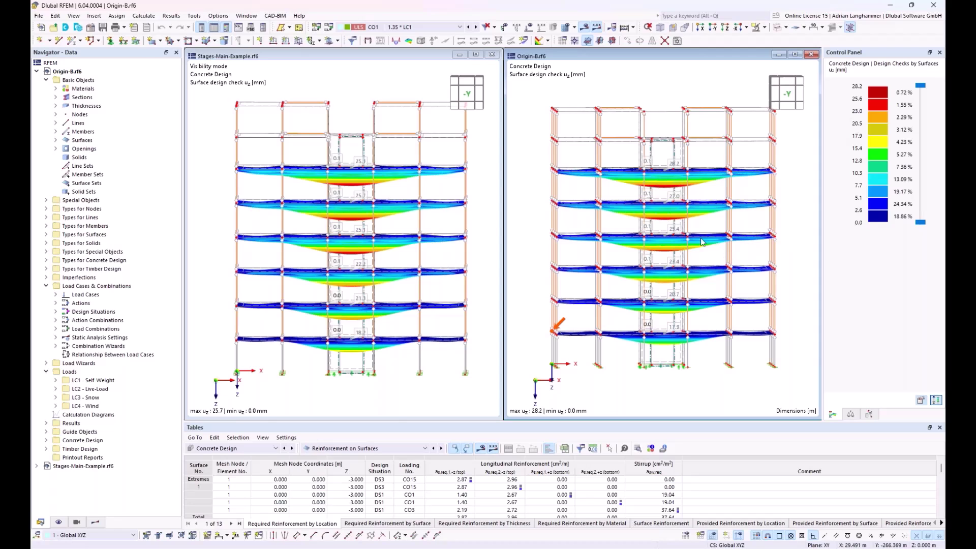
{"action": "middle_click_drag", "start_coordinate": [638, 244], "coordinate": [625, 239], "text": "ctrl"}
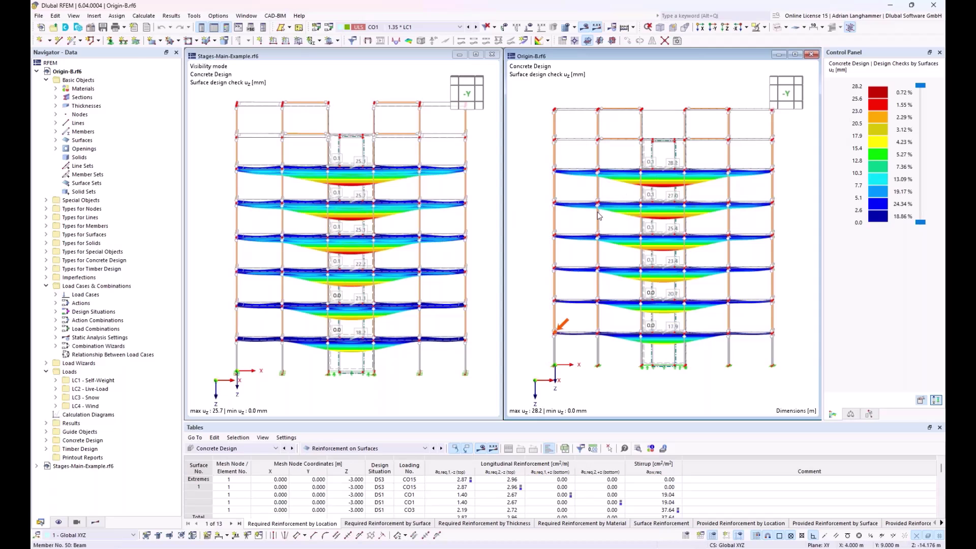
{"action": "left_click", "coordinate": [275, 57]}
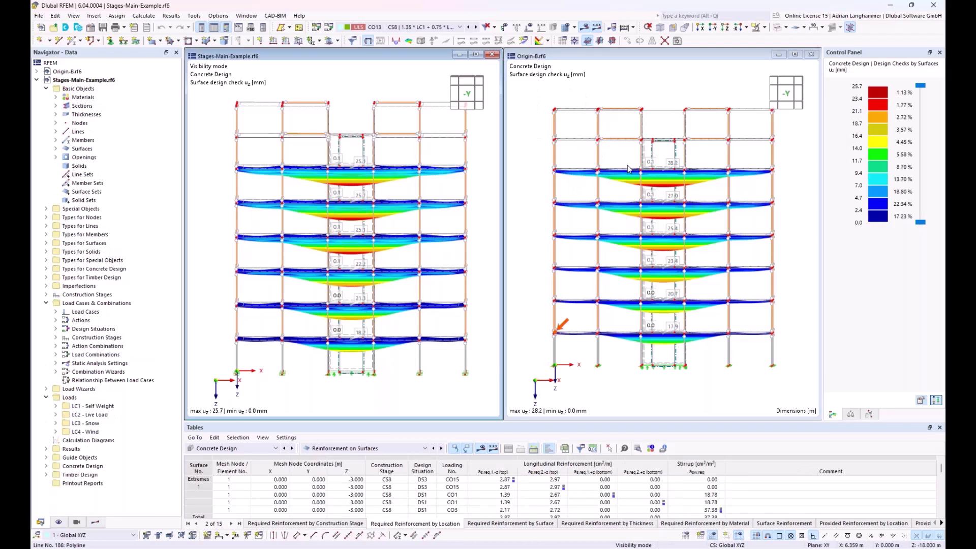
{"action": "scroll", "coordinate": [609, 200], "scroll_direction": "up", "scroll_amount": 1}
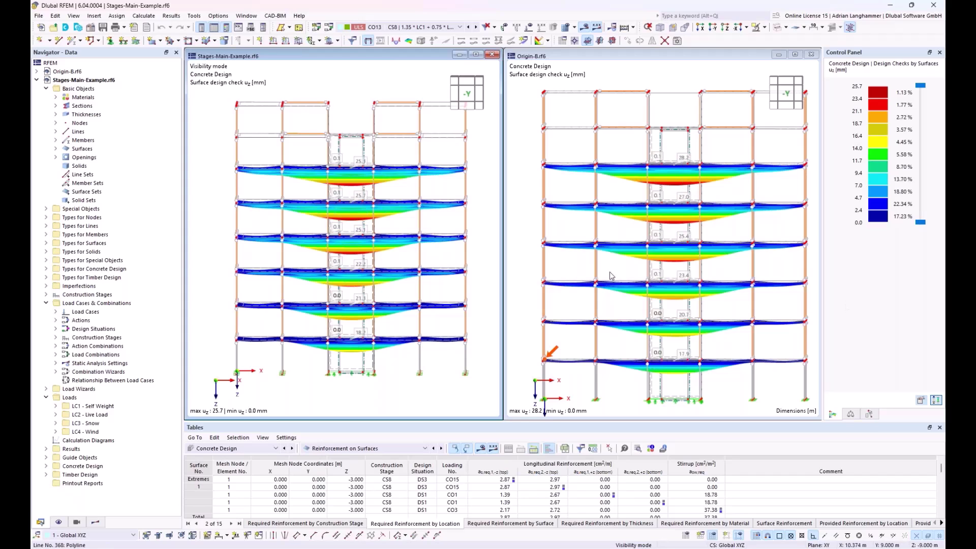
Inspect the uz deflection shapes of the concrete slabs in Stages-Main-Example.rf6 and Origin-B.rf6 in an oblique view.
{"action": "middle_click_drag", "start_coordinate": [325, 217], "coordinate": [341, 224], "text": "ctrl"}
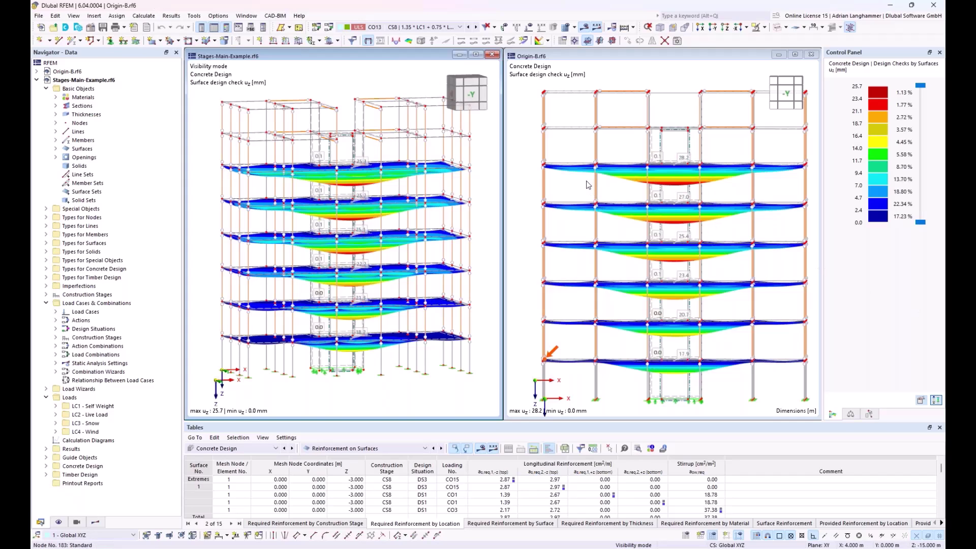
{"action": "middle_click_drag", "start_coordinate": [596, 202], "coordinate": [624, 193]}
{"action": "scroll", "coordinate": [625, 193], "scroll_direction": "up", "scroll_amount": 1}
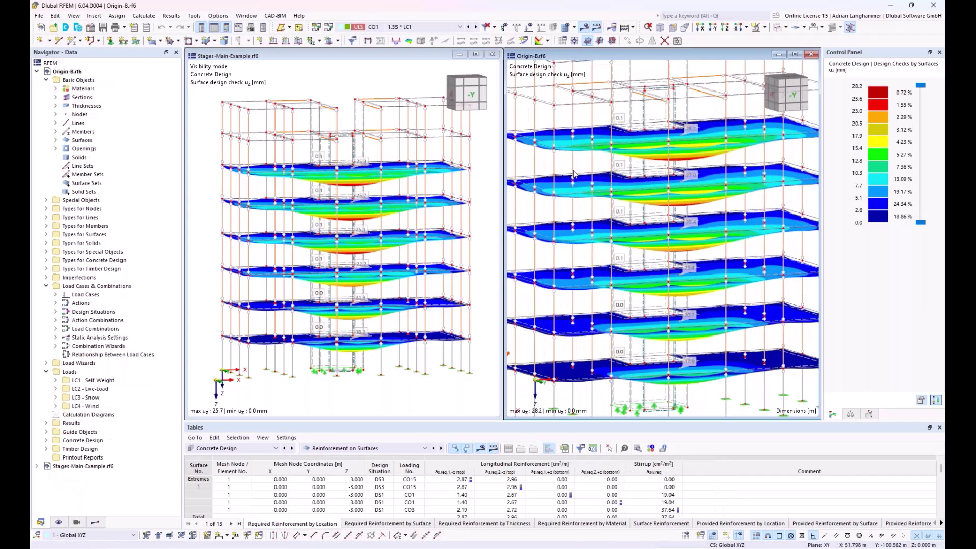
{"action": "scroll", "coordinate": [625, 193], "scroll_direction": "down", "scroll_amount": 1}
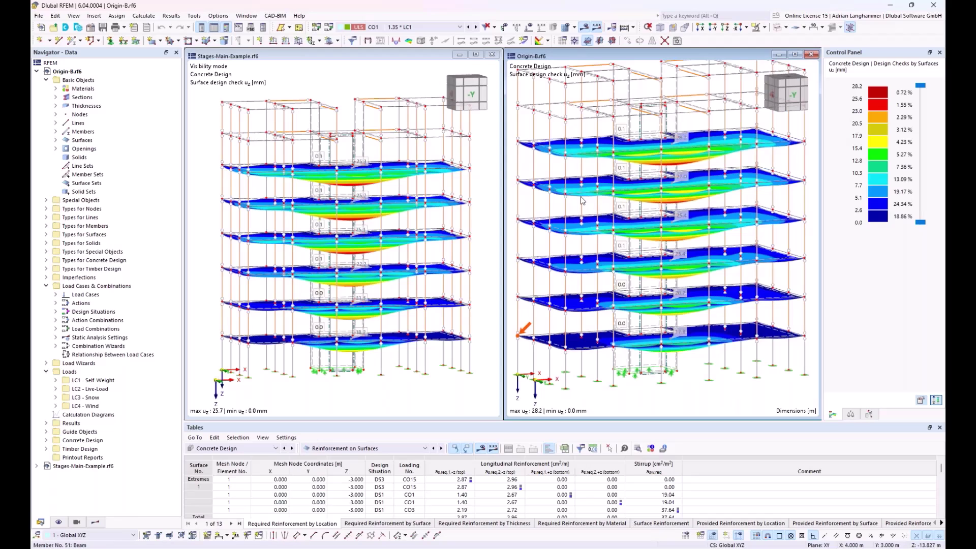
Return to the RFEM window with Origin.rf6 and Stages-Start.rf6, and bring up the model Stages-Stages-Effective-Length-Start.rf6.
{"action": "mouse_move", "coordinate": [235, 547]}
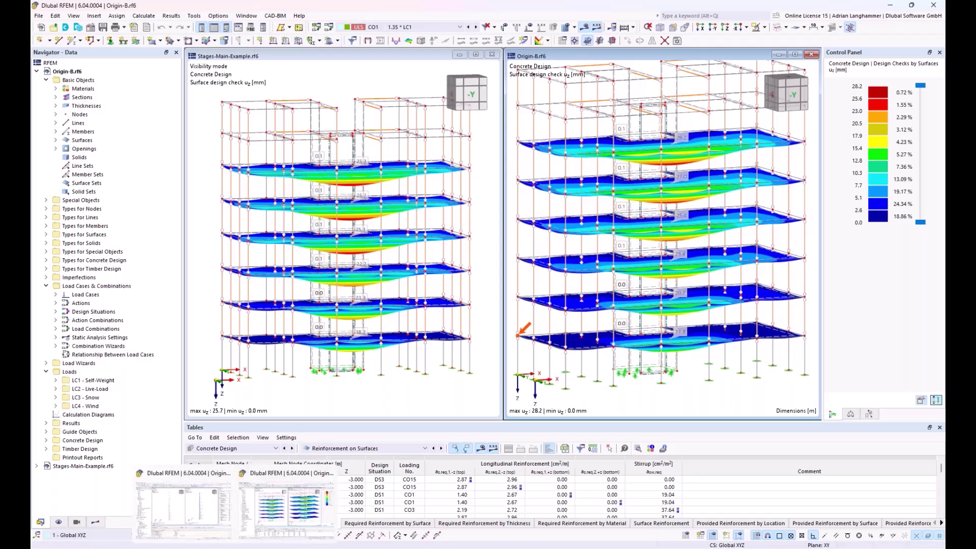
{"action": "left_click", "coordinate": [194, 511]}
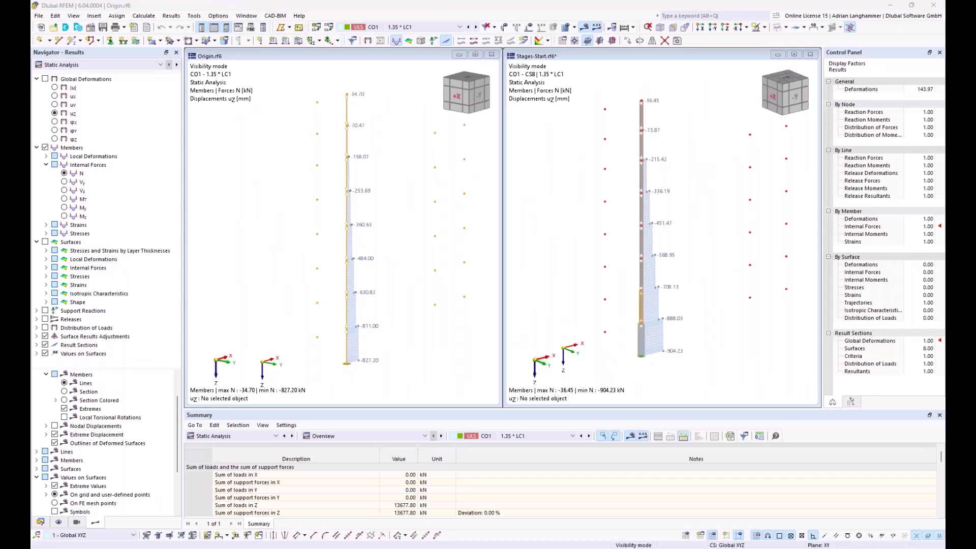
{"action": "left_click_drag", "start_coordinate": [919, 206], "coordinate": [436, 255]}
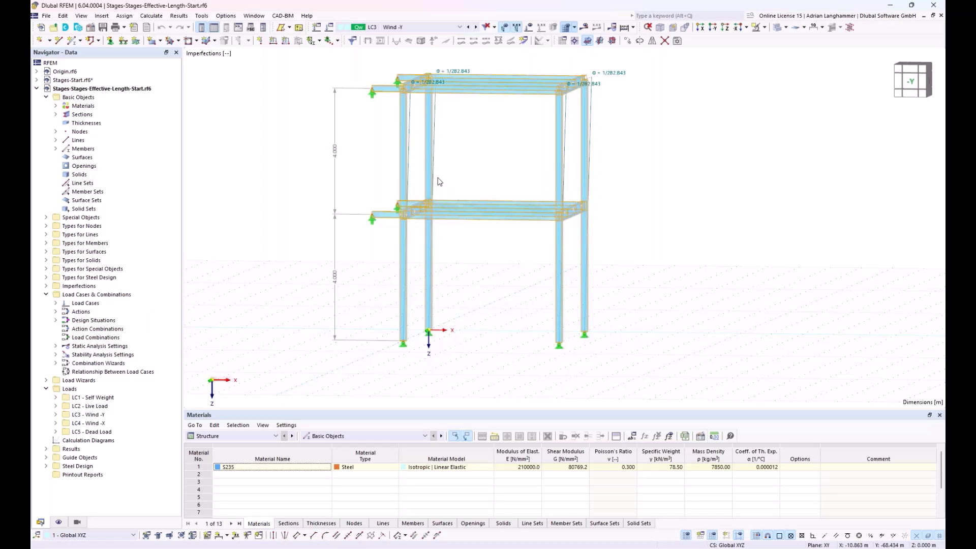
Examine the two-storey steel frame from several angles, including its column bases and the supported short beams at both floor levels.
{"action": "mouse_move", "coordinate": [481, 175]}
{"action": "middle_mouse_down"}
{"action": "mouse_move", "coordinate": [470, 168]}
{"action": "mouse_move", "coordinate": [478, 168]}
{"action": "middle_mouse_up"}
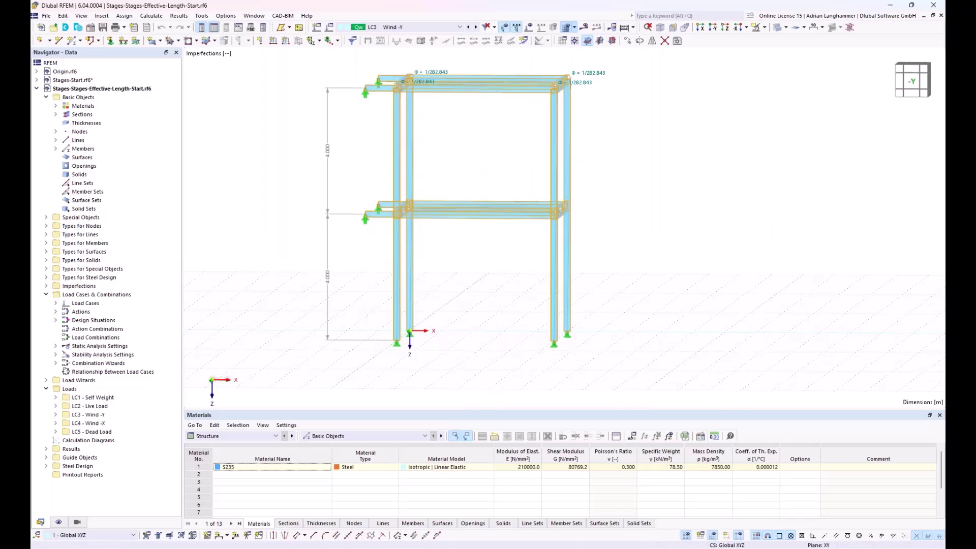
{"action": "middle_click_drag", "start_coordinate": [484, 269], "coordinate": [504, 304], "text": "ctrl"}
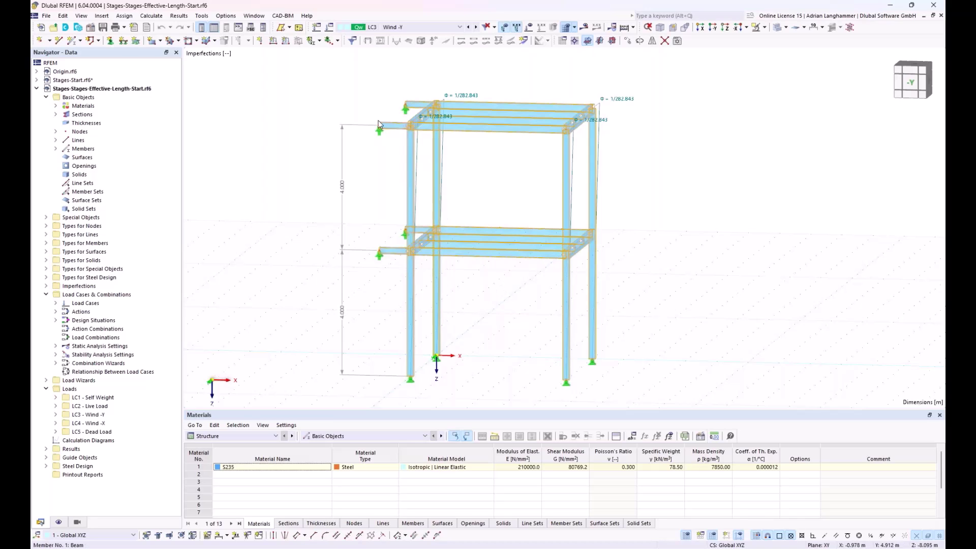
{"action": "middle_click_drag", "start_coordinate": [382, 239], "coordinate": [378, 237], "text": "ctrl"}
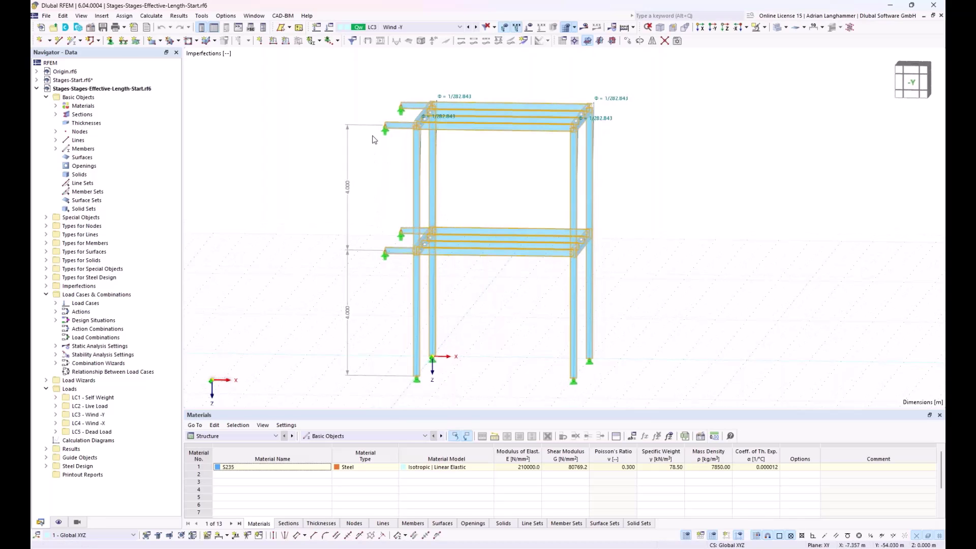
{"action": "middle_click_drag", "start_coordinate": [333, 236], "coordinate": [342, 235], "text": "ctrl"}
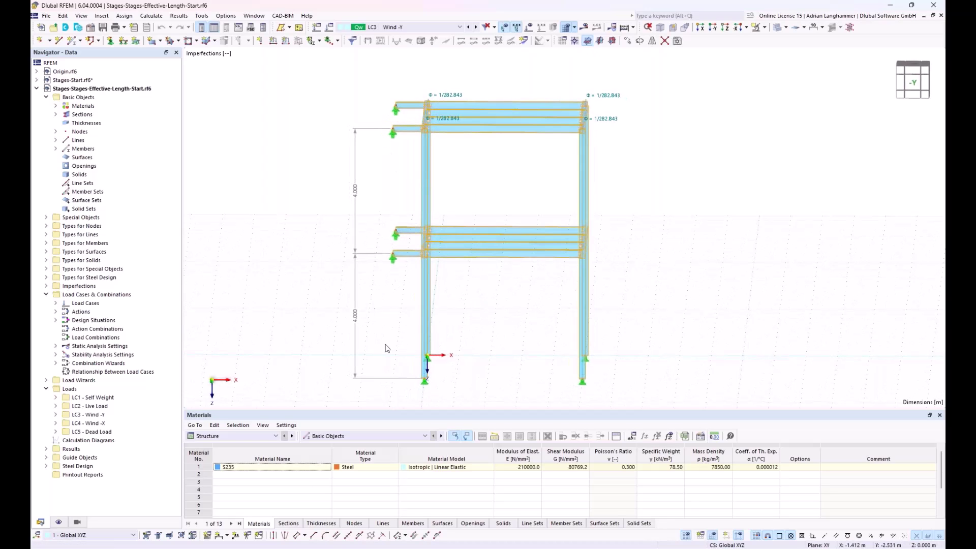
{"action": "scroll", "coordinate": [398, 300], "scroll_direction": "up", "scroll_amount": 5}
{"action": "scroll", "coordinate": [398, 300], "scroll_direction": "down", "scroll_amount": 5}
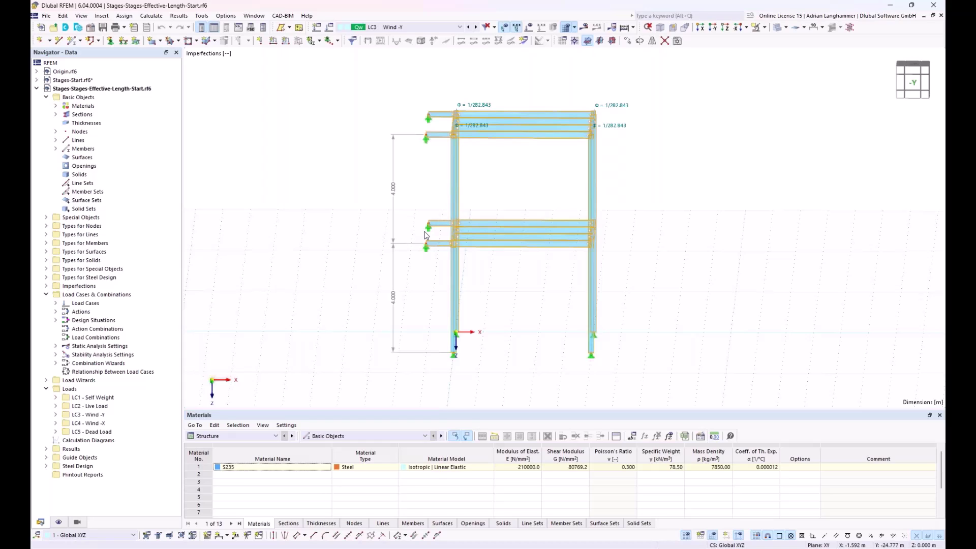
{"action": "left_click", "coordinate": [435, 259]}
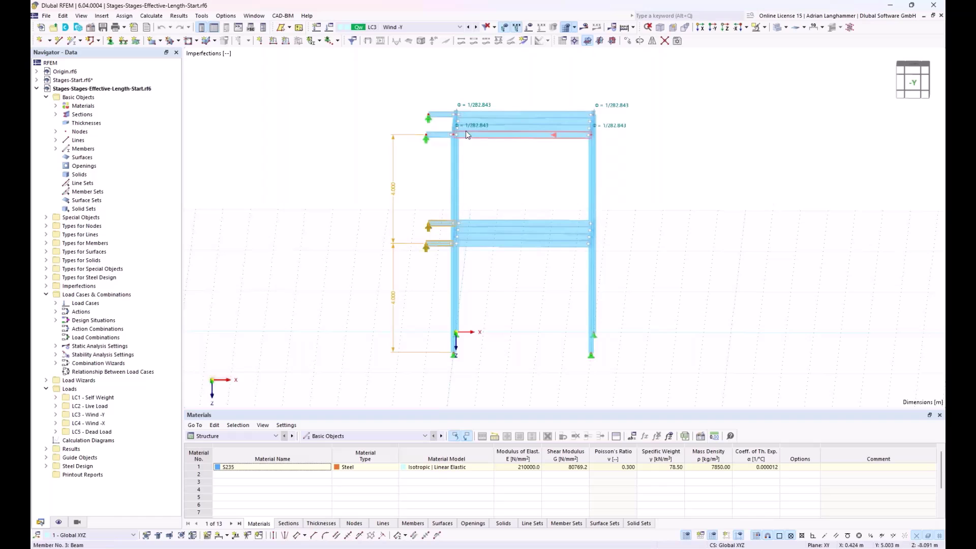
{"action": "middle_click_drag", "start_coordinate": [645, 220], "coordinate": [643, 215], "text": "ctrl"}
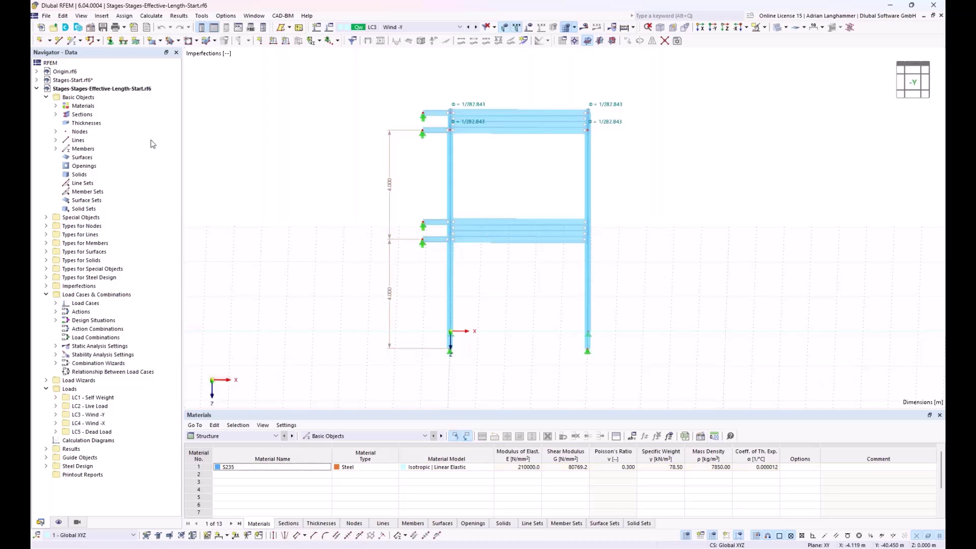
Activate the Construction Stages Analysis (CSA) add-on in the base data of Stages-Stages-Effective-Length-Start.rf6.
{"action": "right_click", "coordinate": [108, 89]}
{"action": "left_click", "coordinate": [124, 93]}
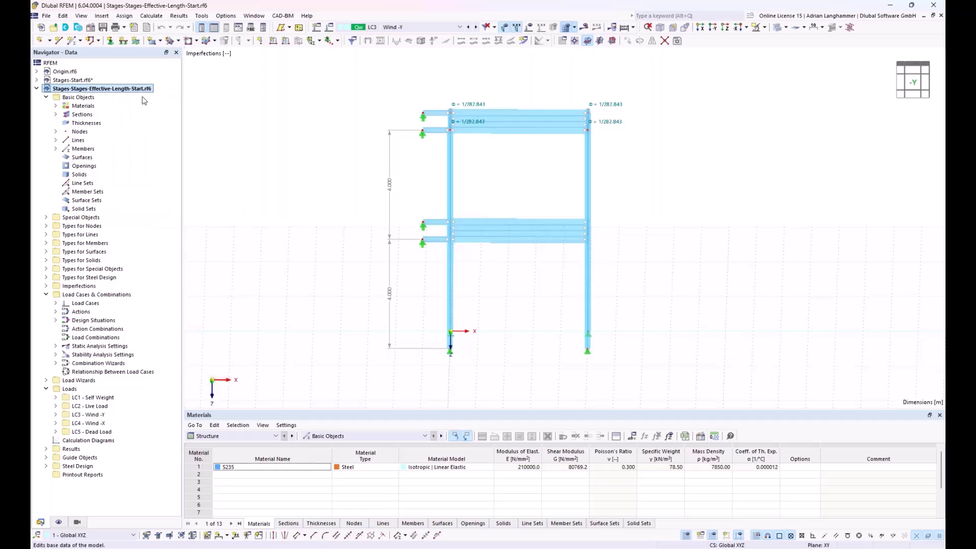
{"action": "left_click", "coordinate": [333, 93]}
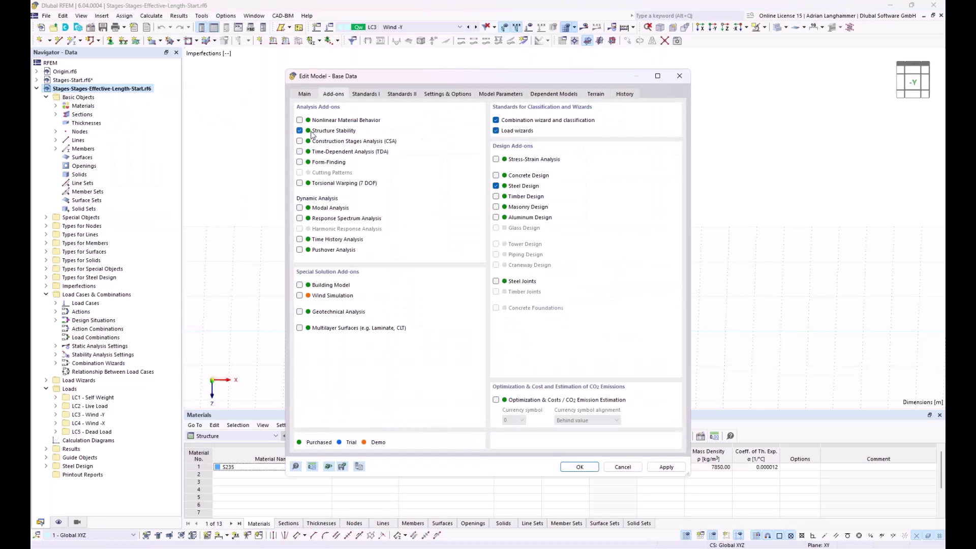
{"action": "left_click", "coordinate": [299, 141]}
{"action": "left_click", "coordinate": [580, 467]}
Create construction stage CS1 with member and nodal support changes enabled, adding all members and all nodal supports.
{"action": "right_click", "coordinate": [64, 294]}
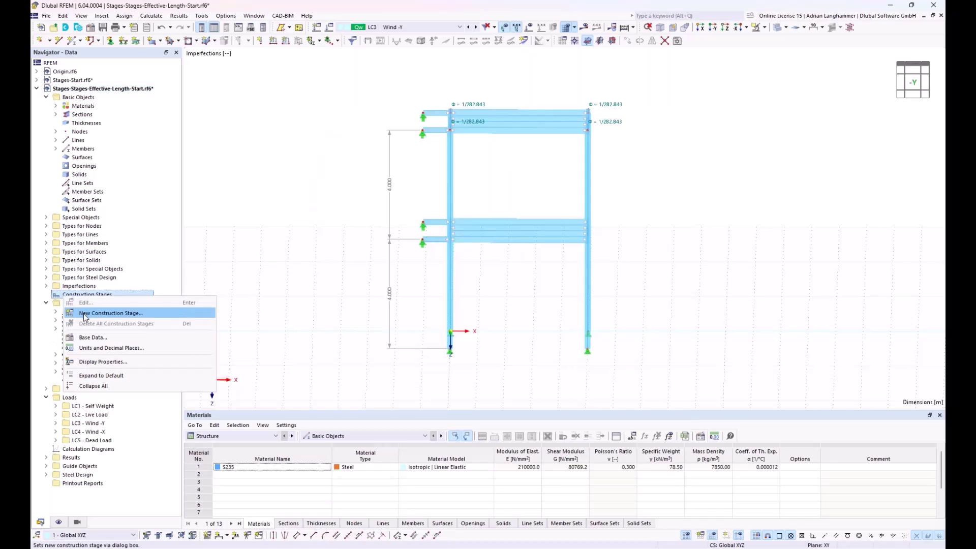
{"action": "left_click", "coordinate": [84, 313]}
{"action": "left_click_drag", "start_coordinate": [323, 106], "coordinate": [367, 324]}
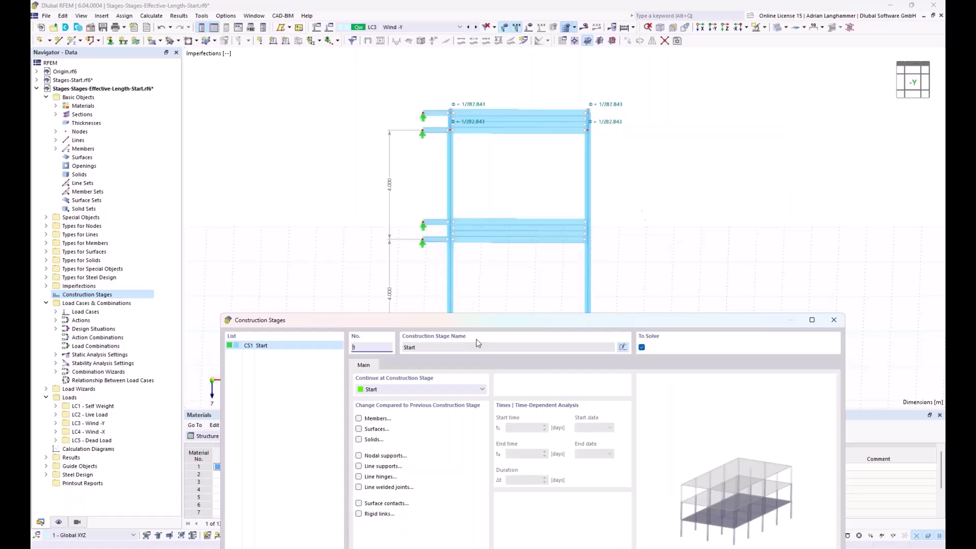
{"action": "left_click", "coordinate": [359, 418]}
{"action": "left_click", "coordinate": [358, 455]}
{"action": "left_click", "coordinate": [393, 368]}
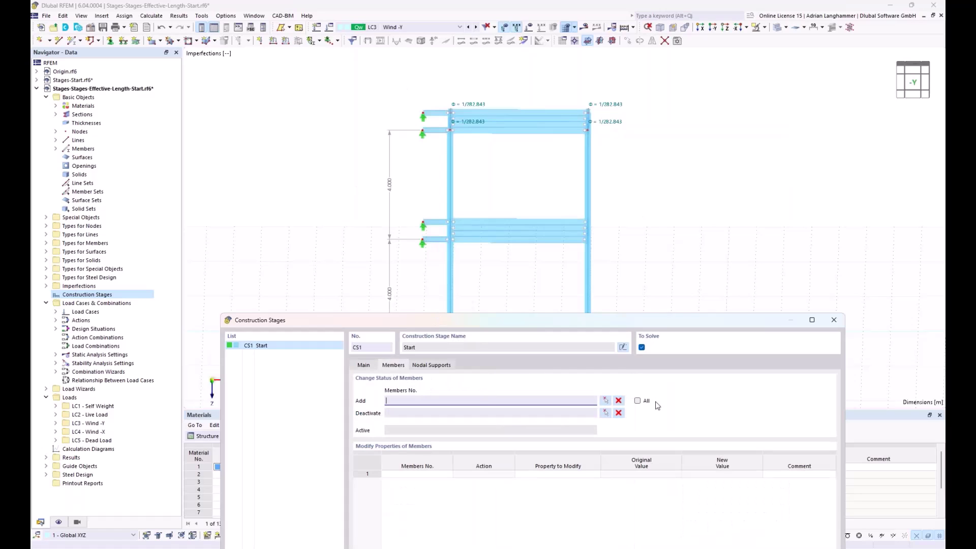
{"action": "left_click", "coordinate": [637, 400]}
{"action": "left_click", "coordinate": [440, 367]}
{"action": "left_click", "coordinate": [638, 400]}
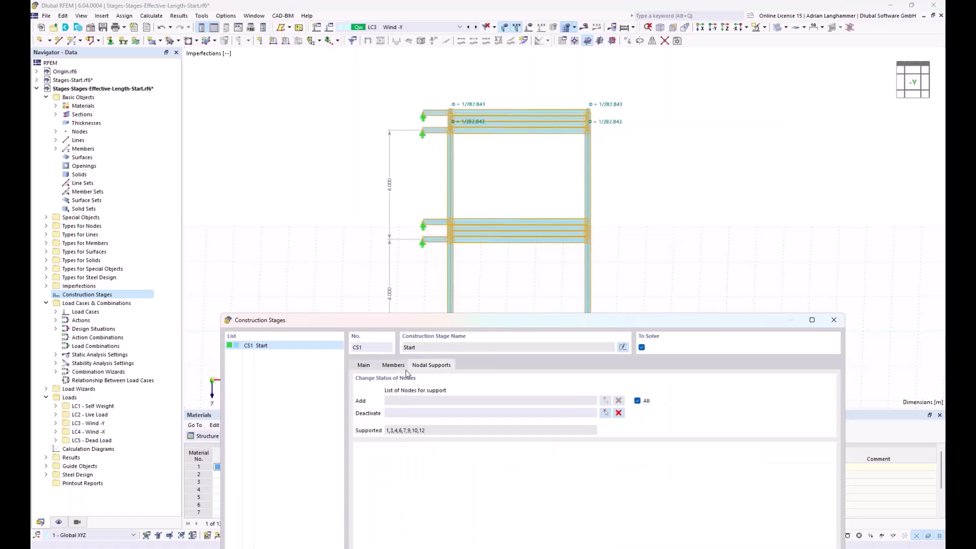
Add construction stage CS2 following CS1 and deactivate the two short side beams at the lower floor level, members 13 and 20.
{"action": "left_click_drag", "start_coordinate": [385, 320], "coordinate": [439, 234]}
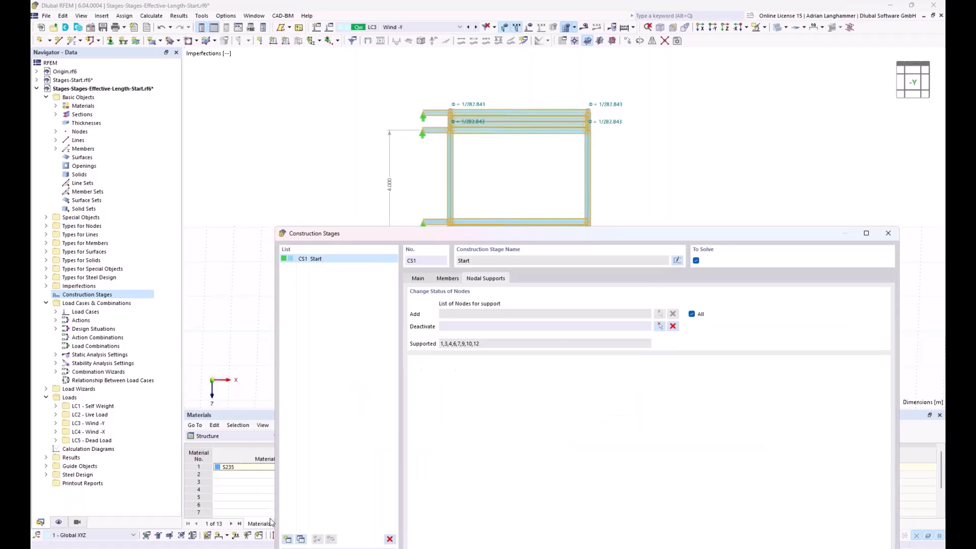
{"action": "left_click", "coordinate": [287, 539]}
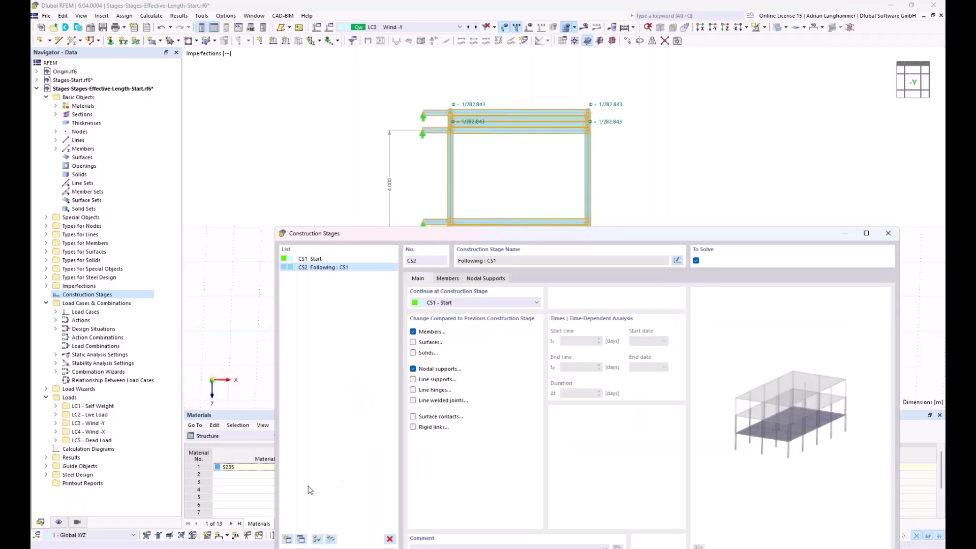
{"action": "left_click", "coordinate": [447, 279]}
{"action": "left_click_drag", "start_coordinate": [516, 234], "coordinate": [514, 333]}
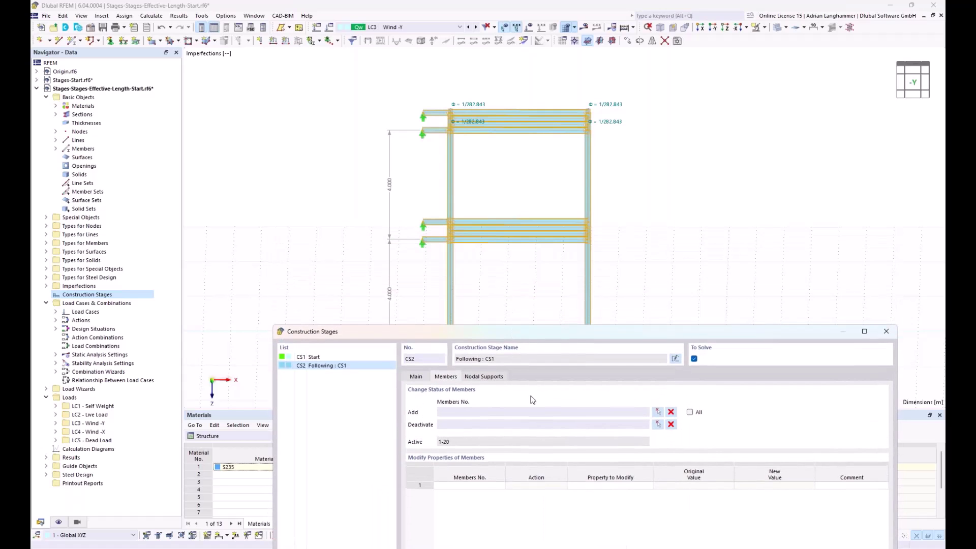
{"action": "left_click", "coordinate": [657, 424]}
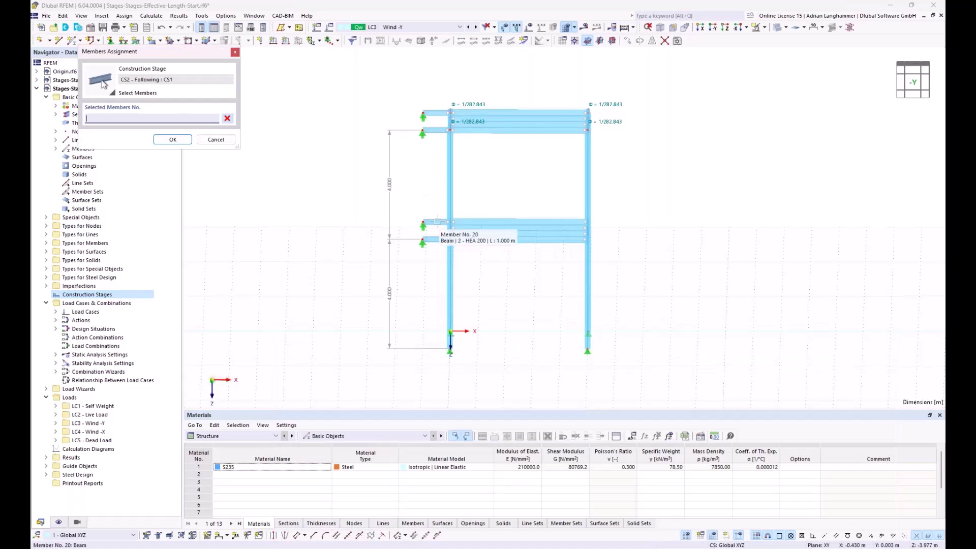
{"action": "left_click_drag", "start_coordinate": [433, 261], "coordinate": [401, 205]}
{"action": "left_click", "coordinate": [173, 139]}
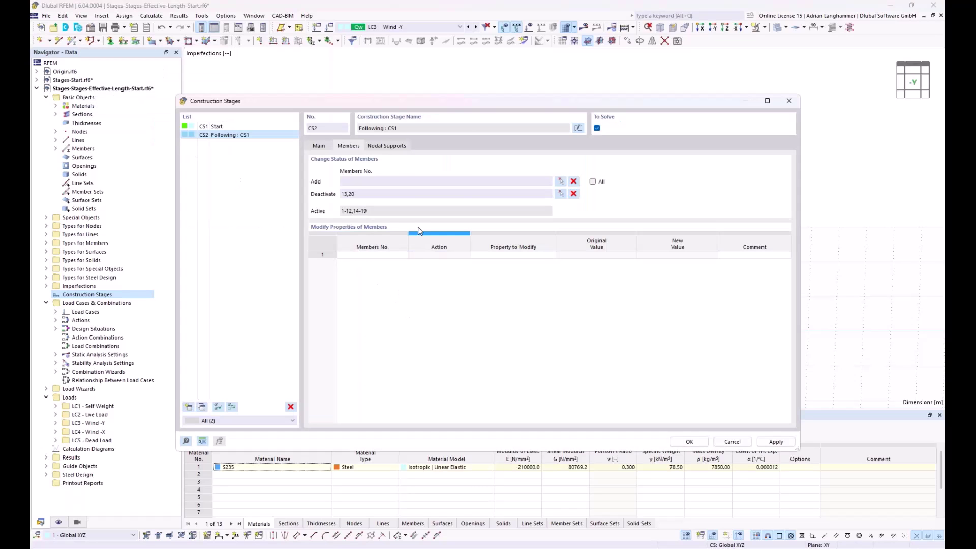
{"action": "left_click", "coordinate": [688, 442]}
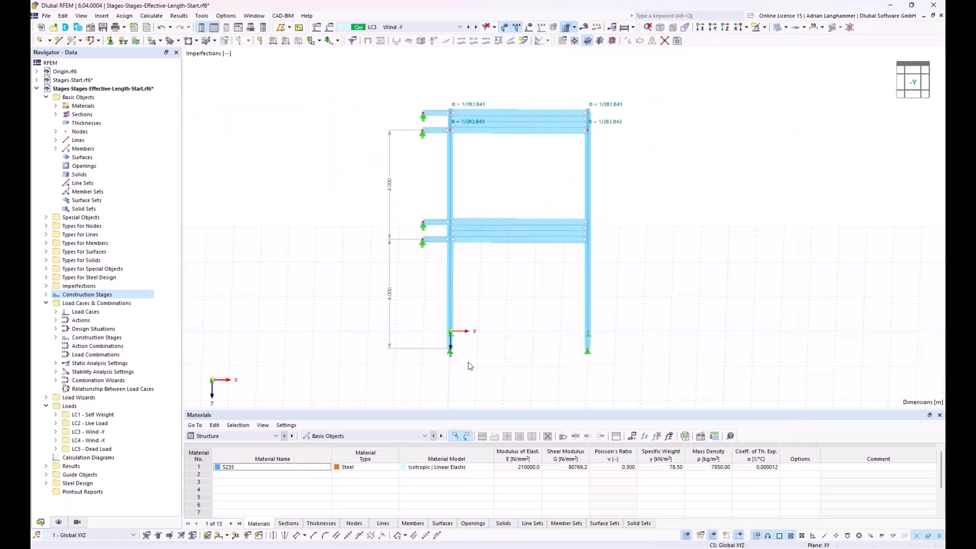
Rename construction stage CS1 as "orignal" and CS2 as "construction" in the load cases and combinations settings.
{"action": "left_click", "coordinate": [419, 29]}
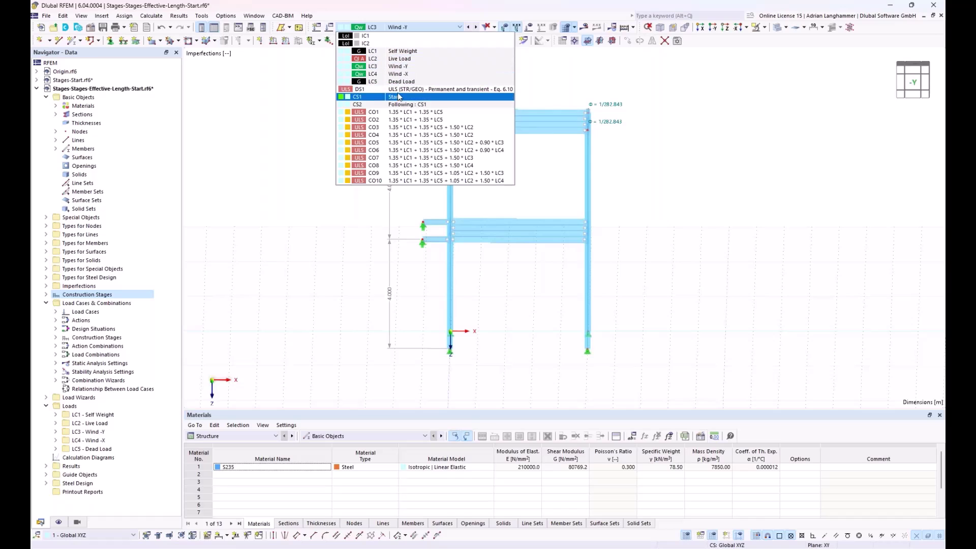
{"action": "left_click", "coordinate": [411, 67]}
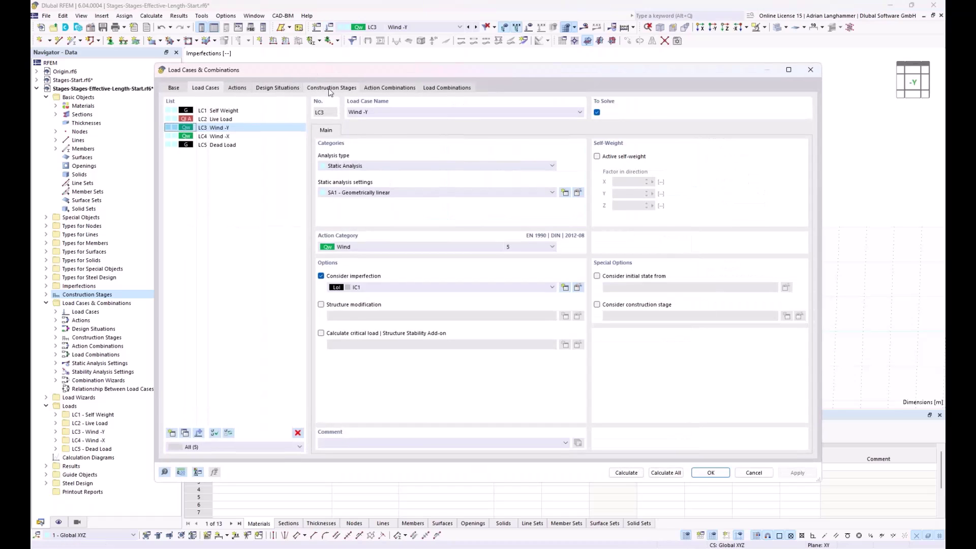
{"action": "left_click", "coordinate": [331, 88]}
{"action": "left_click_drag", "start_coordinate": [336, 69], "coordinate": [347, 66]}
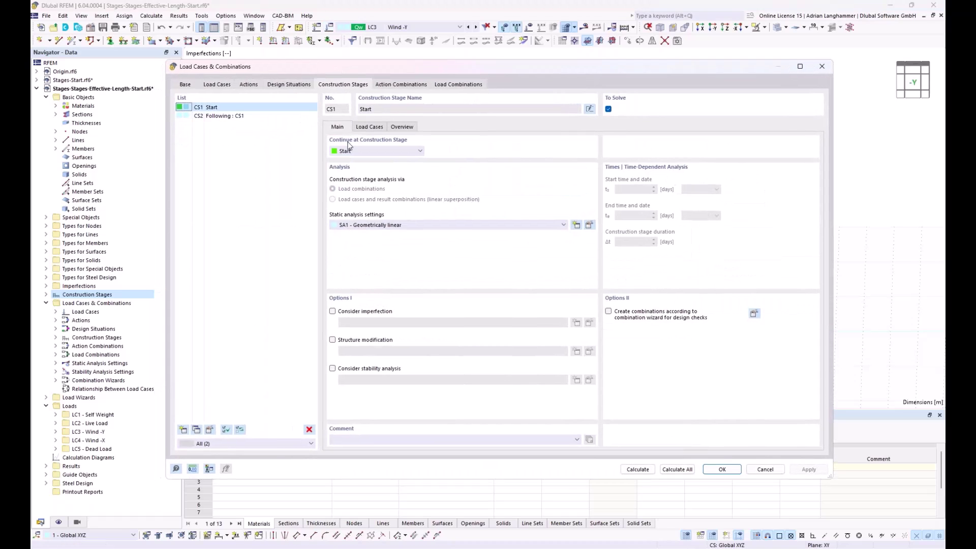
{"action": "left_click", "coordinate": [589, 109]}
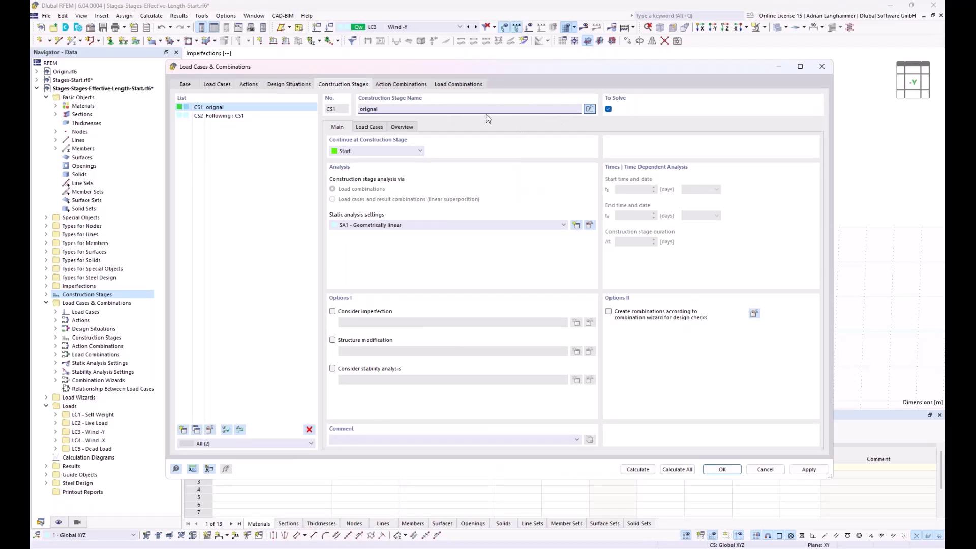
{"action": "left_click", "coordinate": [260, 116]}
{"action": "left_click", "coordinate": [589, 109]}
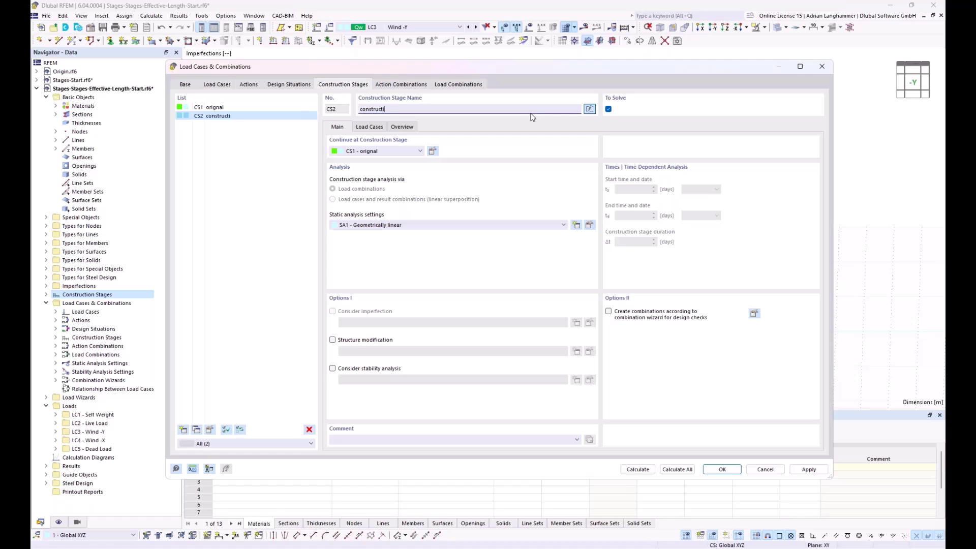
Assign all load cases, LC1 through LC5, to construction stage CS1.
{"action": "left_click", "coordinate": [244, 108]}
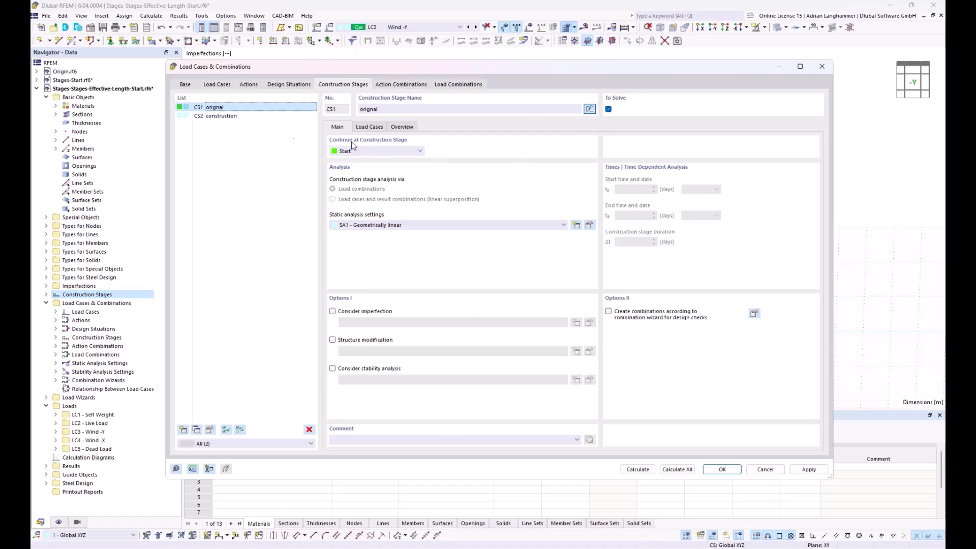
{"action": "left_click", "coordinate": [363, 127]}
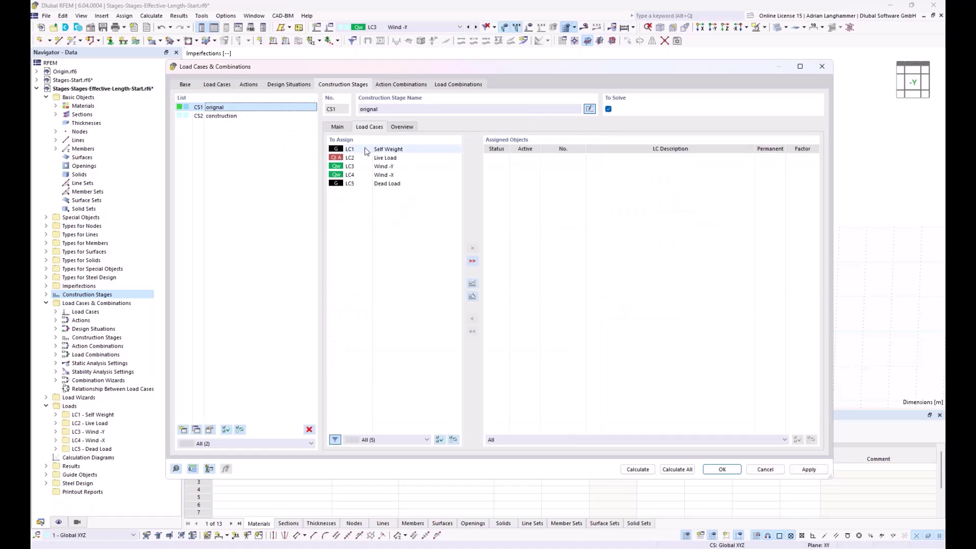
{"action": "left_click", "coordinate": [359, 149]}
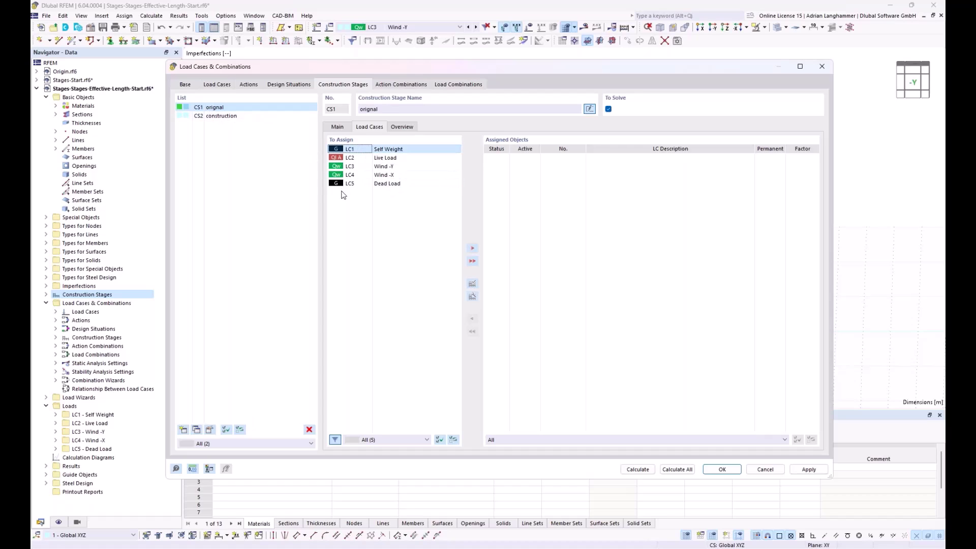
{"action": "left_click", "coordinate": [385, 184], "text": "shift"}
{"action": "left_click", "coordinate": [472, 251]}
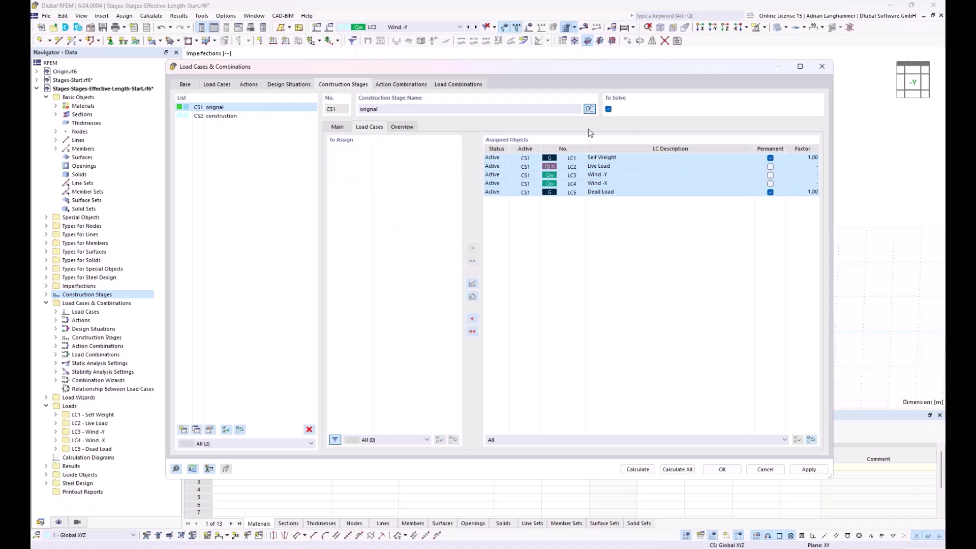
Filter the CS2 assigned load cases to Current CS and assign LC3 Wind -Y and LC4 Wind -X to that stage.
{"action": "left_click", "coordinate": [231, 116]}
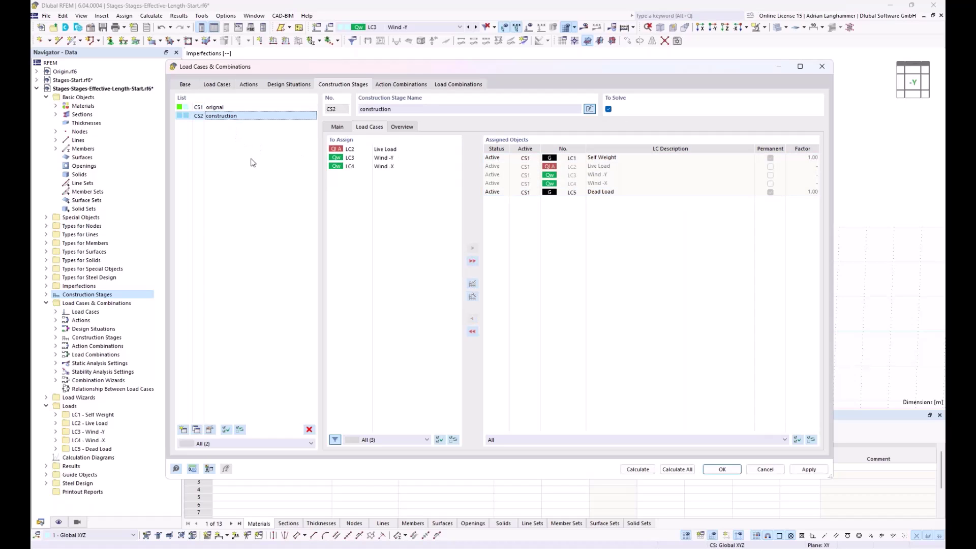
{"action": "left_click", "coordinate": [566, 438]}
{"action": "left_click", "coordinate": [567, 441]}
{"action": "left_click", "coordinate": [568, 441]}
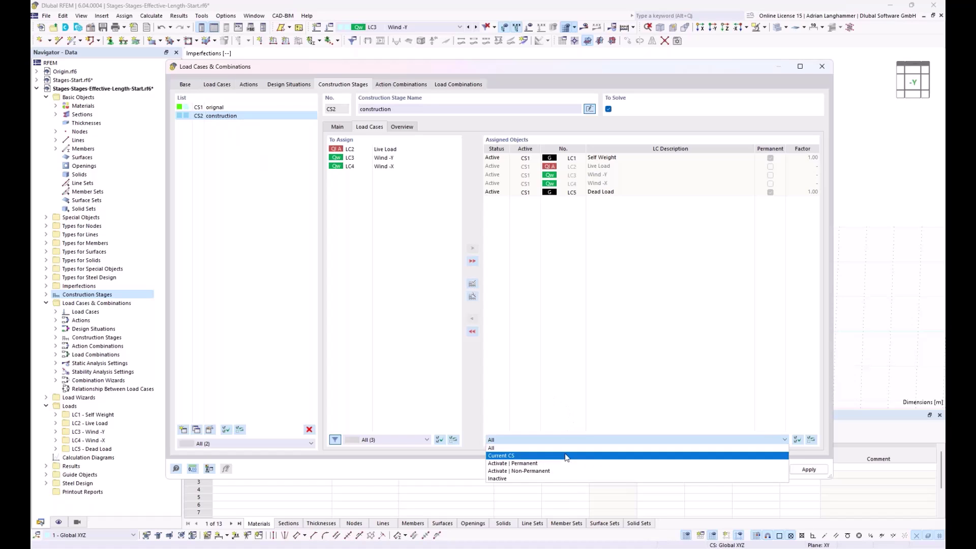
{"action": "left_click", "coordinate": [539, 508]}
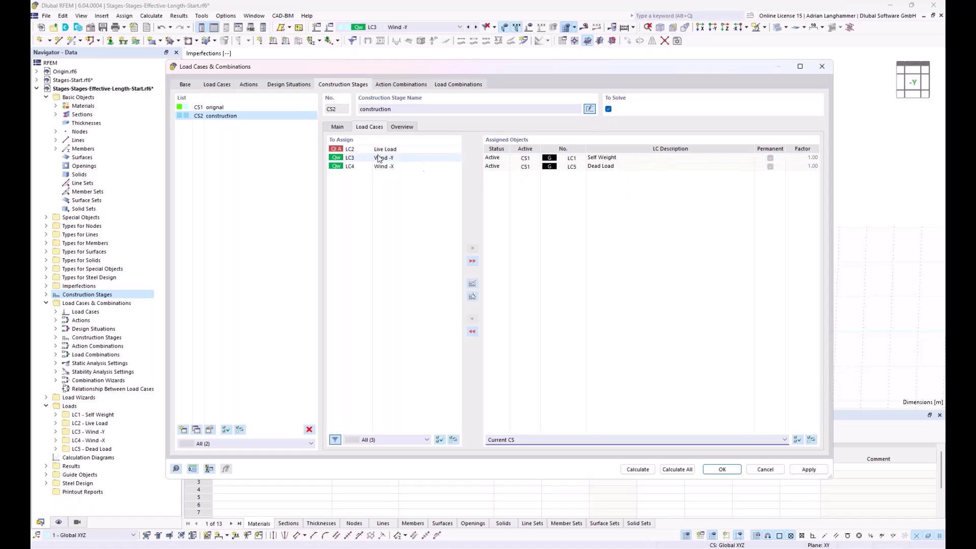
{"action": "left_click", "coordinate": [358, 158]}
{"action": "left_click", "coordinate": [369, 167], "text": "shift"}
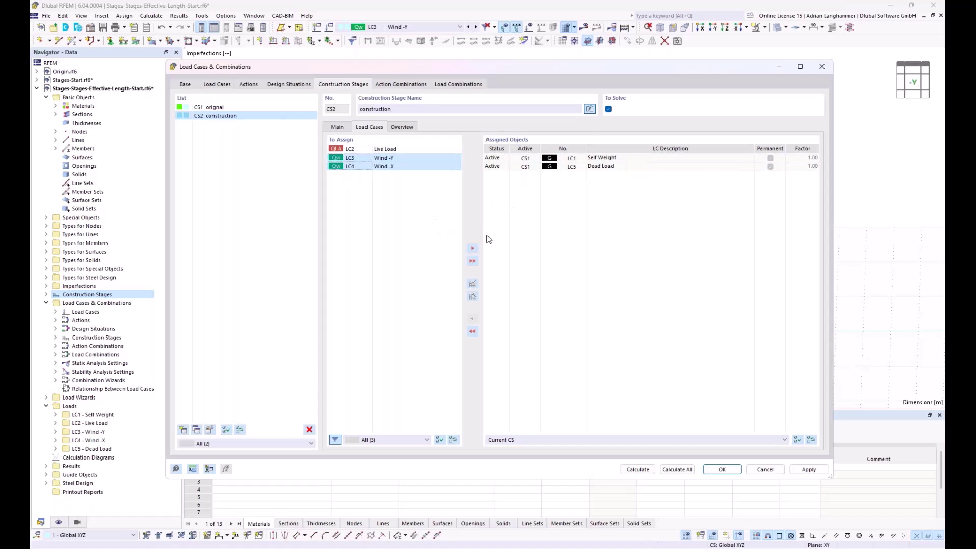
{"action": "left_click", "coordinate": [472, 248]}
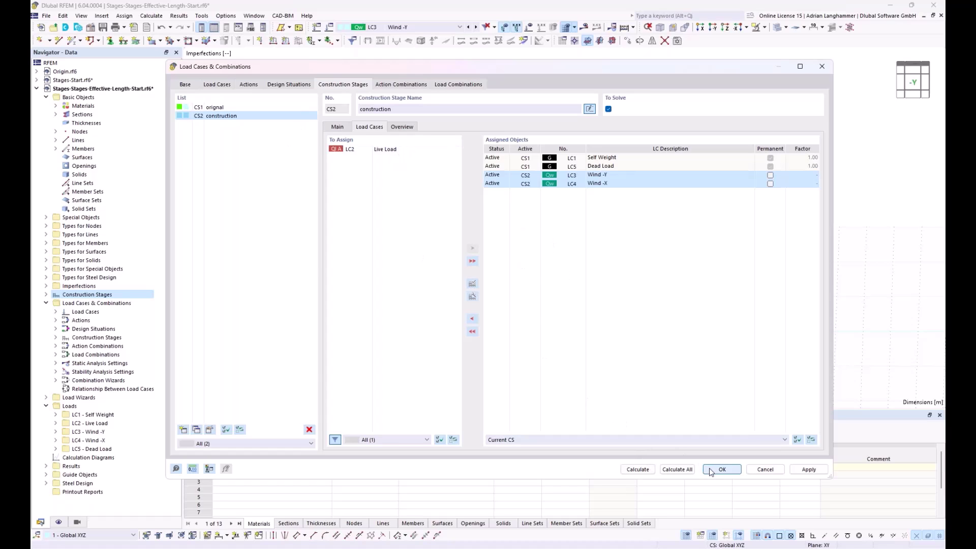
Enable combination wizard combinations for design checks in CS1 and set the second-order load combination wizard to consider construction stages only.
{"action": "left_click", "coordinate": [337, 127]}
{"action": "left_click", "coordinate": [231, 107]}
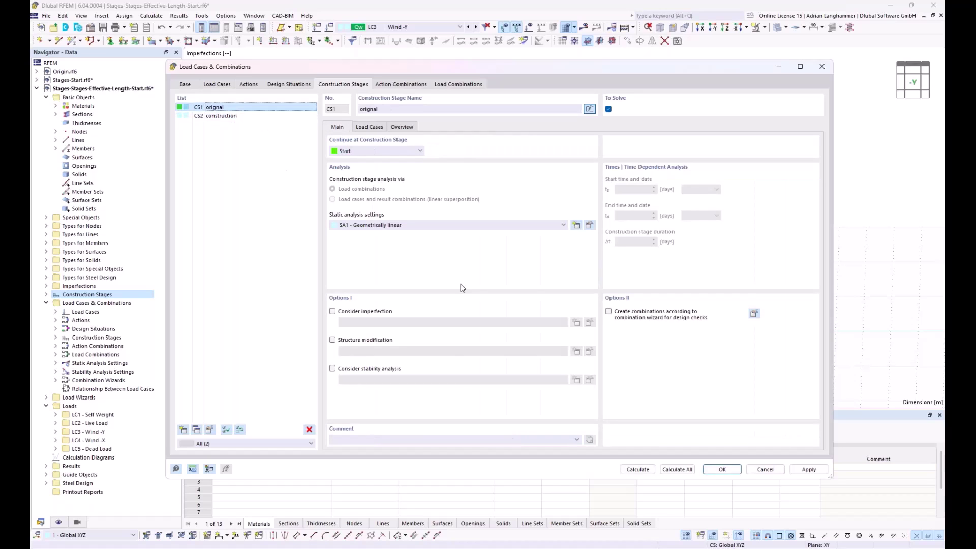
{"action": "left_click", "coordinate": [629, 315]}
{"action": "left_click", "coordinate": [754, 314]}
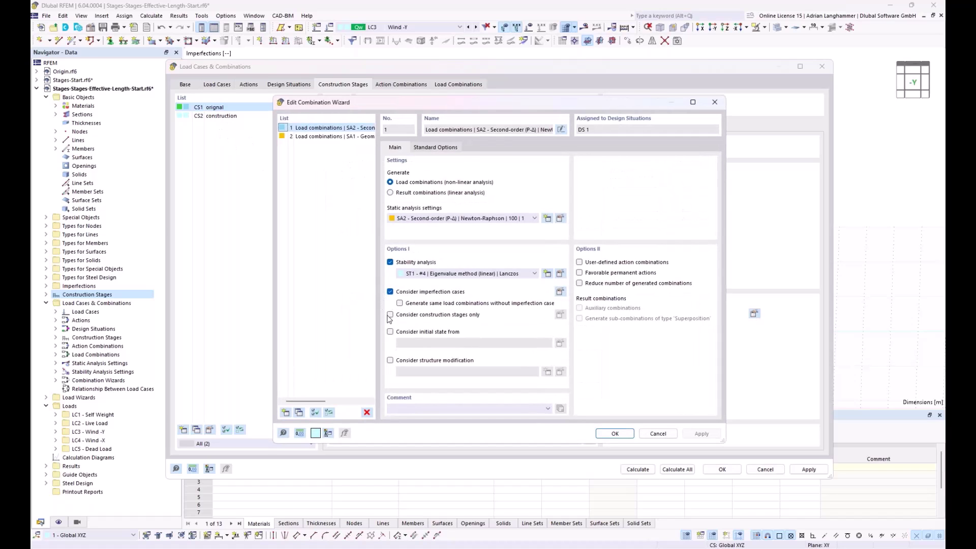
{"action": "left_click", "coordinate": [615, 434]}
Enable combinations according to the combination wizard for design checks in CS2, reviewing the second-order wizard's stability and imperfection settings.
{"action": "left_click", "coordinate": [237, 117]}
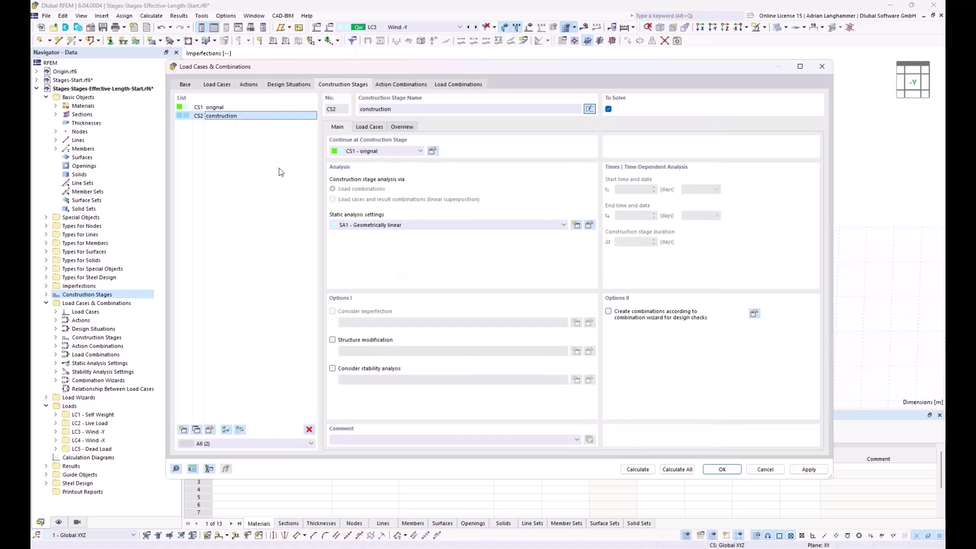
{"action": "left_click", "coordinate": [754, 314]}
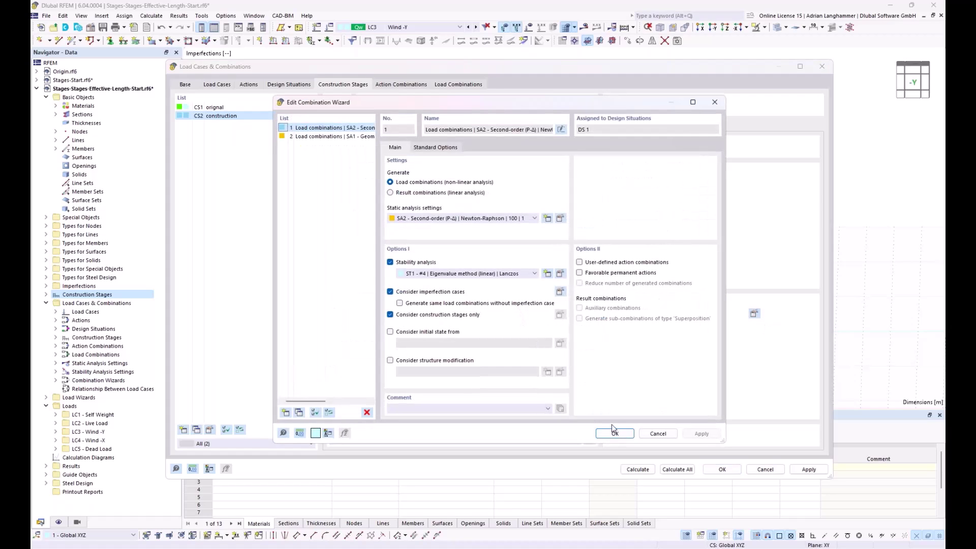
{"action": "left_click_drag", "start_coordinate": [483, 103], "coordinate": [394, 349]}
{"action": "left_click_drag", "start_coordinate": [567, 344], "coordinate": [593, 112]}
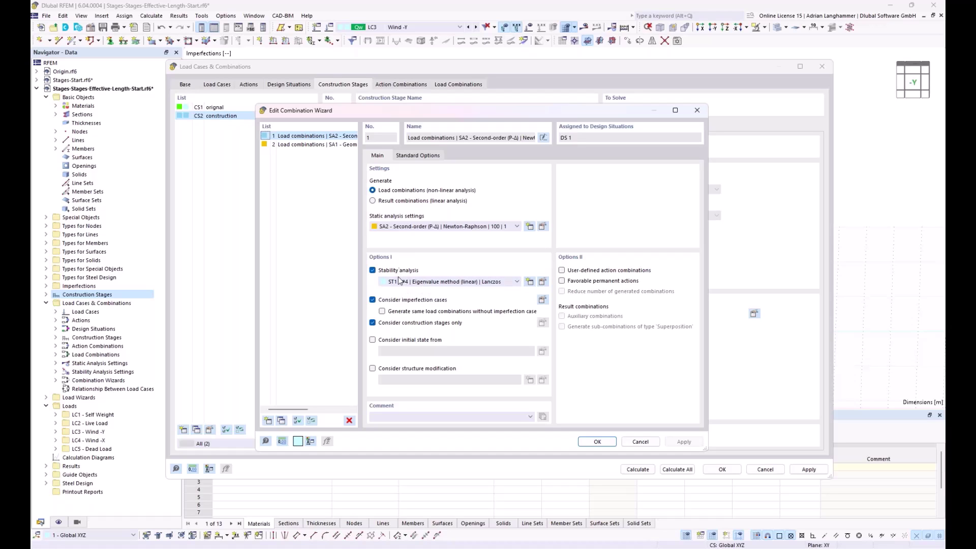
{"action": "left_click", "coordinate": [600, 442]}
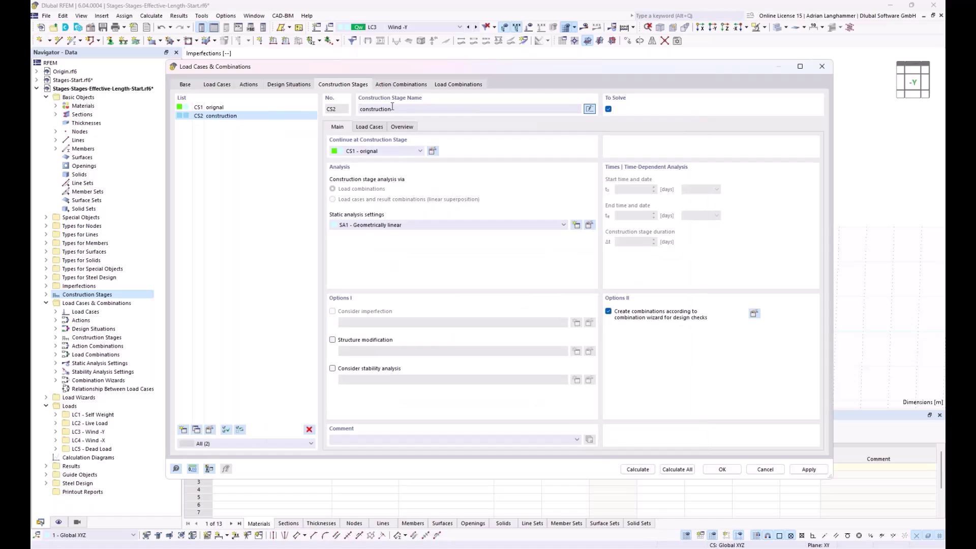
Check which construction stage is assigned to each of the generated action combinations and load combinations.
{"action": "left_click", "coordinate": [399, 85]}
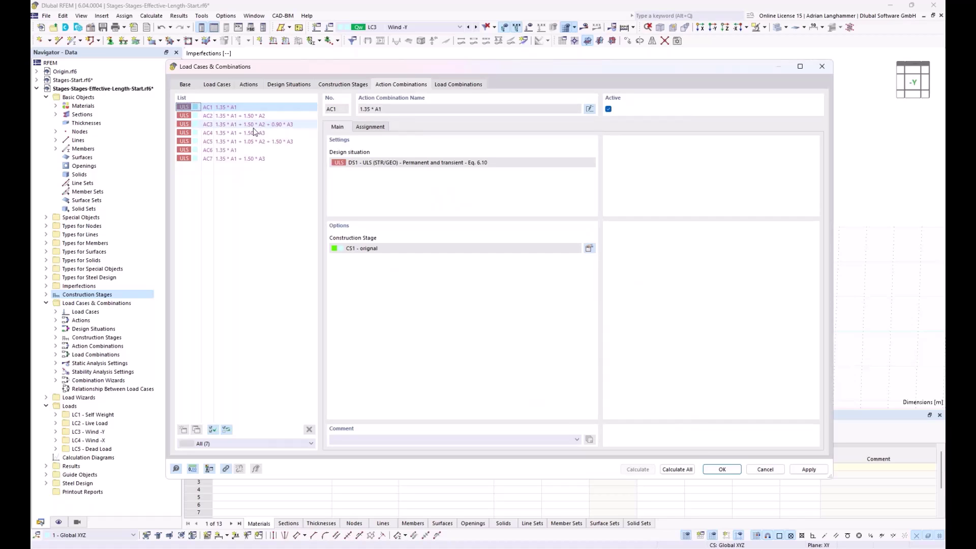
{"action": "left_click", "coordinate": [239, 124]}
{"action": "left_click", "coordinate": [244, 141]}
{"action": "left_click", "coordinate": [249, 158]}
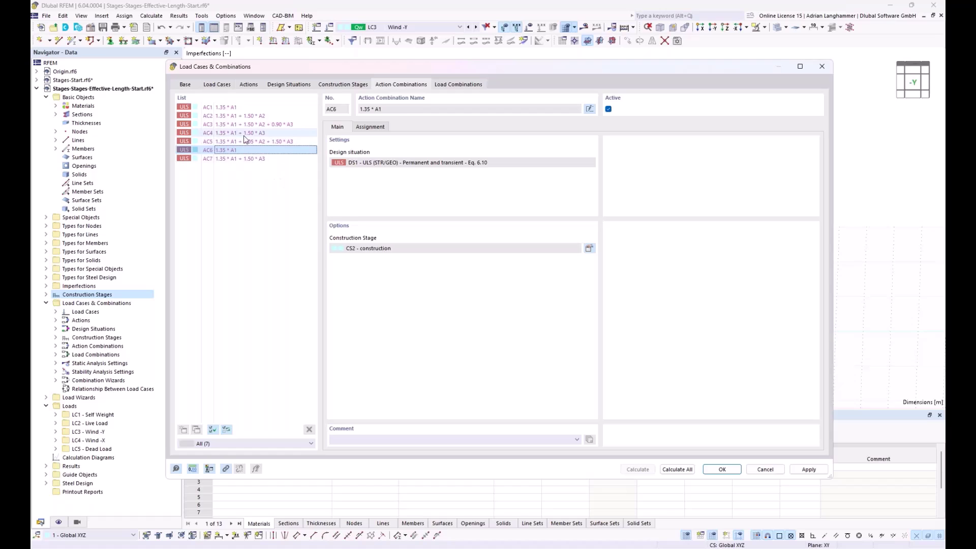
{"action": "left_click", "coordinate": [243, 134]}
{"action": "left_click", "coordinate": [236, 159]}
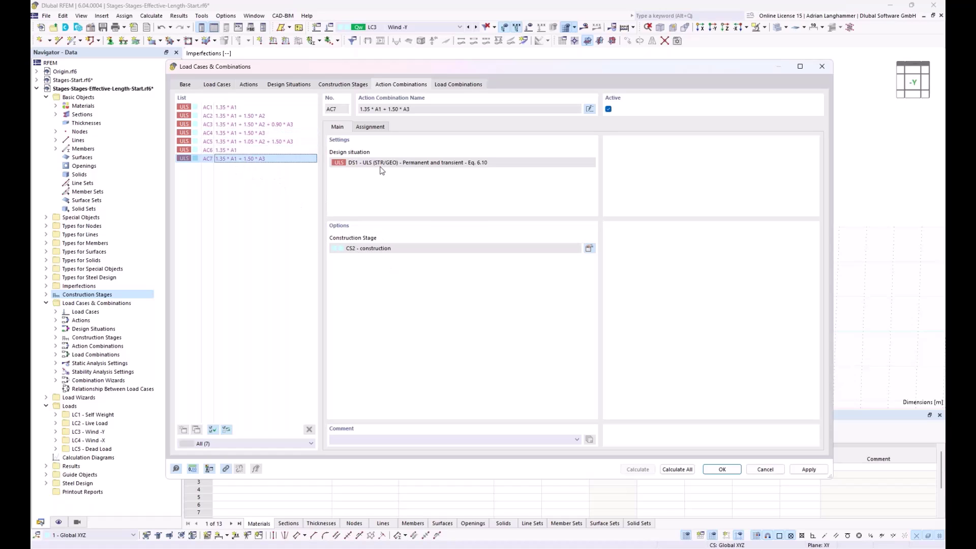
{"action": "left_click", "coordinate": [457, 85]}
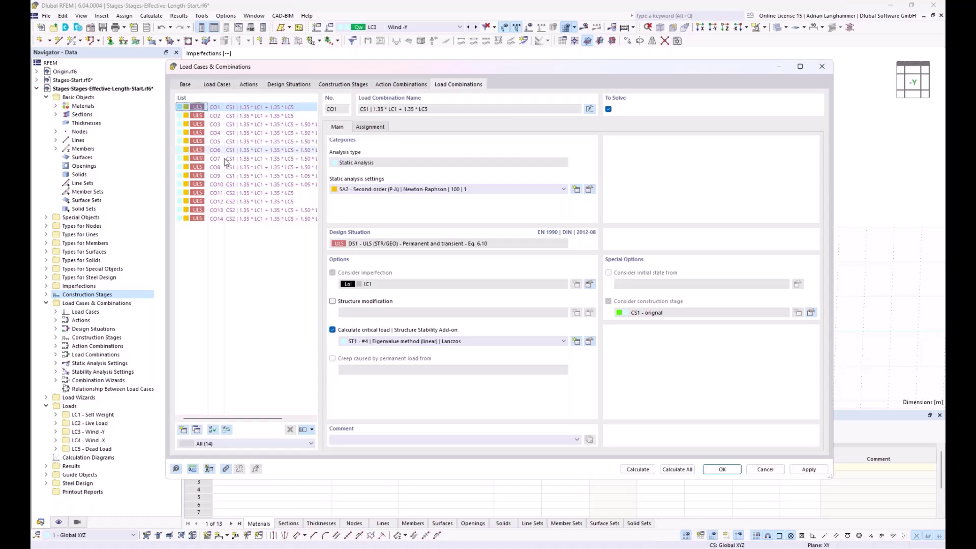
{"action": "left_click", "coordinate": [221, 184]}
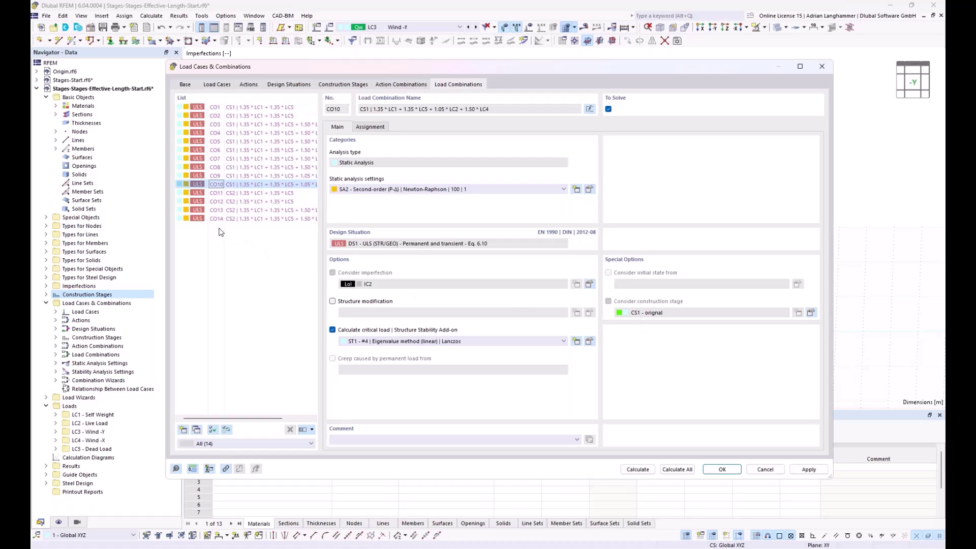
Review the imperfection, initial state and construction stage settings of CO11, CO14, CO9 and CO4, and accept the load cases and combinations.
{"action": "left_click", "coordinate": [276, 193]}
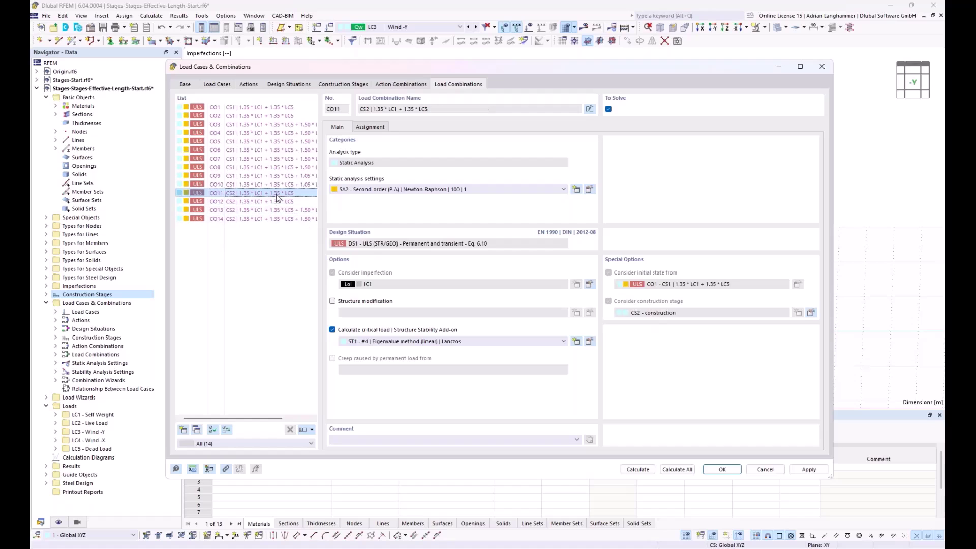
{"action": "left_click", "coordinate": [224, 219]}
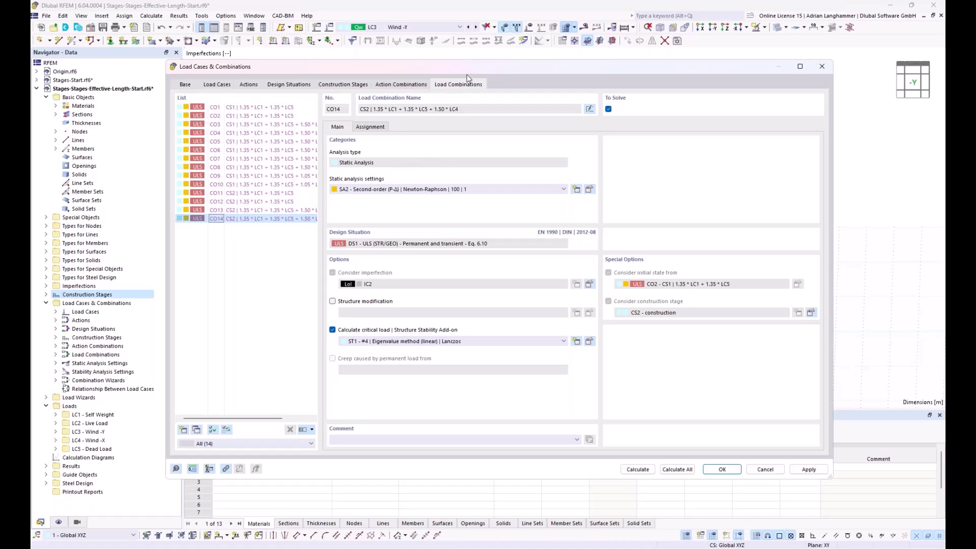
{"action": "left_click_drag", "start_coordinate": [478, 69], "coordinate": [497, 61]}
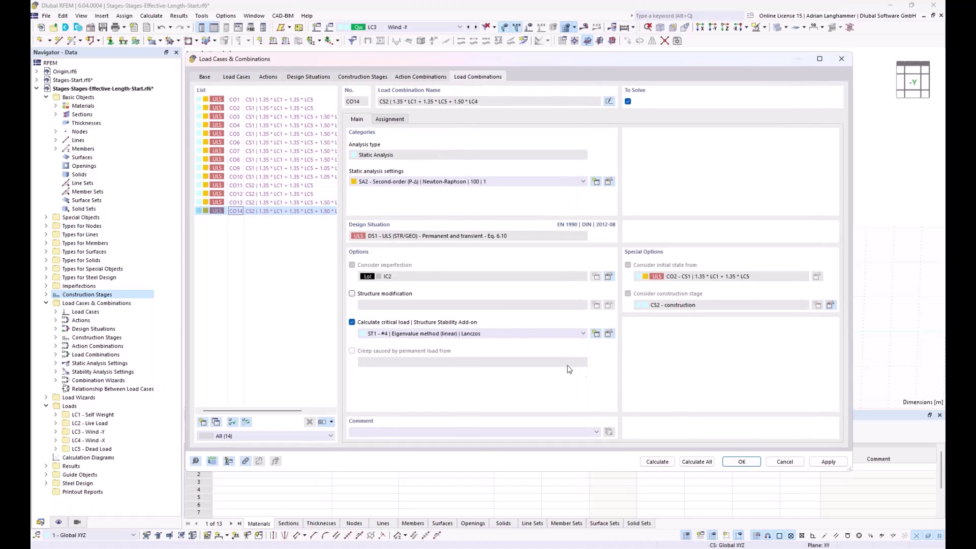
{"action": "left_click", "coordinate": [249, 192]}
{"action": "left_click", "coordinate": [273, 168]}
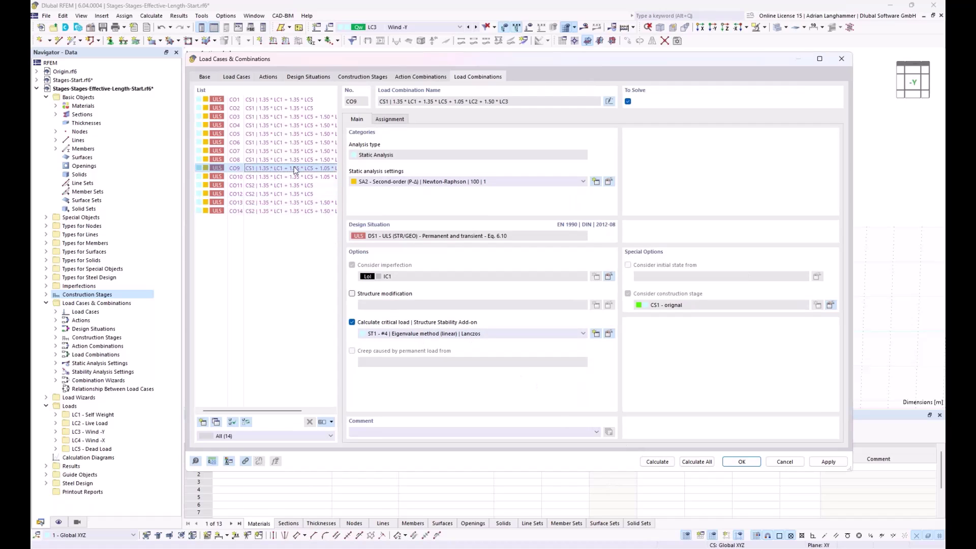
{"action": "left_click", "coordinate": [270, 125]}
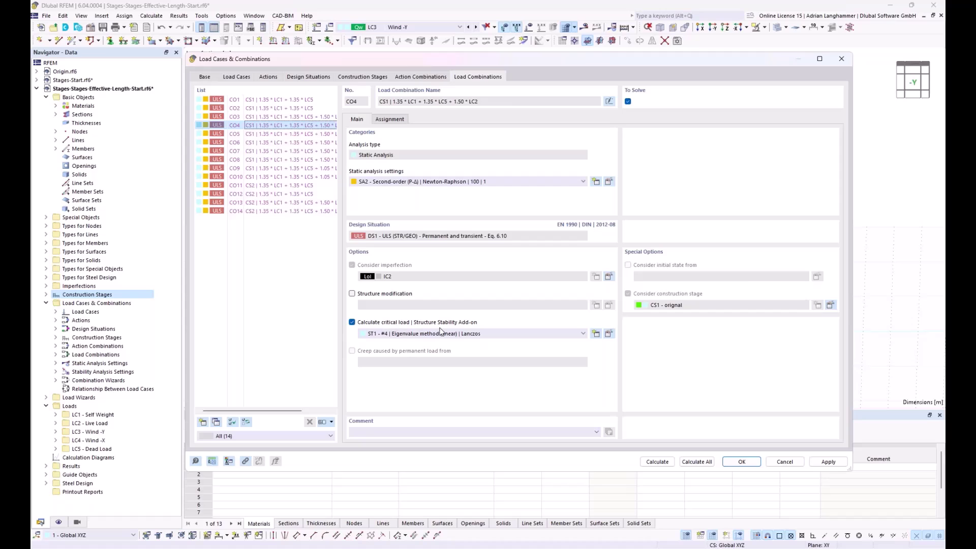
{"action": "left_click", "coordinate": [749, 464]}
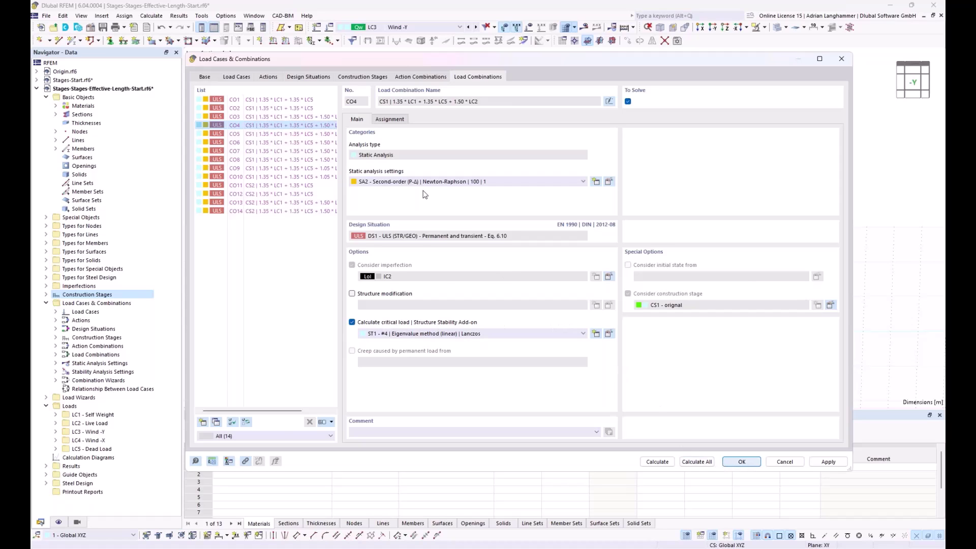
Calculate and display the static analysis results for design situation DS1, ULS (STR/GEO) - Permanent and transient.
{"action": "left_click", "coordinate": [344, 29]}
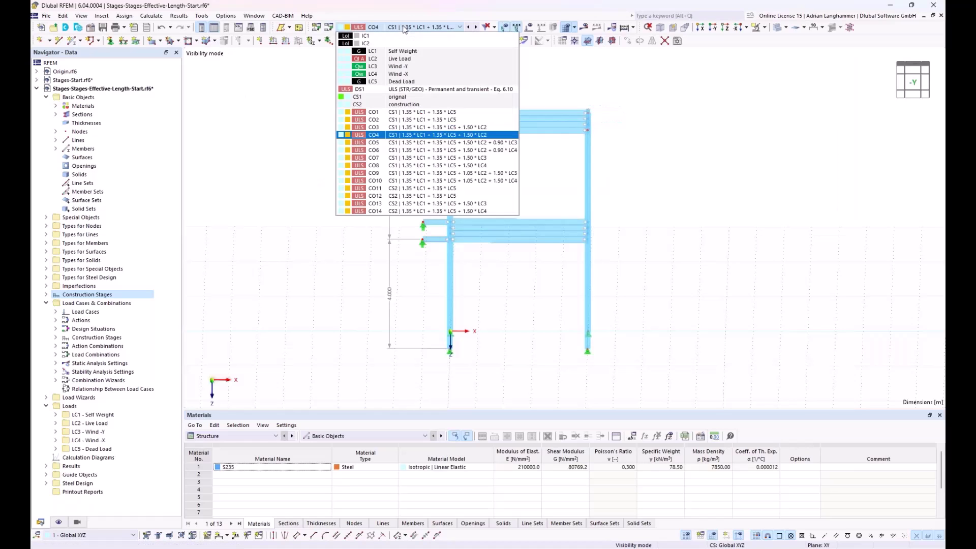
{"action": "left_click", "coordinate": [407, 92]}
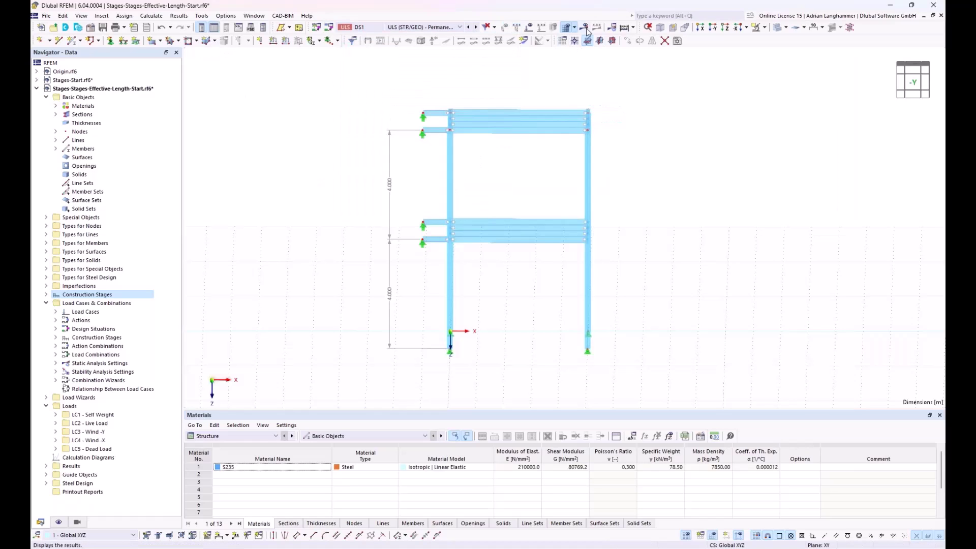
{"action": "left_click", "coordinate": [585, 27]}
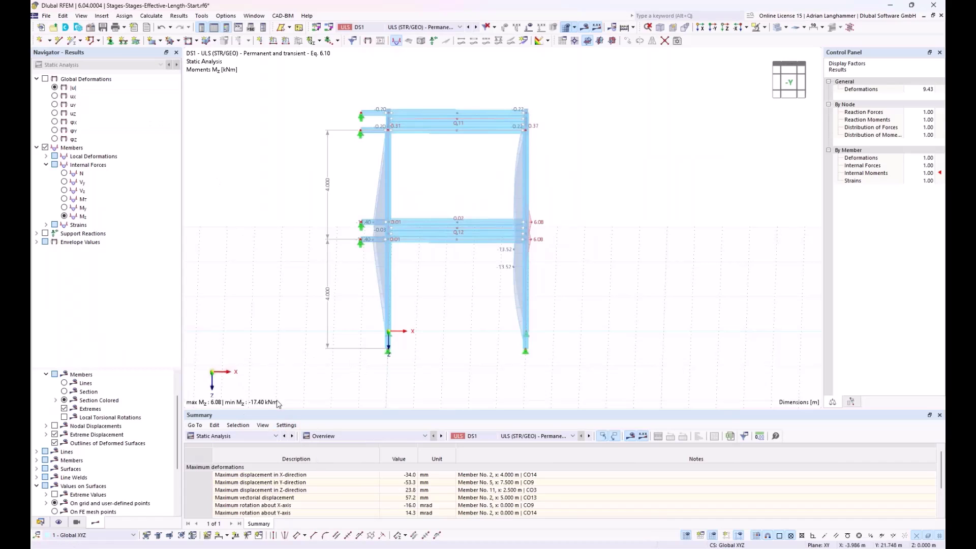
{"action": "left_click", "coordinate": [494, 437]}
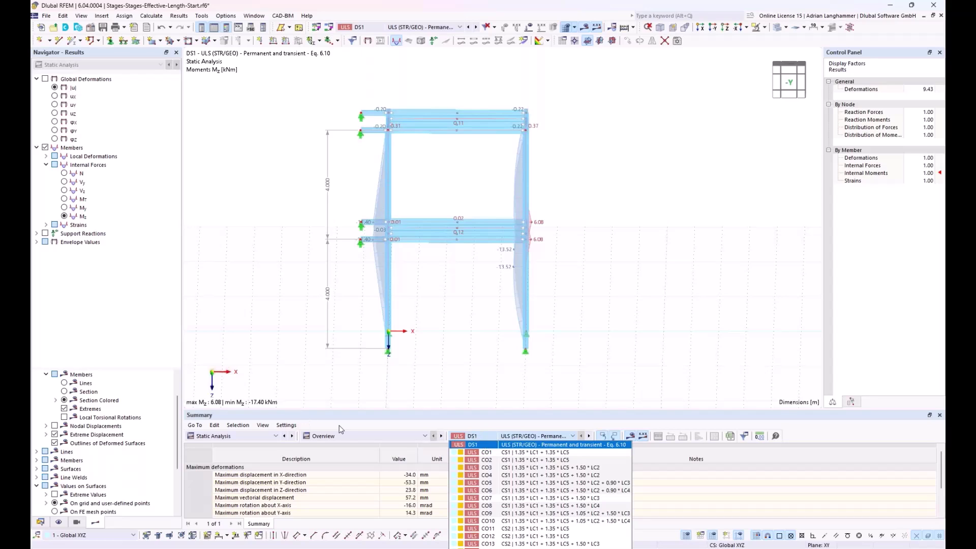
Show the stability analysis critical load factors for load combination CO10 of construction stage CS1.
{"action": "left_click", "coordinate": [231, 437]}
{"action": "left_click", "coordinate": [231, 436]}
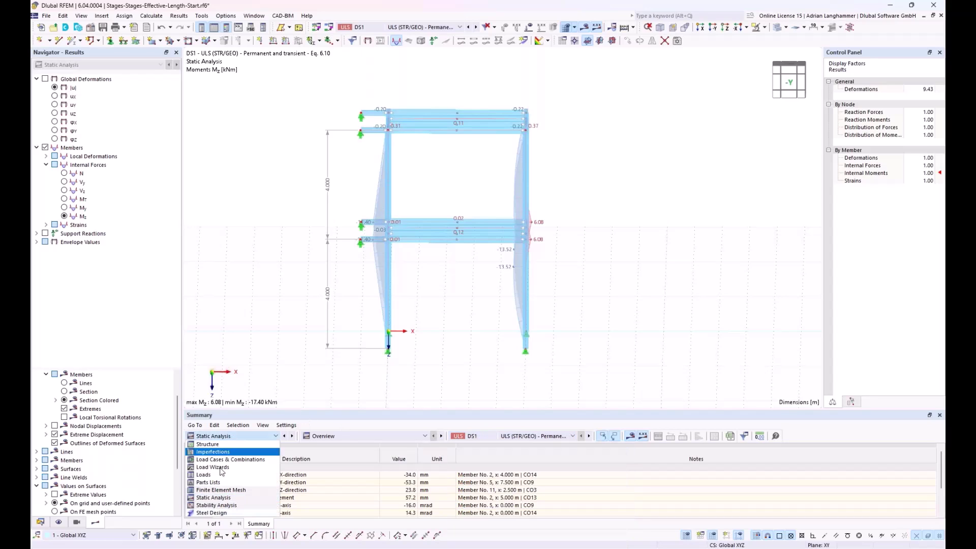
{"action": "left_click", "coordinate": [210, 509]}
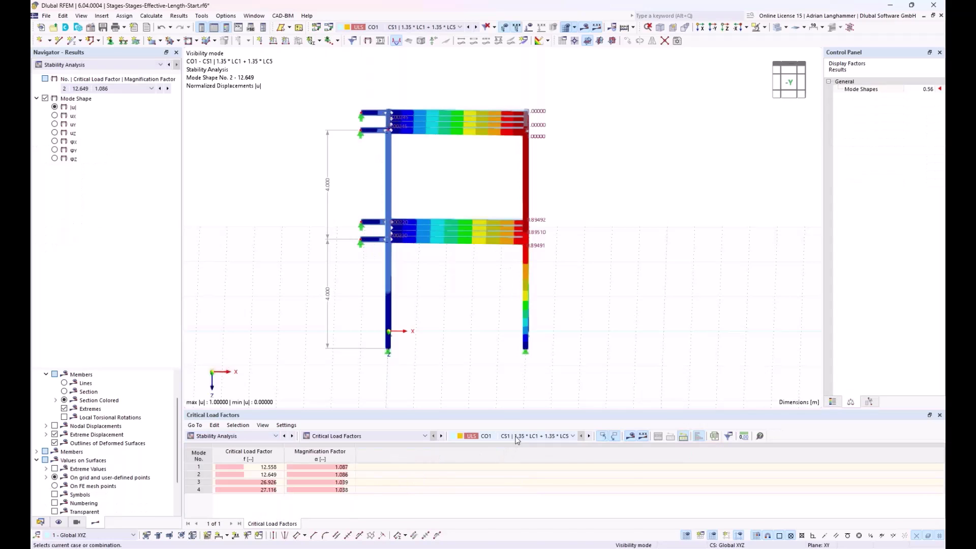
{"action": "left_click", "coordinate": [516, 438]}
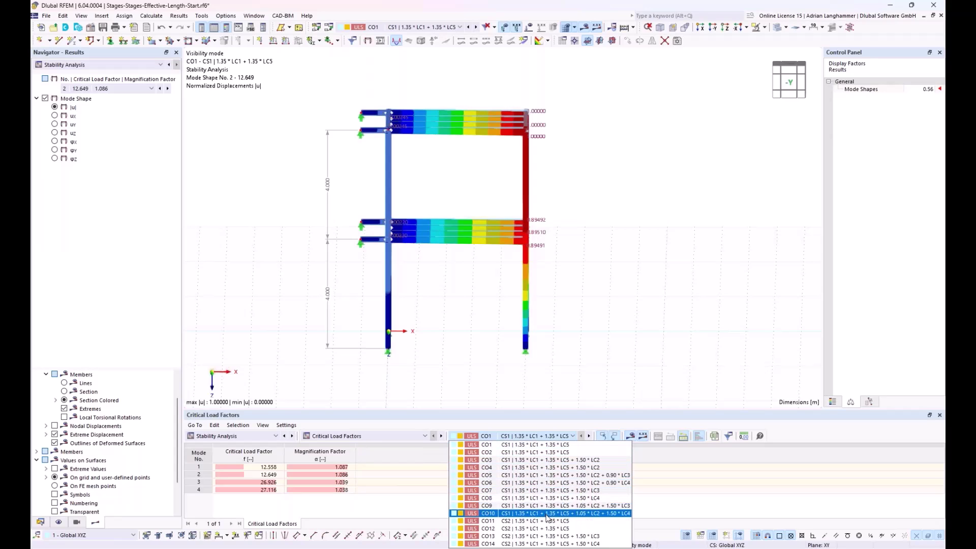
{"action": "left_click", "coordinate": [518, 515]}
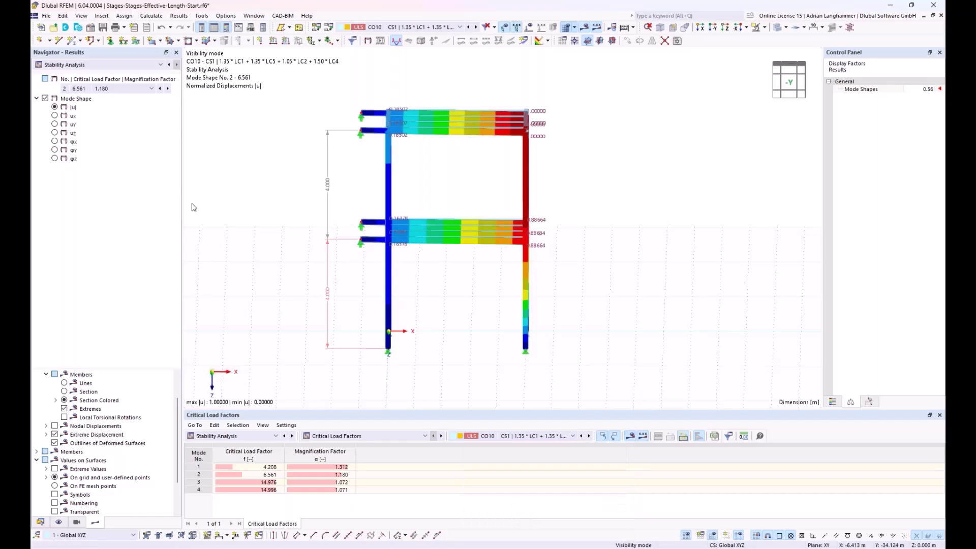
Examine mode shapes 1 to 3 of CO10 to see how the continuous columns buckle in stage CS1.
{"action": "left_click", "coordinate": [160, 89]}
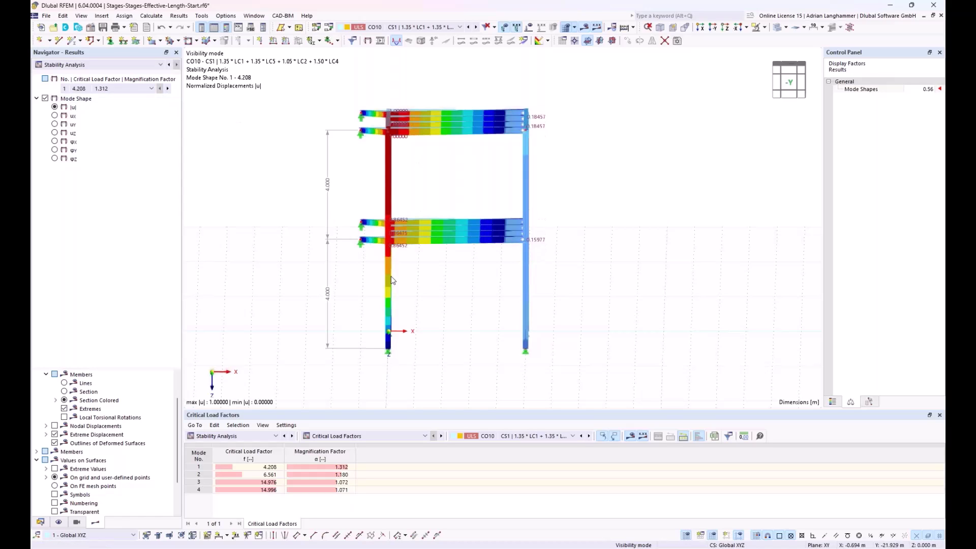
{"action": "left_click", "coordinate": [167, 89]}
{"action": "left_click", "coordinate": [168, 89]}
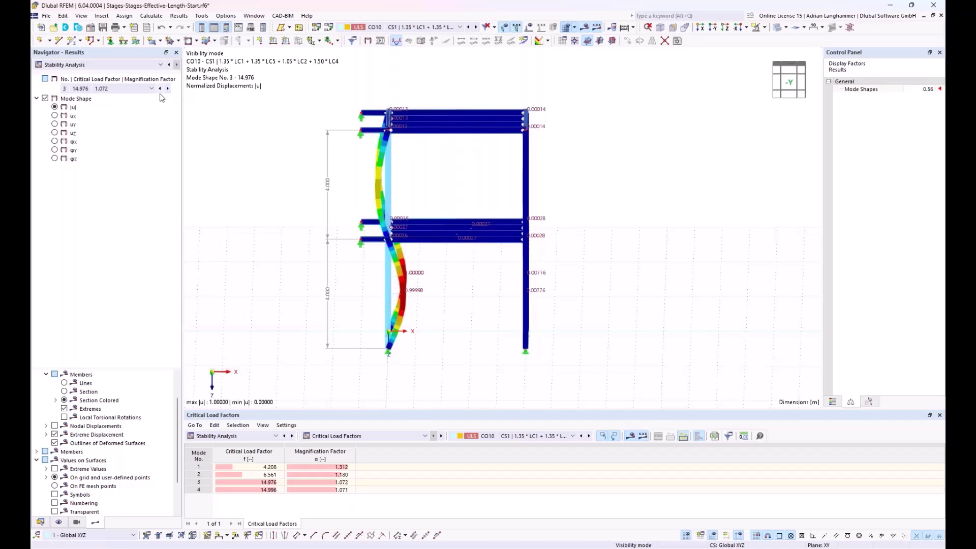
{"action": "middle_click_drag", "start_coordinate": [462, 298], "coordinate": [465, 290]}
{"action": "scroll", "coordinate": [464, 289], "scroll_direction": "up", "scroll_amount": 1}
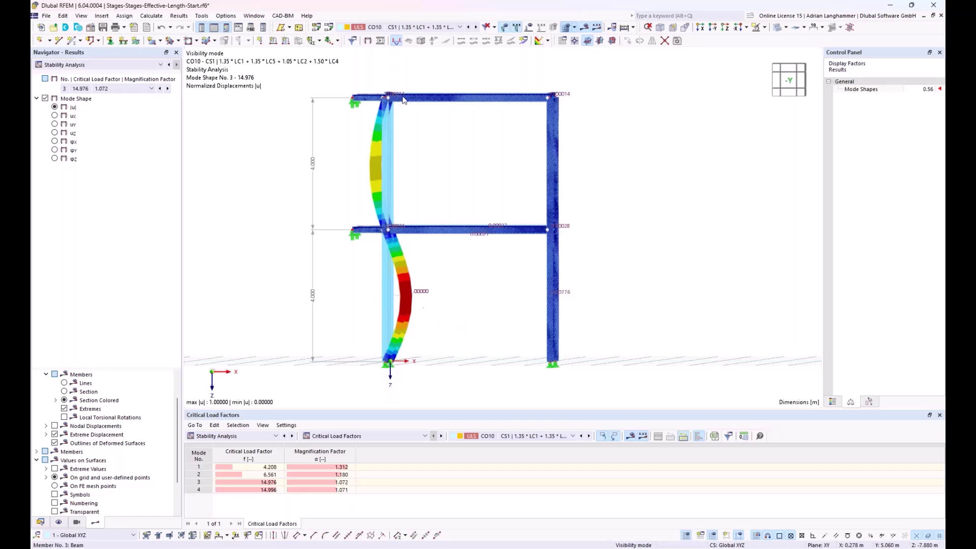
{"action": "middle_click_drag", "start_coordinate": [459, 284], "coordinate": [469, 255]}
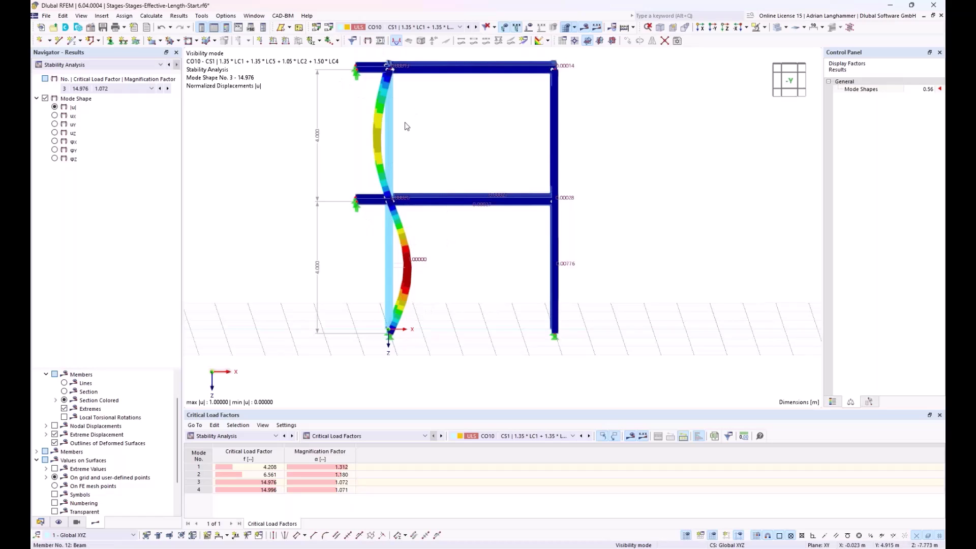
Examine mode shape 2 of load combination CO14 to see how the columns buckle in construction stage CS2.
{"action": "left_click", "coordinate": [495, 437]}
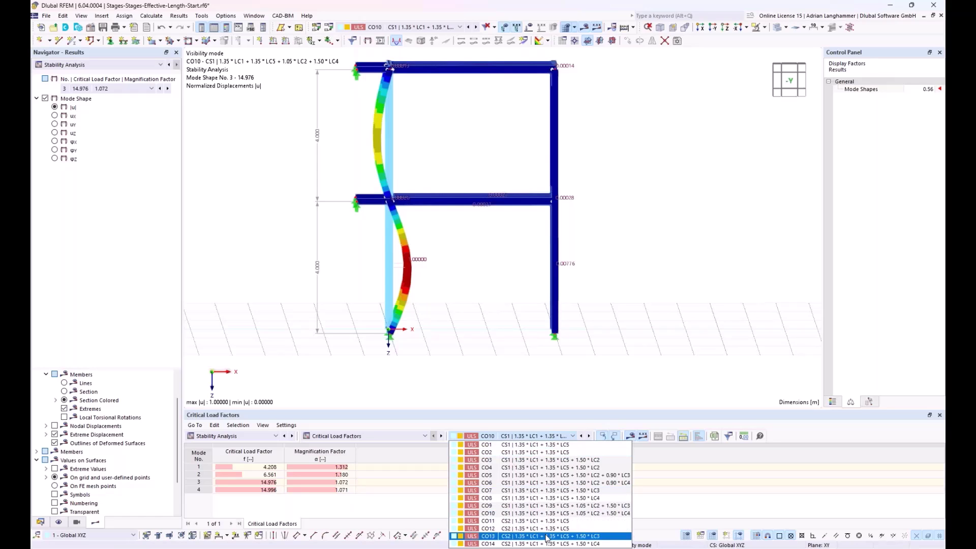
{"action": "left_click", "coordinate": [488, 544]}
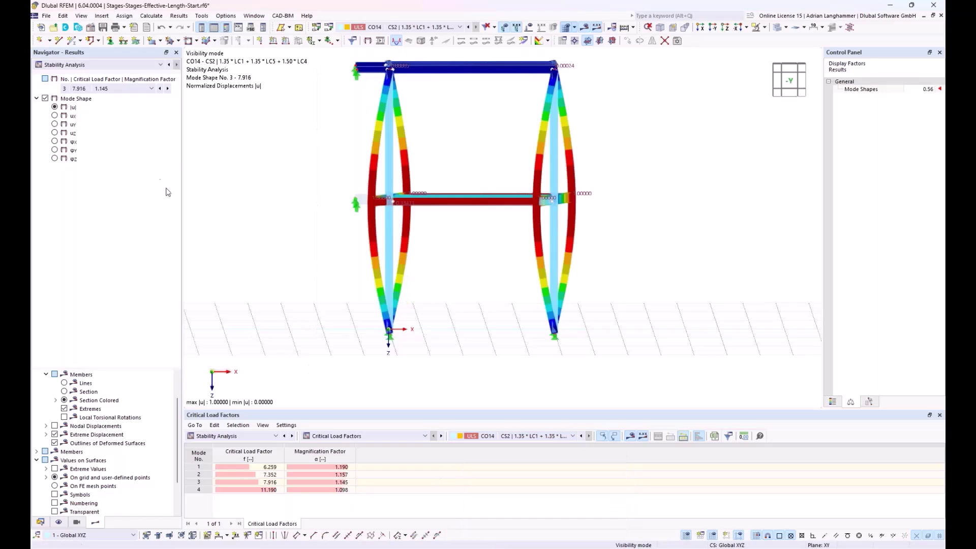
{"action": "left_click", "coordinate": [142, 89]}
{"action": "left_click", "coordinate": [138, 104]}
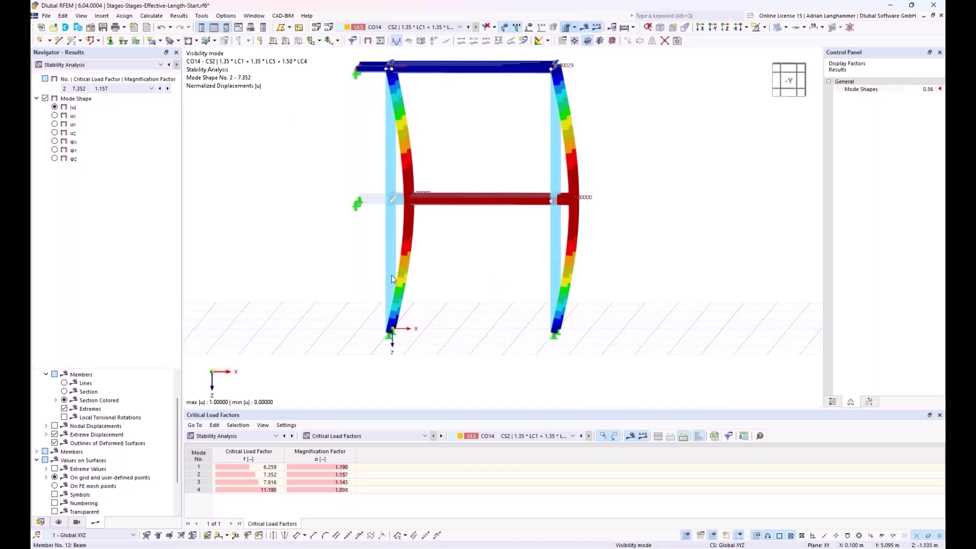
{"action": "middle_click_drag", "start_coordinate": [450, 258], "coordinate": [453, 258], "text": "ctrl"}
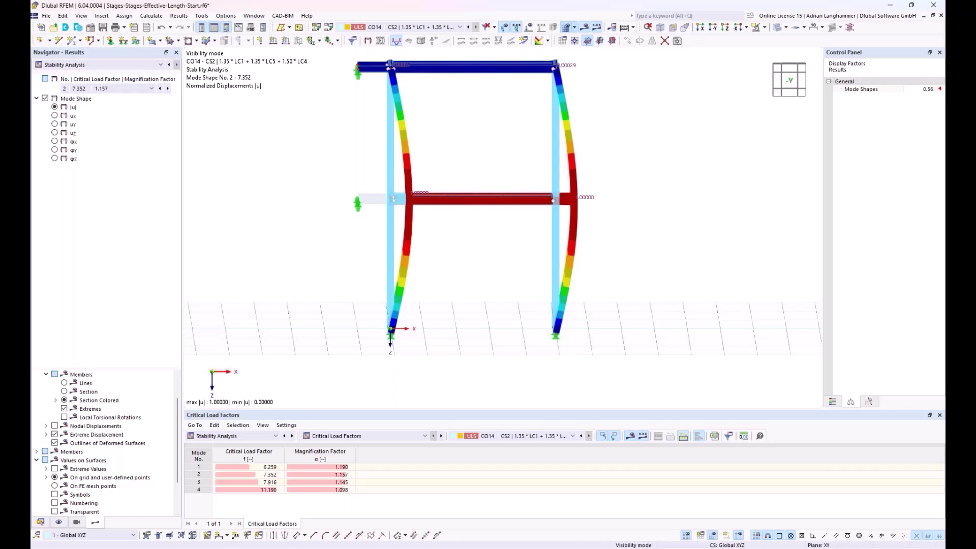
Open the steel design effective length "two waved" and compare its nodal supports with the buckled column shape.
{"action": "left_click", "coordinate": [40, 523]}
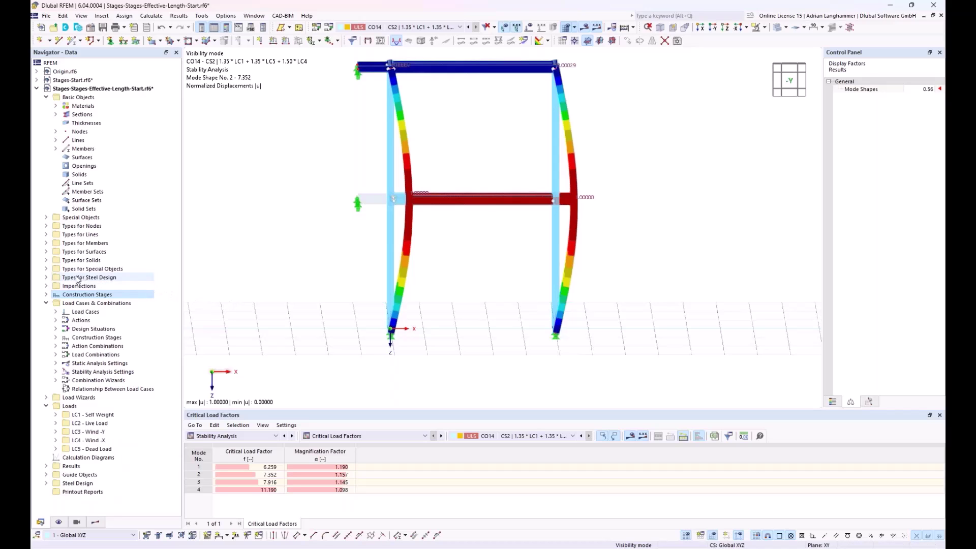
{"action": "left_click", "coordinate": [47, 277]}
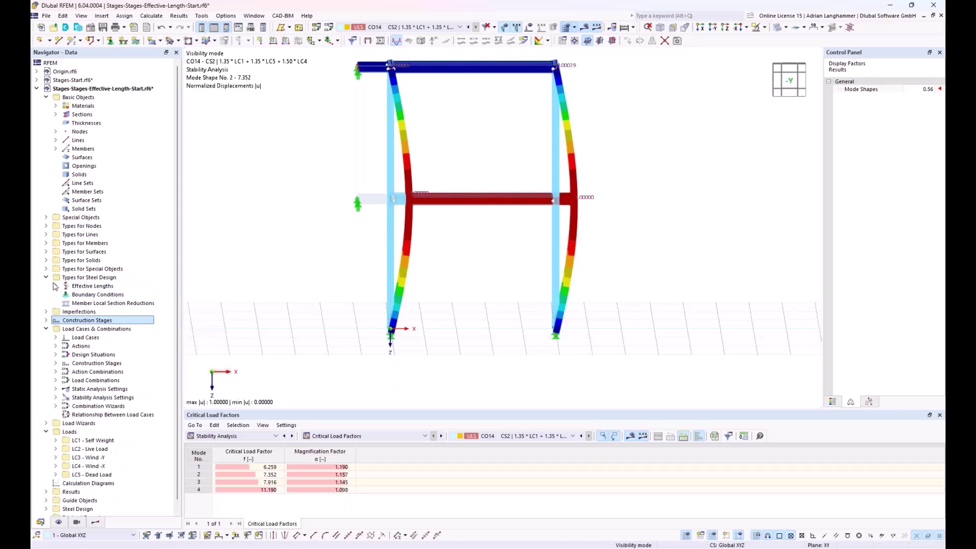
{"action": "left_click", "coordinate": [56, 286]}
{"action": "left_click", "coordinate": [100, 295]}
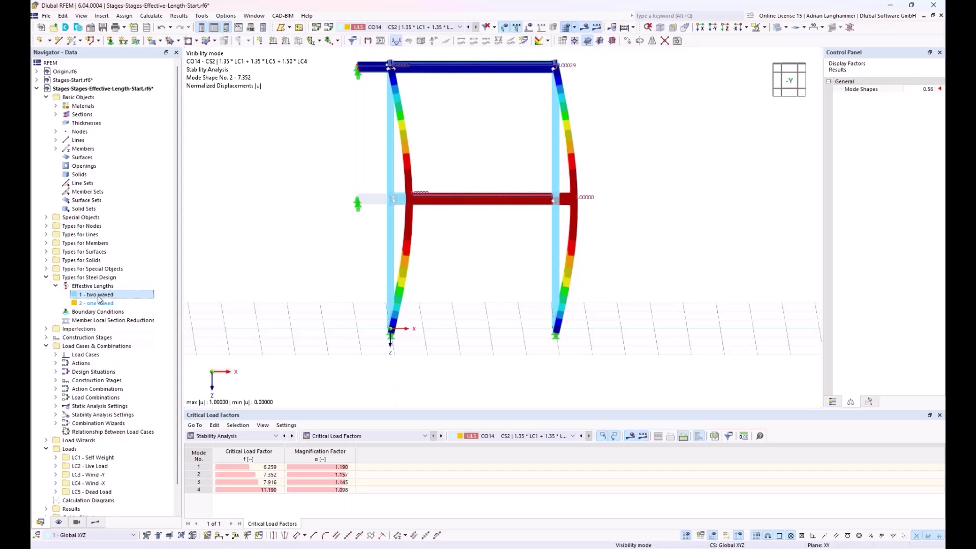
{"action": "double_click", "coordinate": [99, 298]}
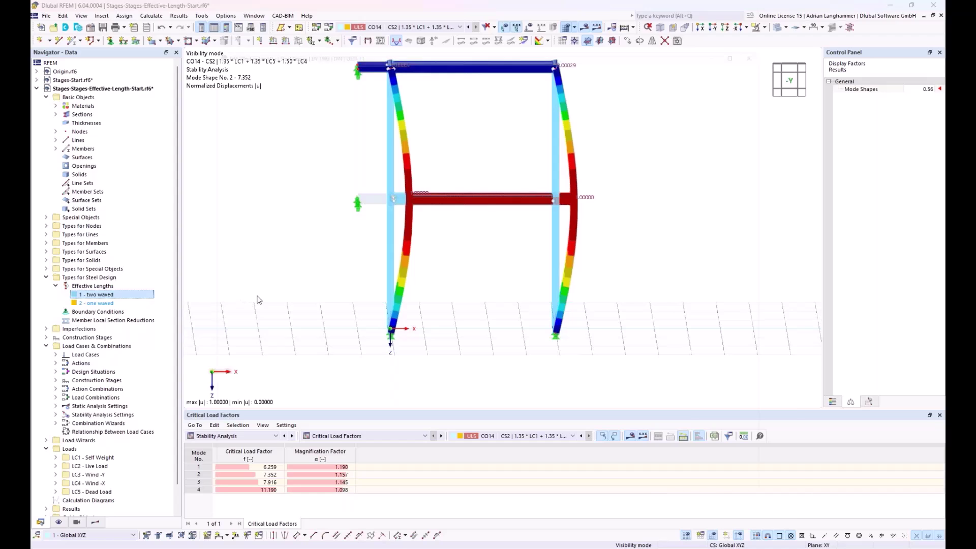
{"action": "left_click", "coordinate": [354, 73]}
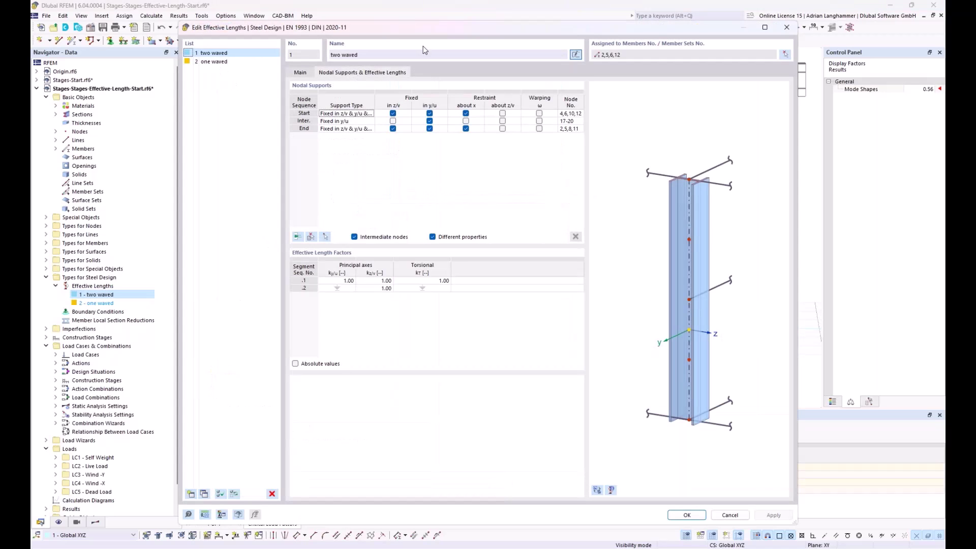
{"action": "left_click_drag", "start_coordinate": [434, 29], "coordinate": [551, 334]}
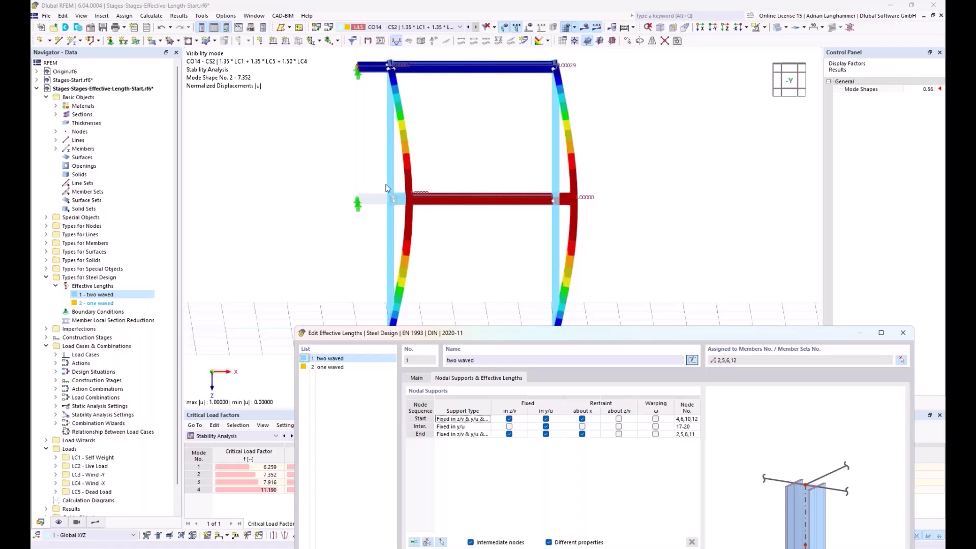
Review the nodal supports and length factors of the "one waved" effective length against the CS2 mode shape, and close the definitions.
{"action": "left_click", "coordinate": [356, 367]}
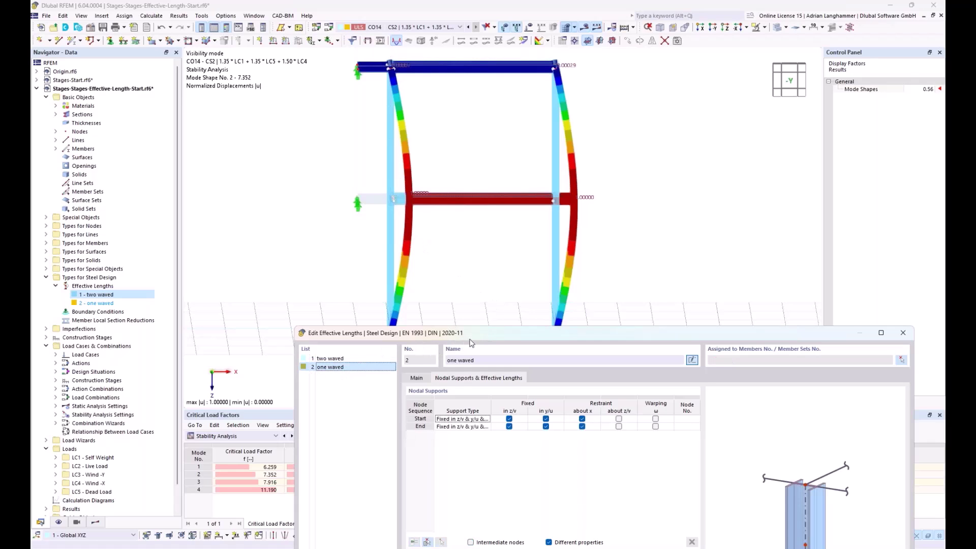
{"action": "left_click_drag", "start_coordinate": [471, 343], "coordinate": [471, 205]}
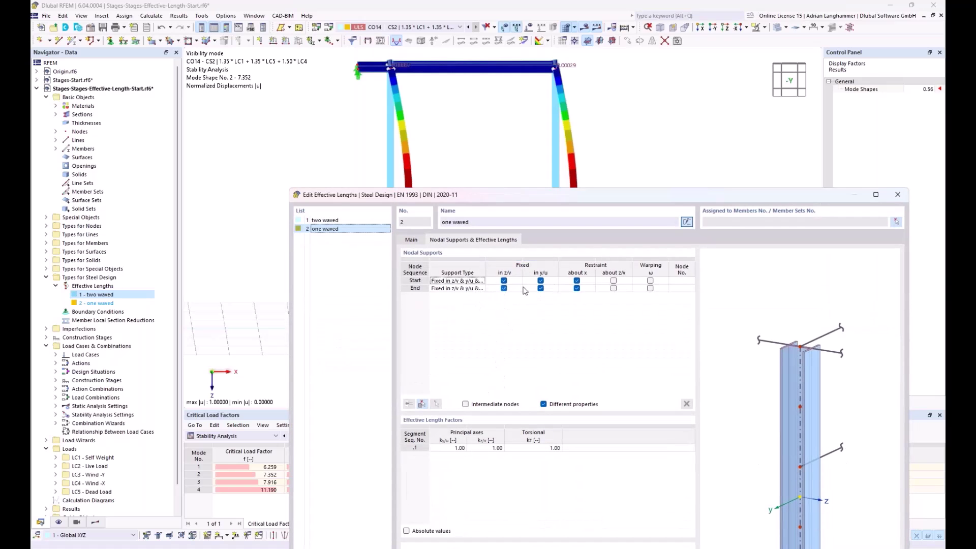
{"action": "left_click_drag", "start_coordinate": [493, 198], "coordinate": [453, 382]}
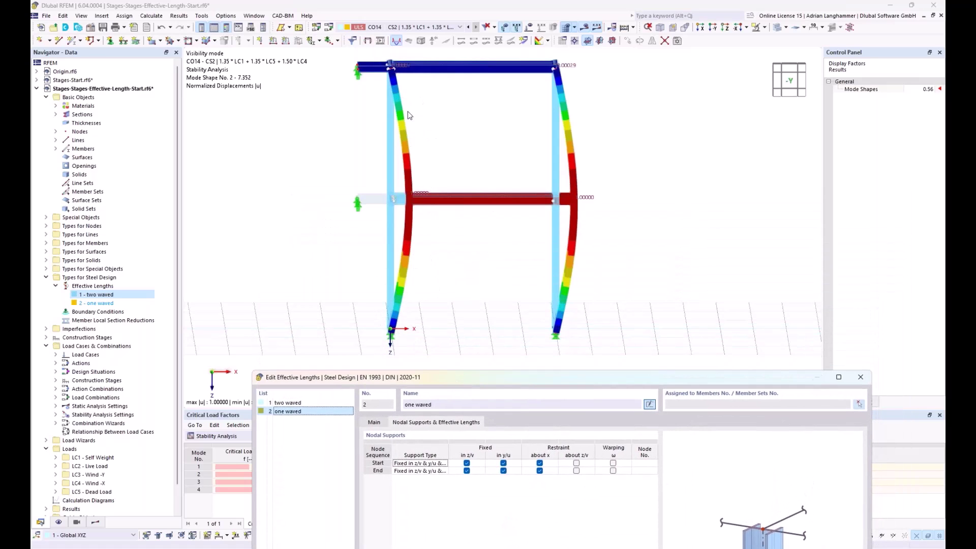
{"action": "left_click_drag", "start_coordinate": [549, 381], "coordinate": [477, 89]}
{"action": "left_click_drag", "start_coordinate": [599, 90], "coordinate": [580, 40]}
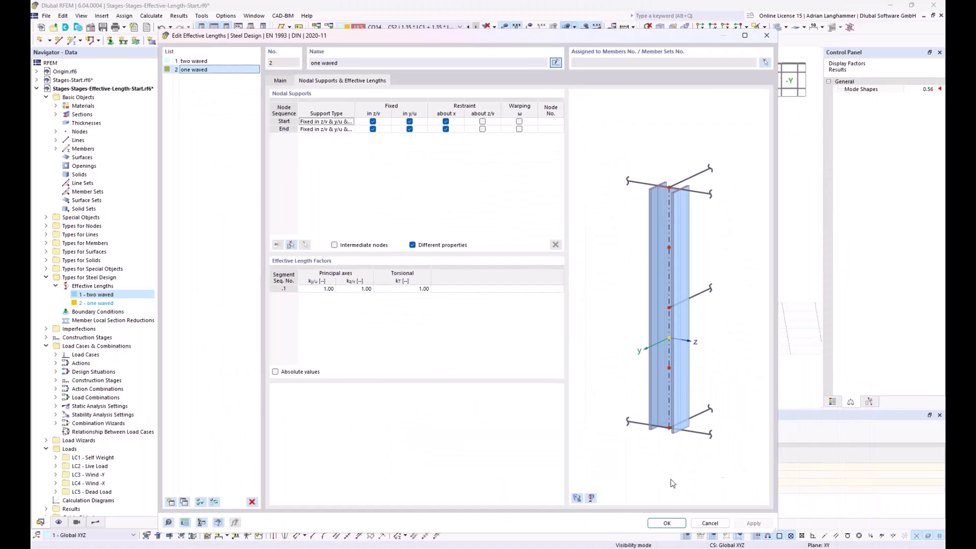
{"action": "left_click", "coordinate": [667, 524]}
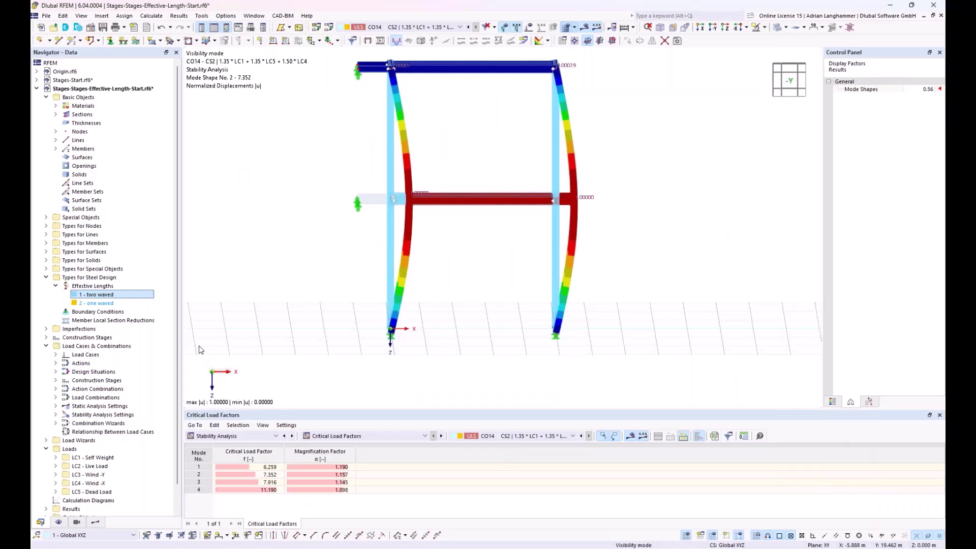
Add a member property modification to construction stage CS2 for the four columns, members 2, 5, 6 and 12.
{"action": "left_click", "coordinate": [47, 338]}
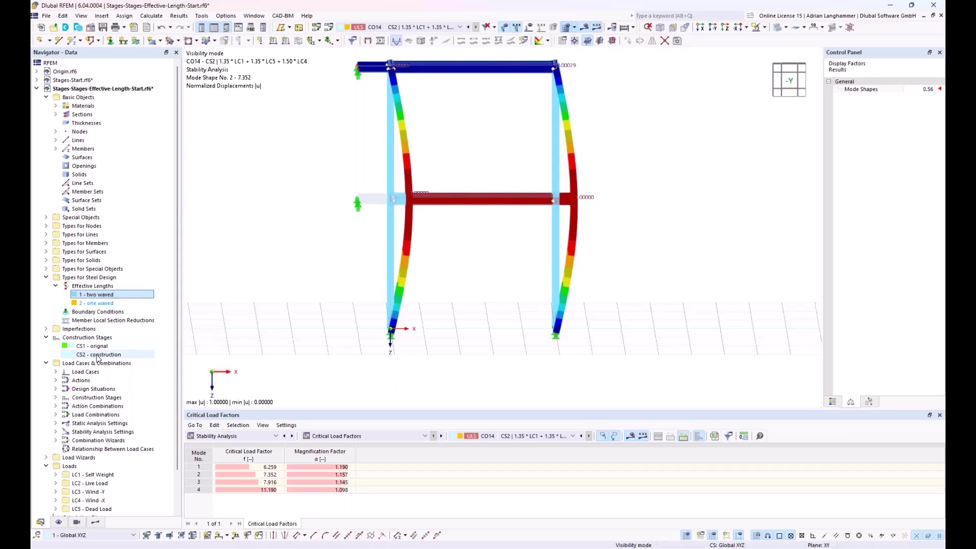
{"action": "double_click", "coordinate": [81, 355]}
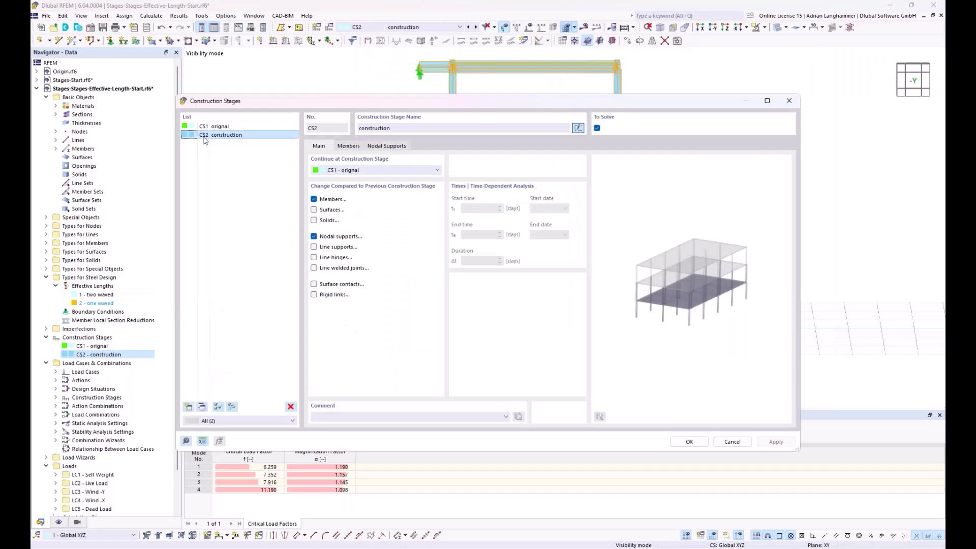
{"action": "left_click", "coordinate": [349, 147]}
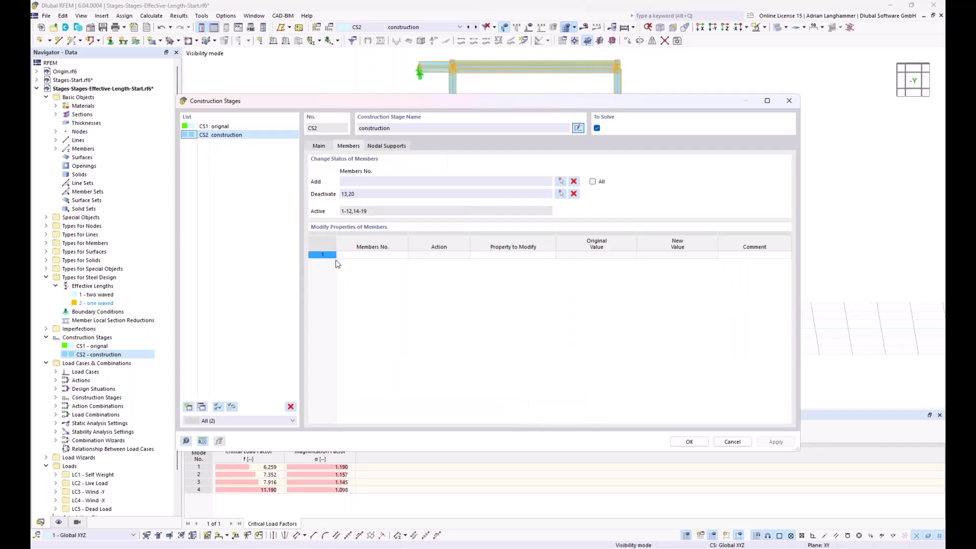
{"action": "left_click_drag", "start_coordinate": [441, 105], "coordinate": [466, 337]}
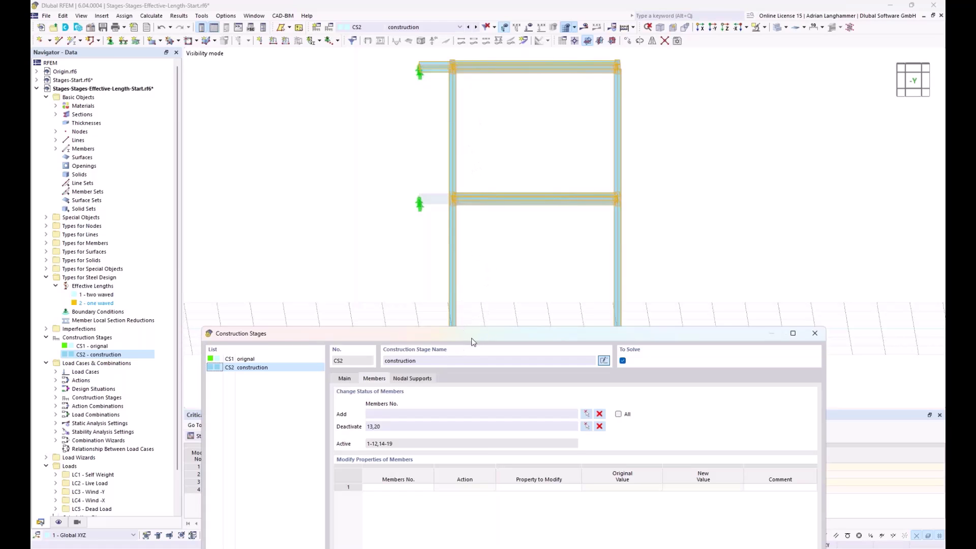
{"action": "left_click_drag", "start_coordinate": [475, 334], "coordinate": [471, 126]}
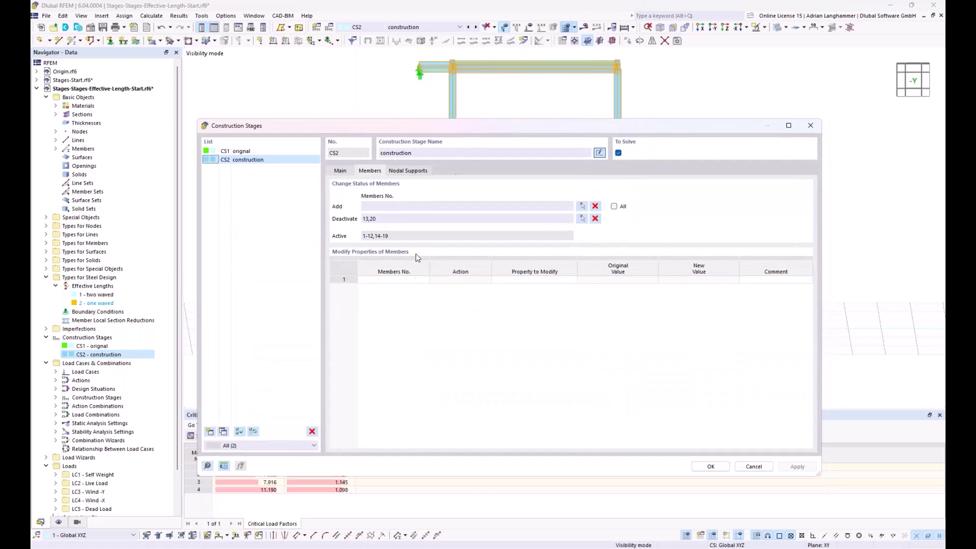
{"action": "left_click", "coordinate": [408, 280]}
{"action": "left_click", "coordinate": [427, 280]}
{"action": "left_click_drag", "start_coordinate": [675, 149], "coordinate": [422, 108]}
{"action": "middle_click_drag", "start_coordinate": [688, 143], "coordinate": [618, 135], "text": "ctrl"}
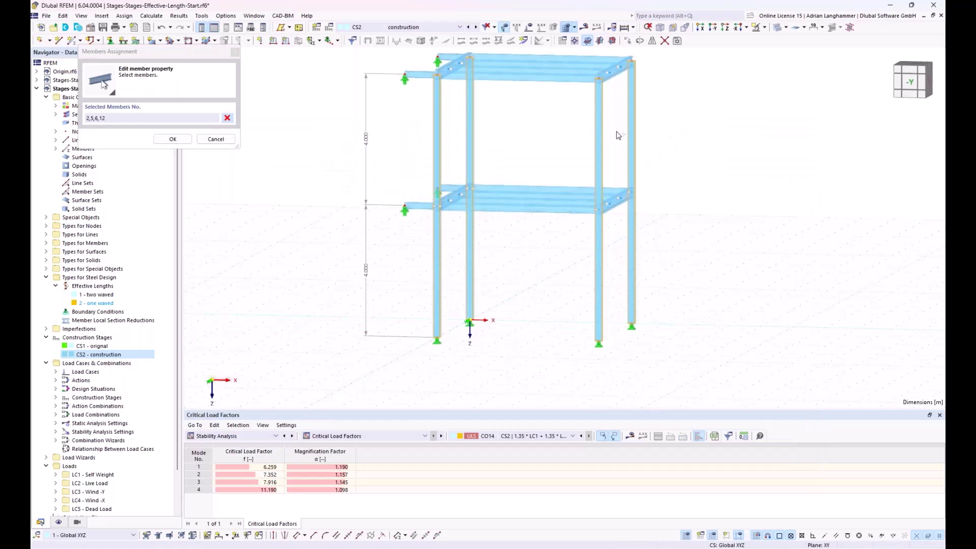
{"action": "left_click", "coordinate": [181, 141]}
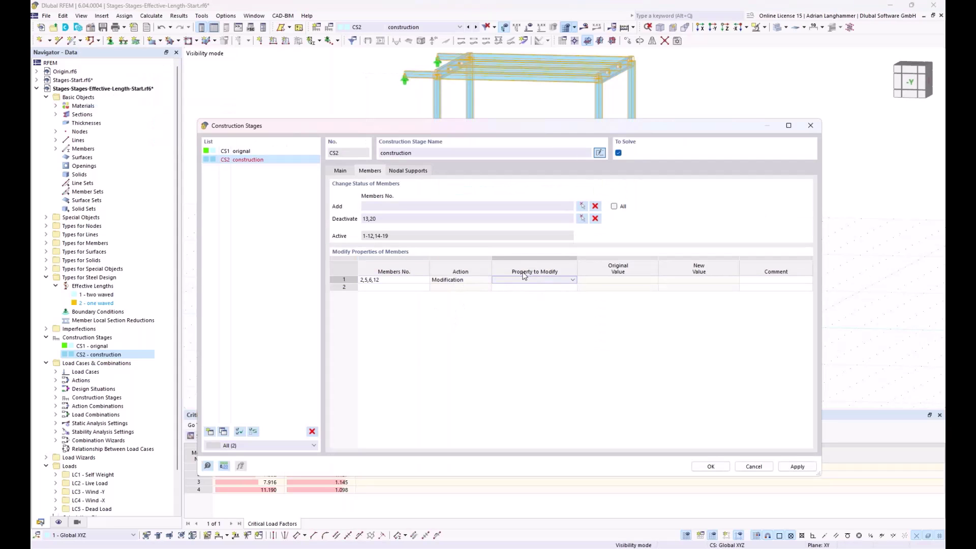
Change the columns' steel design effective length to "2 - one waved" in CS2 and accept deleting the affected results.
{"action": "left_click", "coordinate": [574, 280]}
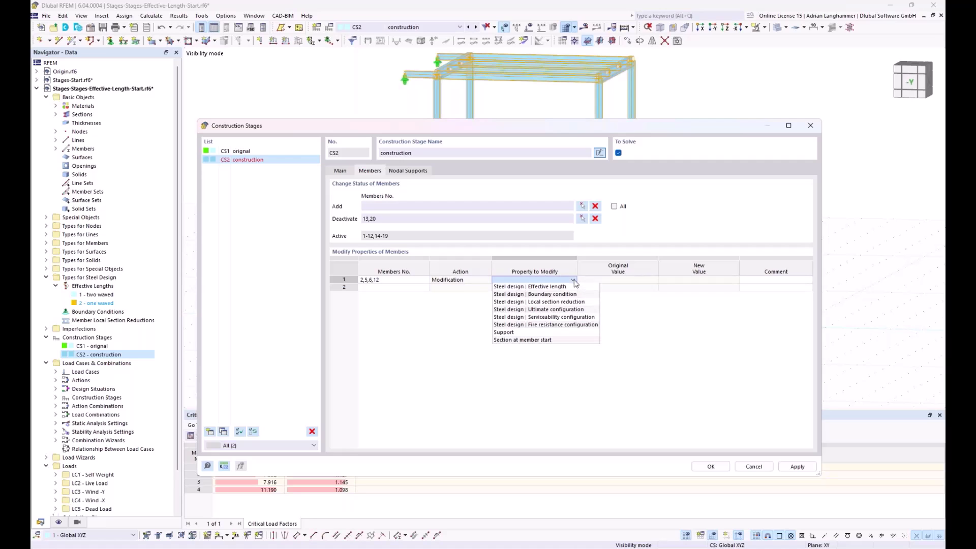
{"action": "left_click", "coordinate": [510, 287]}
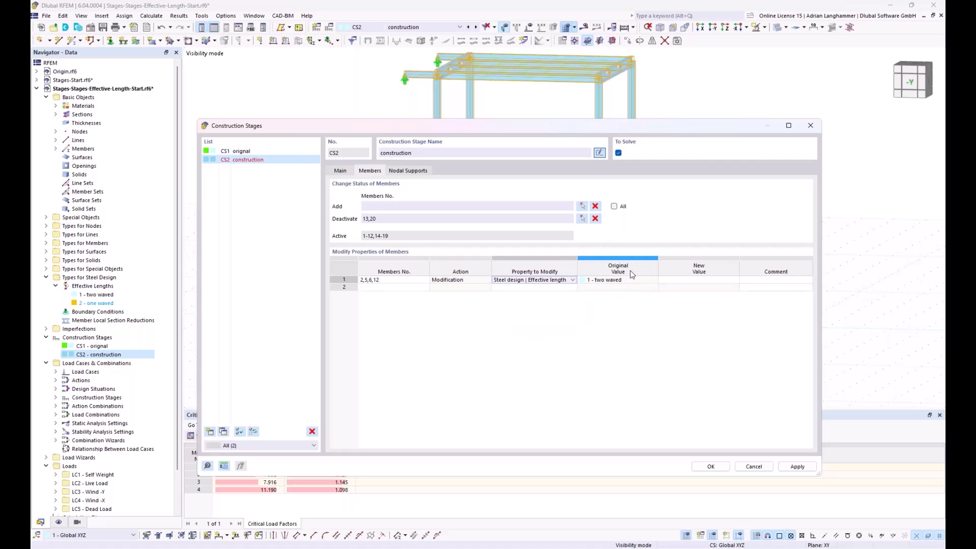
{"action": "left_click", "coordinate": [718, 279]}
{"action": "left_click", "coordinate": [729, 280]}
{"action": "left_click", "coordinate": [716, 297]}
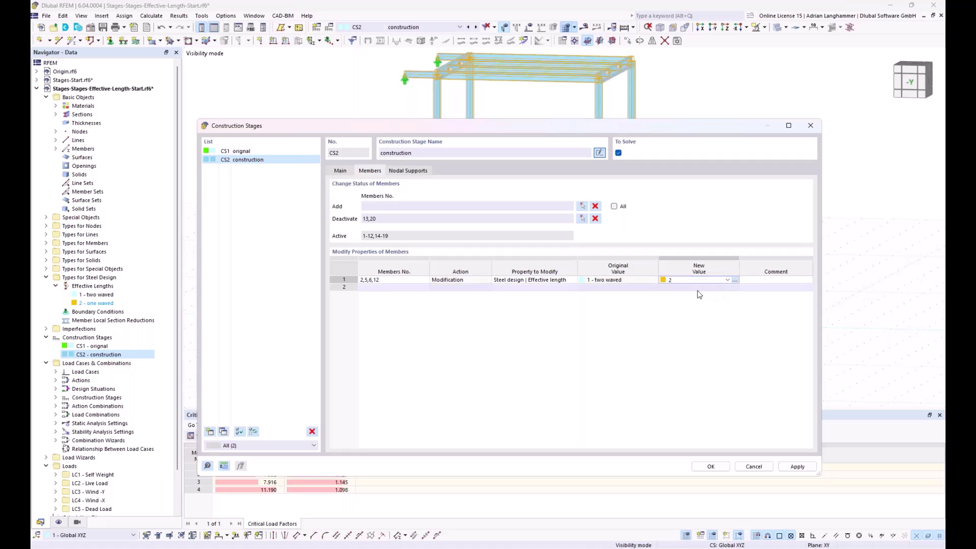
{"action": "left_click", "coordinate": [642, 281]}
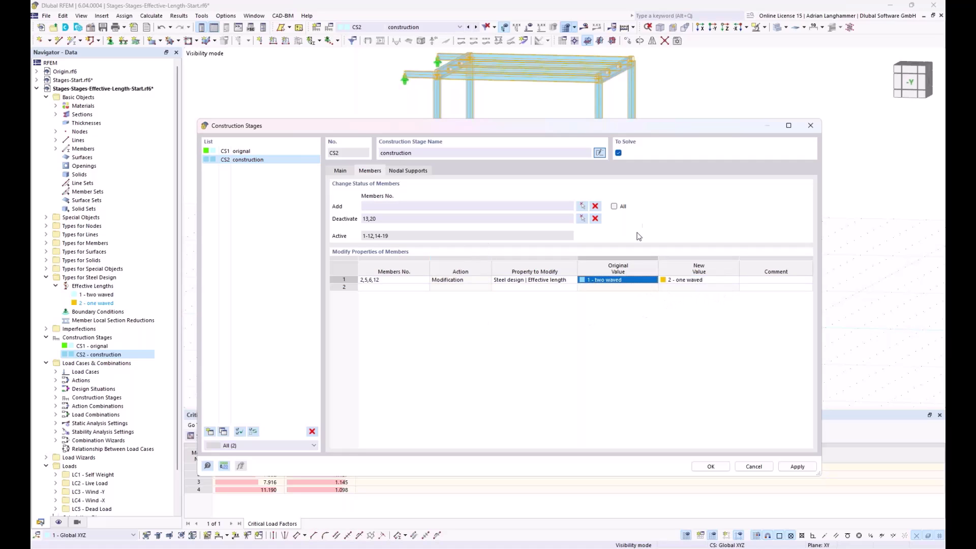
{"action": "left_click", "coordinate": [711, 466]}
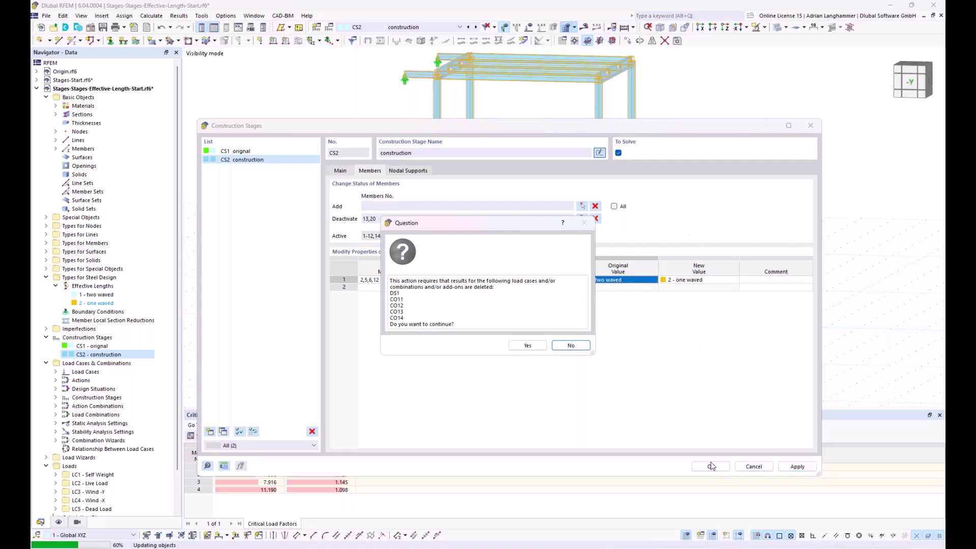
{"action": "left_click", "coordinate": [527, 347]}
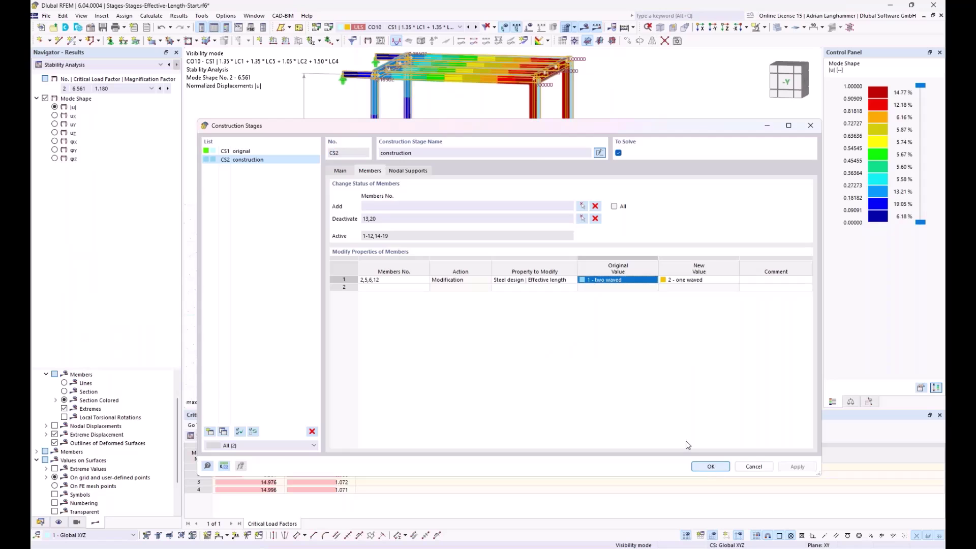
Switch the tables to the Steel Design input data and run the steel design calculation.
{"action": "left_click", "coordinate": [275, 437]}
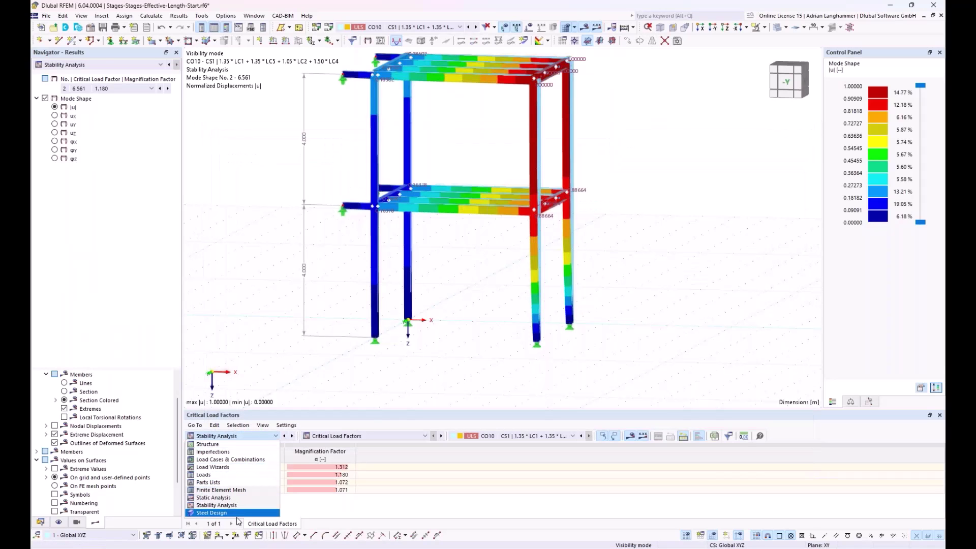
{"action": "left_click", "coordinate": [211, 513]}
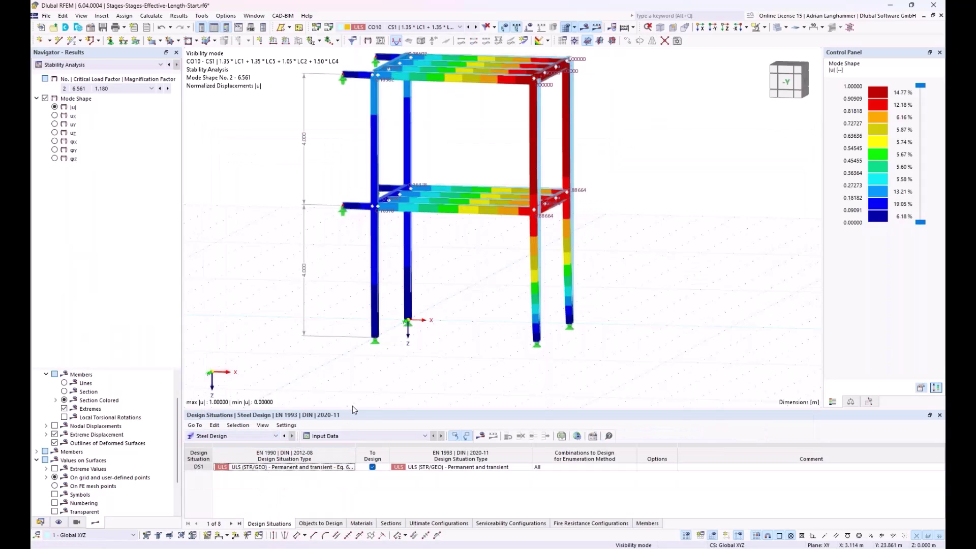
{"action": "middle_click_drag", "start_coordinate": [396, 357], "coordinate": [431, 375]}
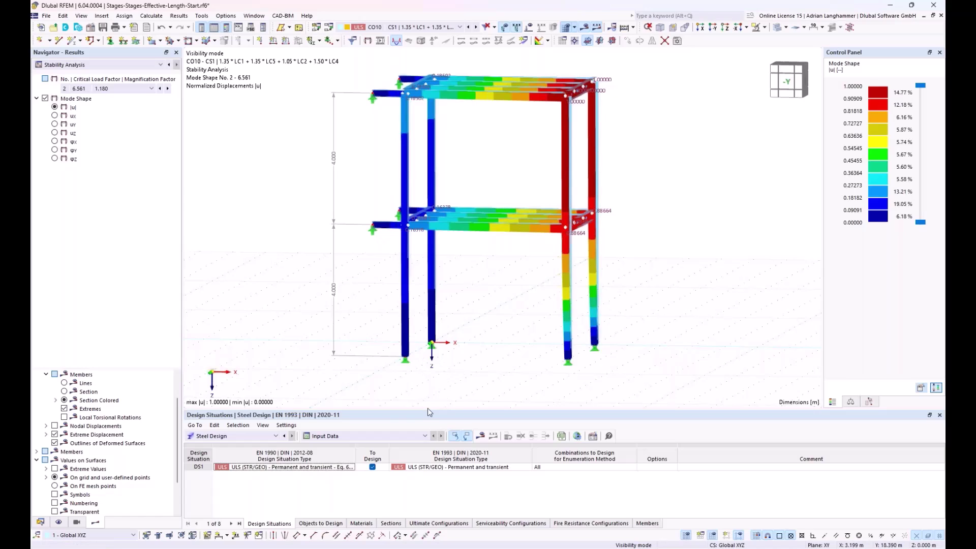
{"action": "left_click", "coordinate": [479, 436]}
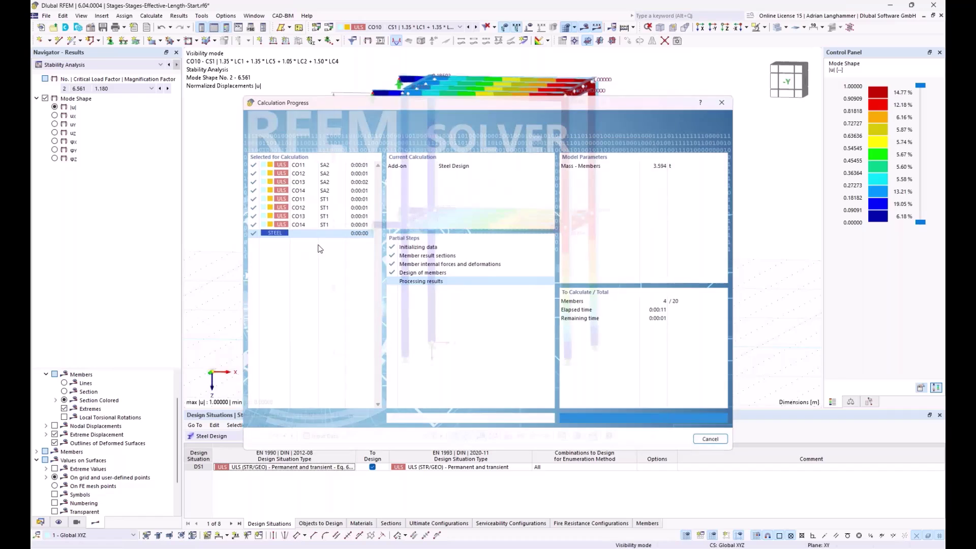
Show the design ratios on members by construction stage and enlarge the table to compare CS1 and CS2.
{"action": "left_click", "coordinate": [316, 439]}
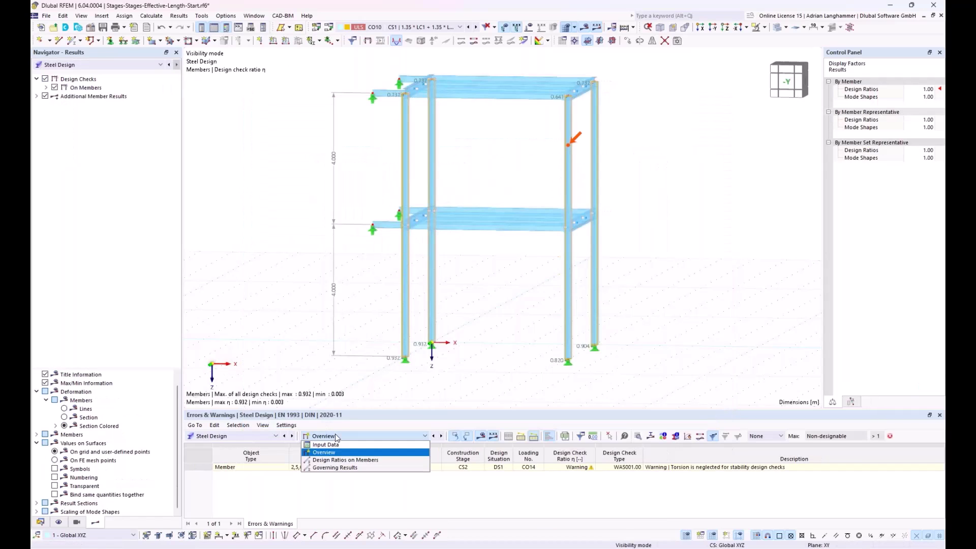
{"action": "left_click", "coordinate": [339, 460]}
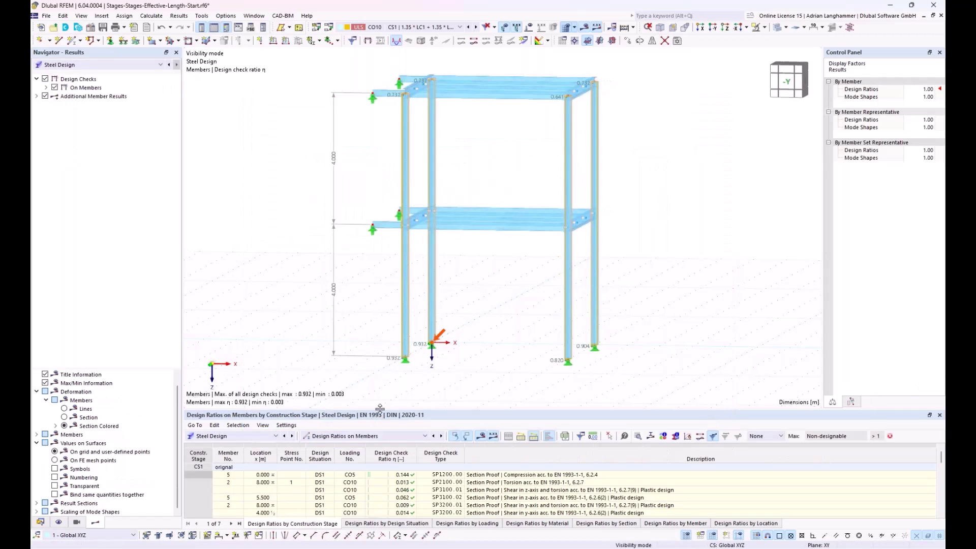
{"action": "left_click_drag", "start_coordinate": [380, 408], "coordinate": [413, 314]}
{"action": "middle_click_drag", "start_coordinate": [506, 245], "coordinate": [527, 276]}
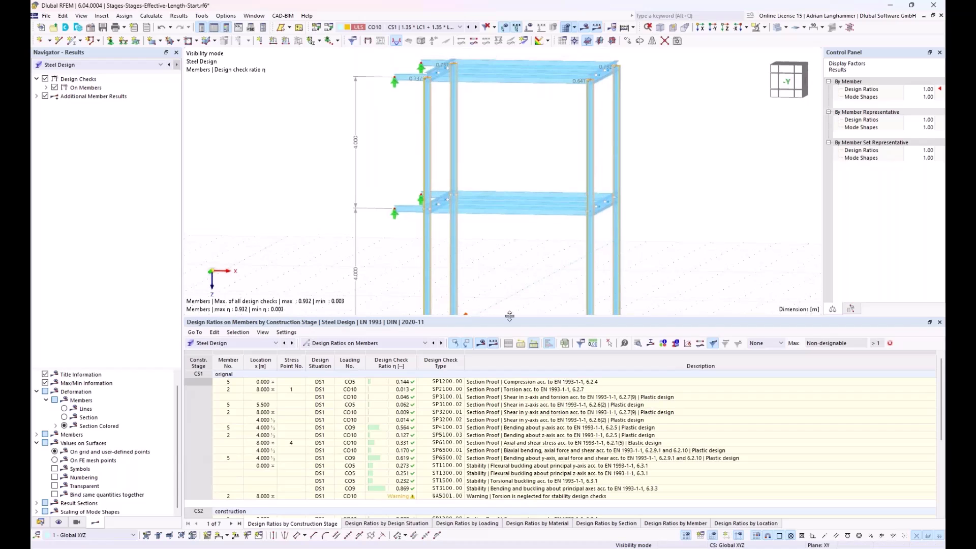
{"action": "left_click_drag", "start_coordinate": [509, 316], "coordinate": [518, 224]}
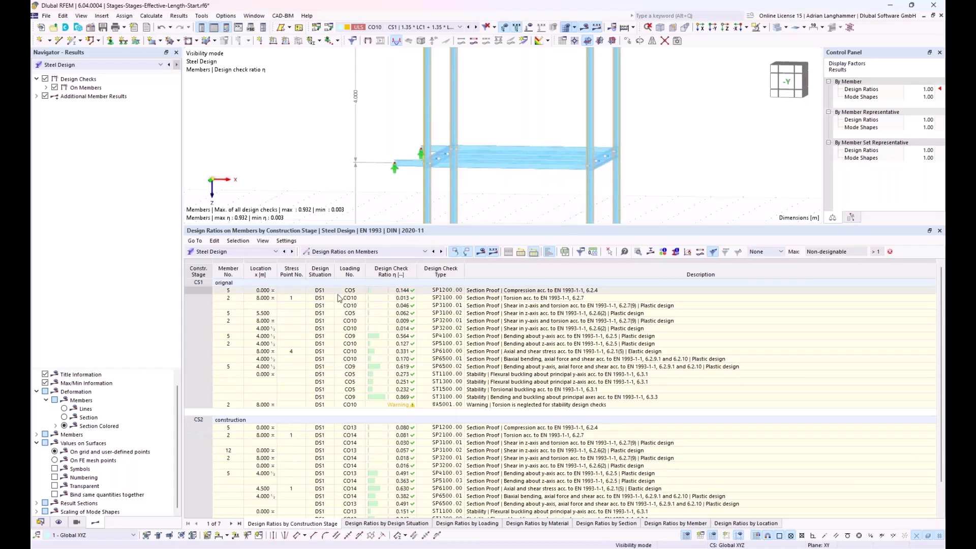
Examine the buckling length about the z-axis in the CS1 details of stability check ST3100 for member 5, and close them.
{"action": "left_click", "coordinate": [481, 398]}
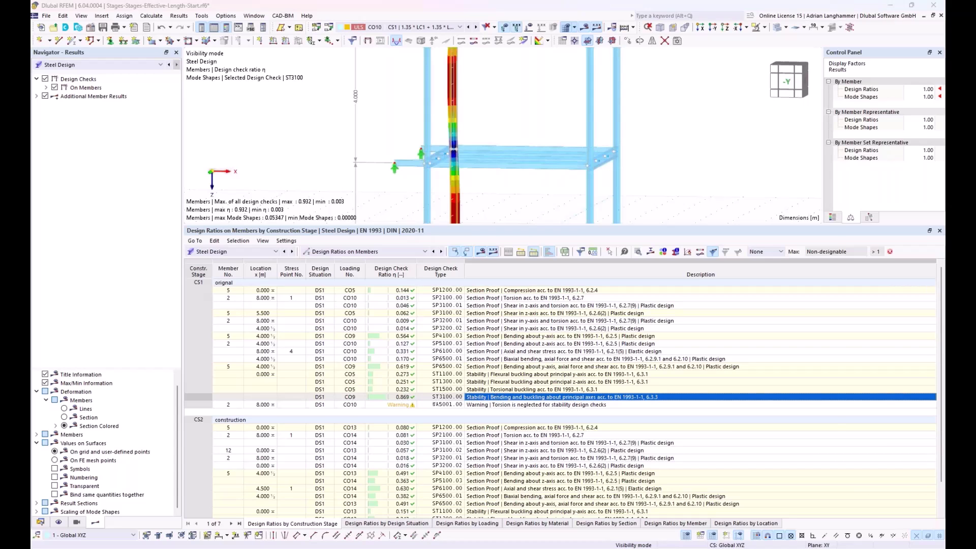
{"action": "double_click", "coordinate": [496, 396]}
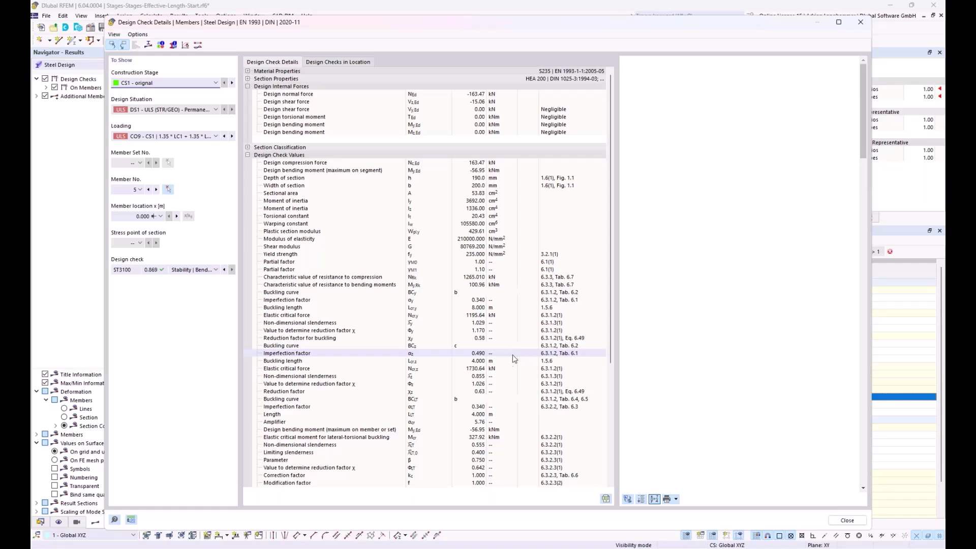
{"action": "left_click", "coordinate": [485, 369]}
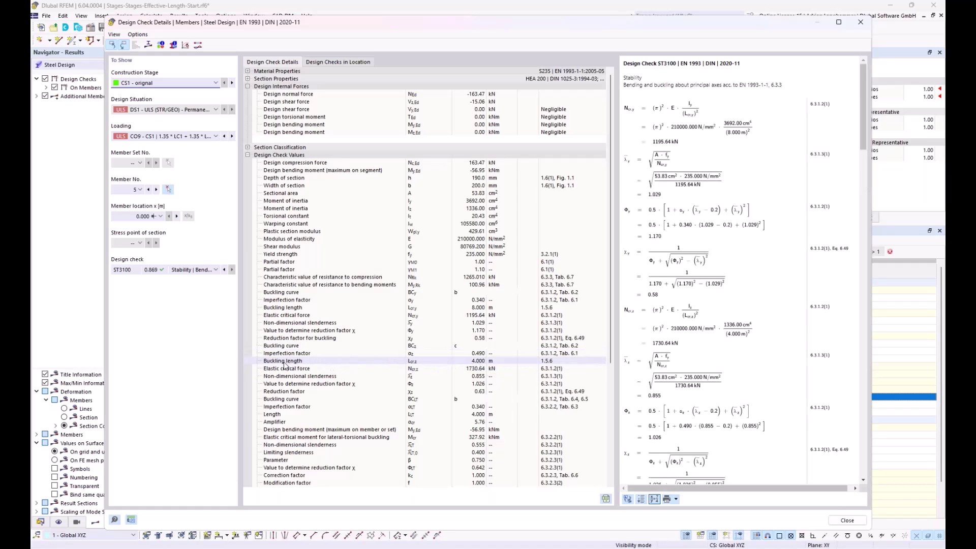
{"action": "left_click", "coordinate": [416, 363]}
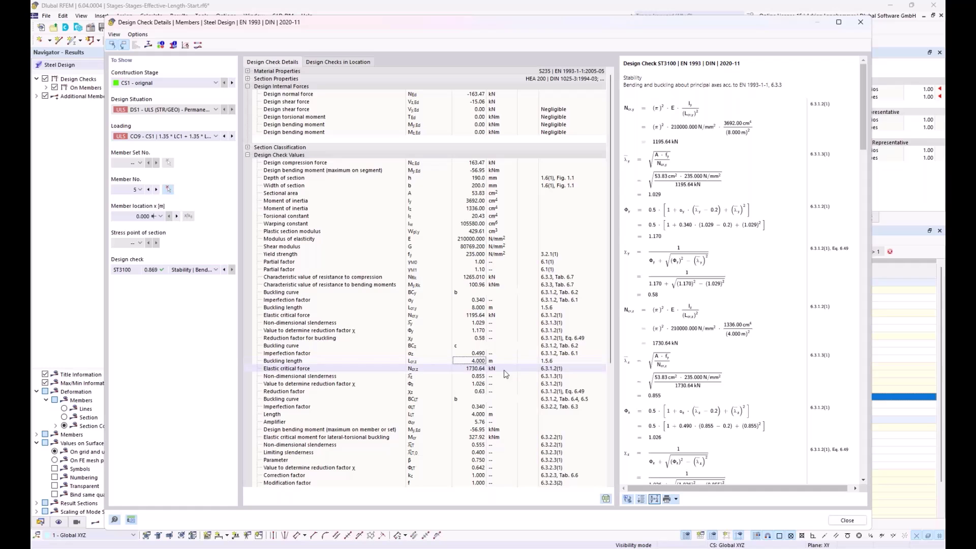
{"action": "left_click", "coordinate": [835, 522]}
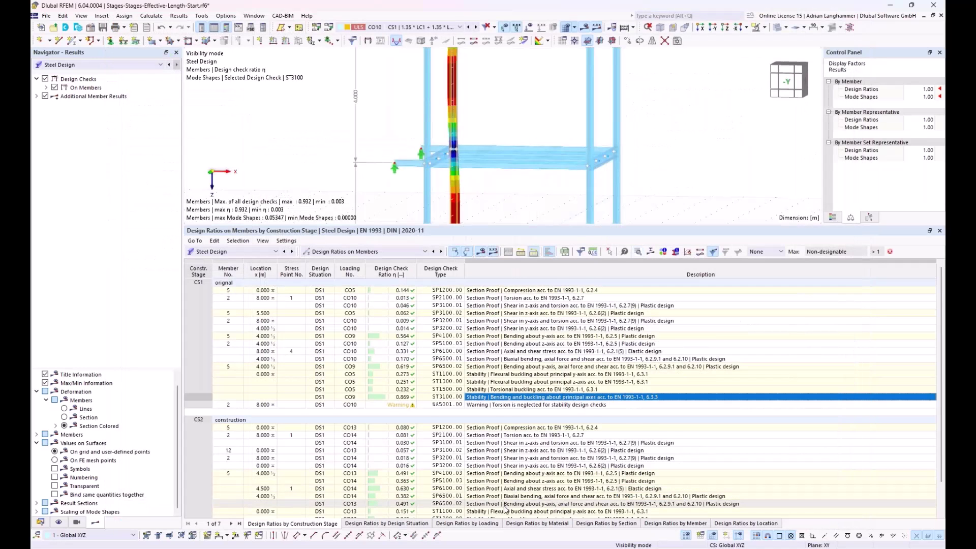
Examine the z-axis buckling length in the CS2 details of check ST3100, close them and bring the whole frame back into view.
{"action": "scroll", "coordinate": [503, 508], "scroll_direction": "down", "scroll_amount": 1}
{"action": "left_click", "coordinate": [492, 507]}
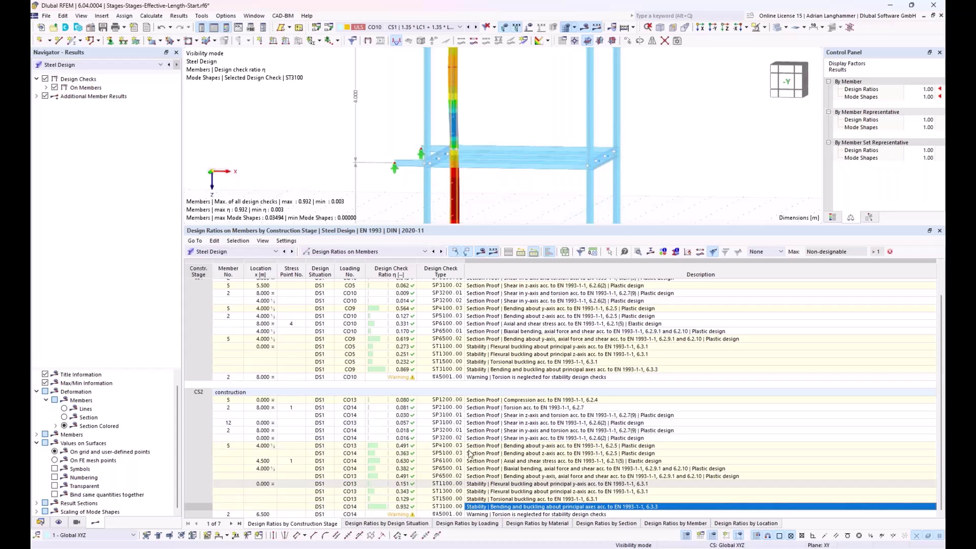
{"action": "double_click", "coordinate": [471, 507]}
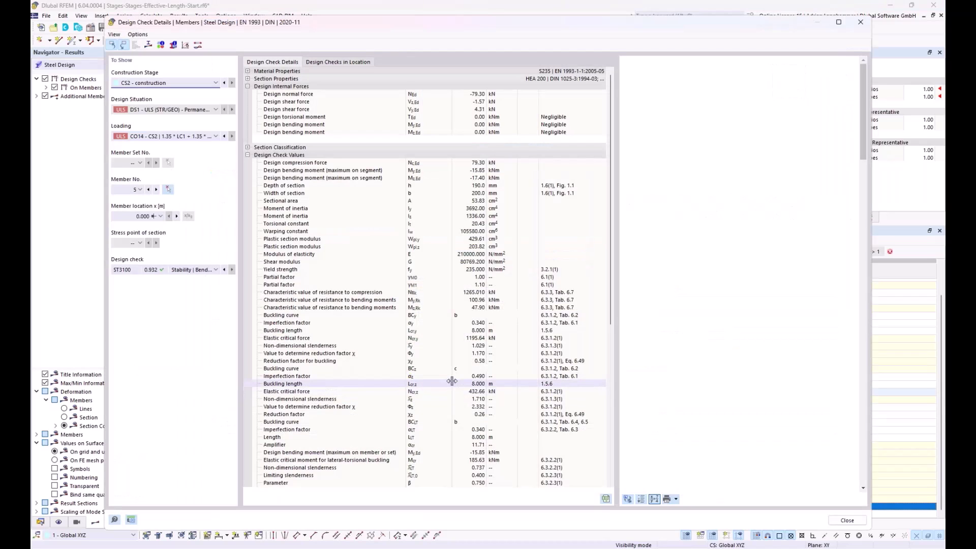
{"action": "left_click", "coordinate": [447, 384]}
{"action": "left_click", "coordinate": [470, 385]}
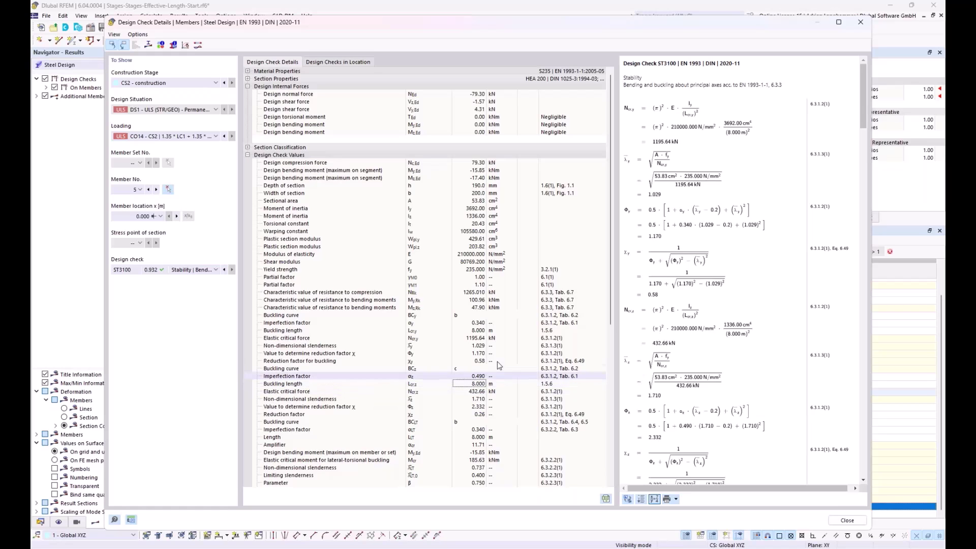
{"action": "left_click", "coordinate": [861, 28]}
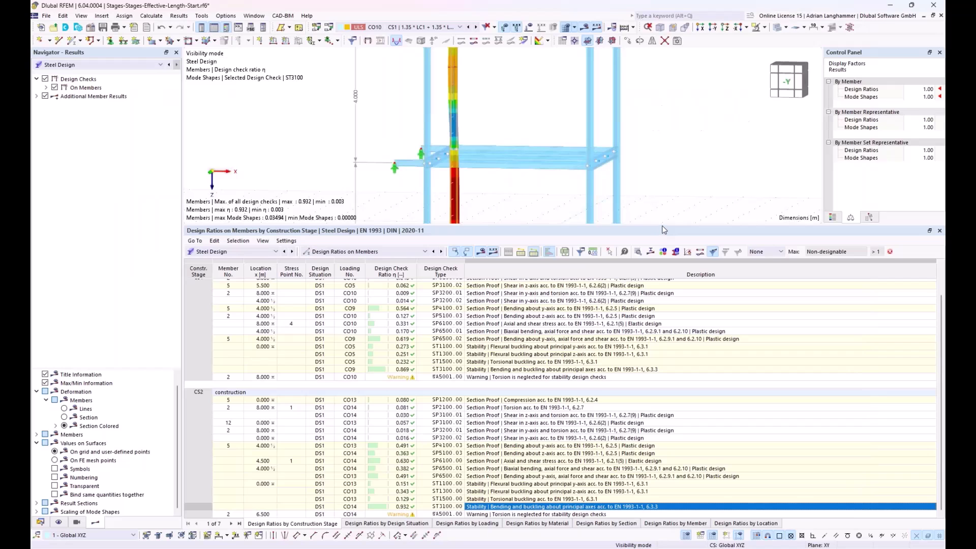
{"action": "left_click_drag", "start_coordinate": [662, 230], "coordinate": [649, 383]}
{"action": "mouse_move", "coordinate": [651, 277]}
{"action": "middle_mouse_down"}
{"action": "mouse_move", "coordinate": [644, 259]}
{"action": "mouse_move", "coordinate": [637, 274]}
{"action": "middle_mouse_up"}
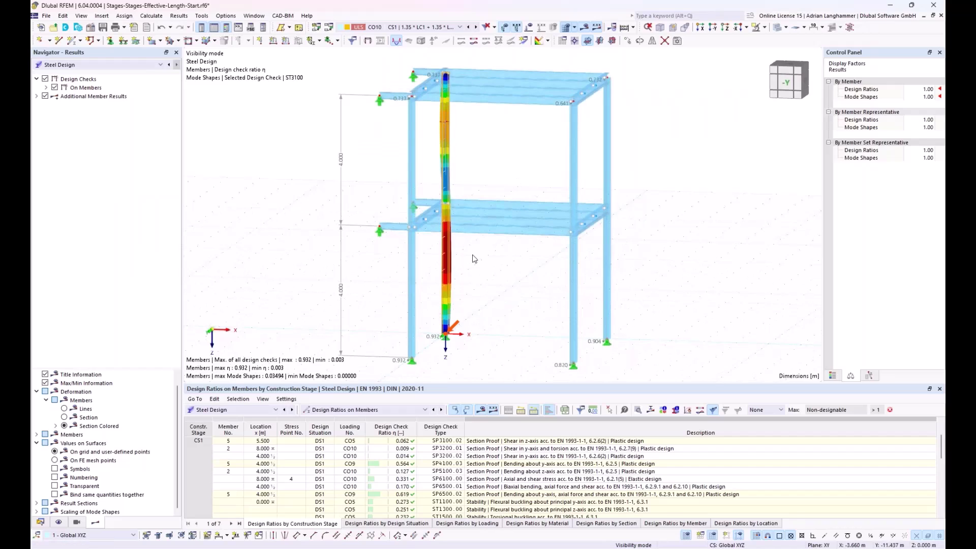
Examine which member properties can be modified in construction stage CS2 and leave its settings unchanged.
{"action": "left_click", "coordinate": [41, 522]}
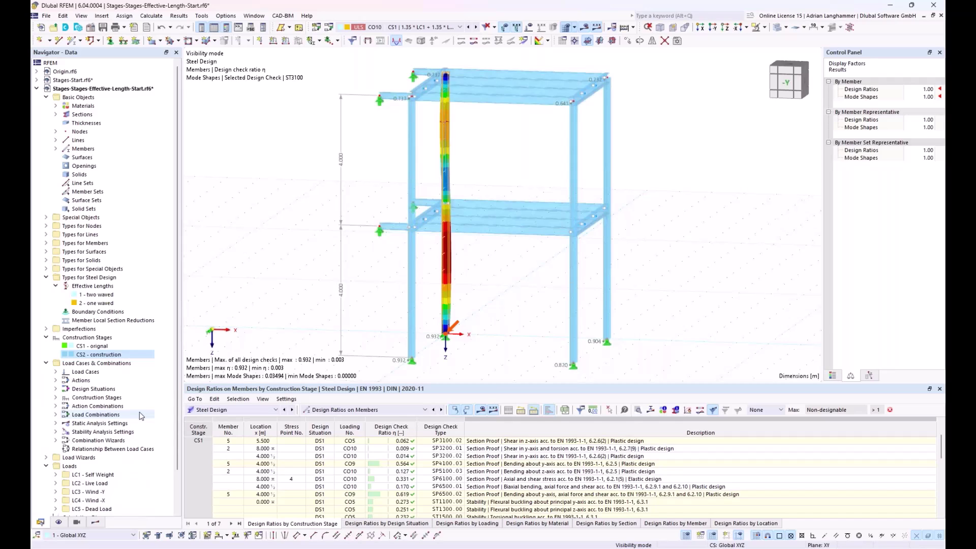
{"action": "double_click", "coordinate": [87, 359]}
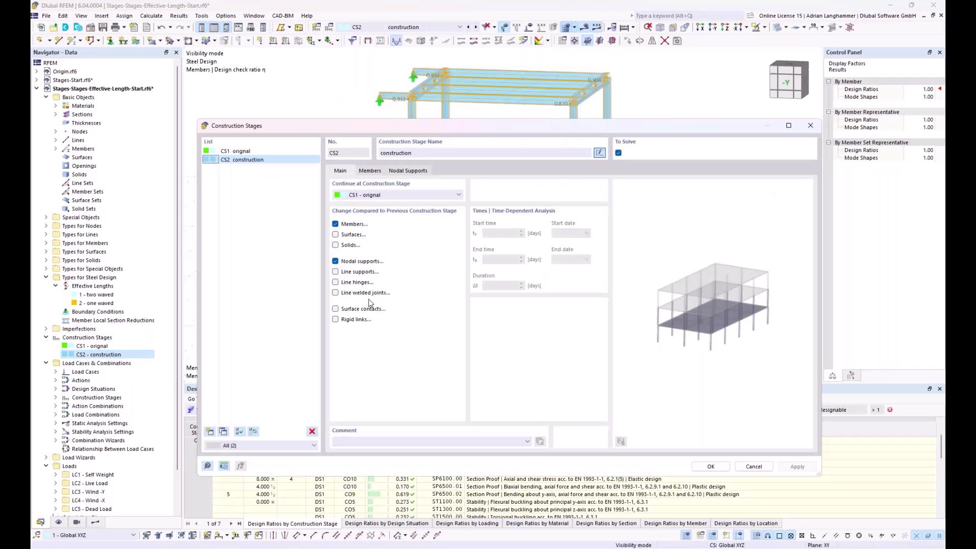
{"action": "left_click", "coordinate": [368, 172]}
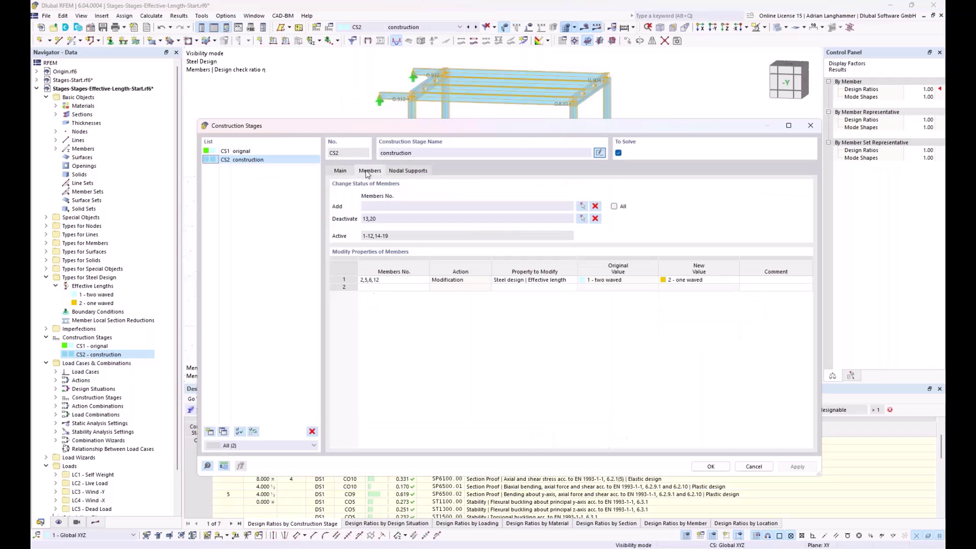
{"action": "left_click", "coordinate": [562, 283]}
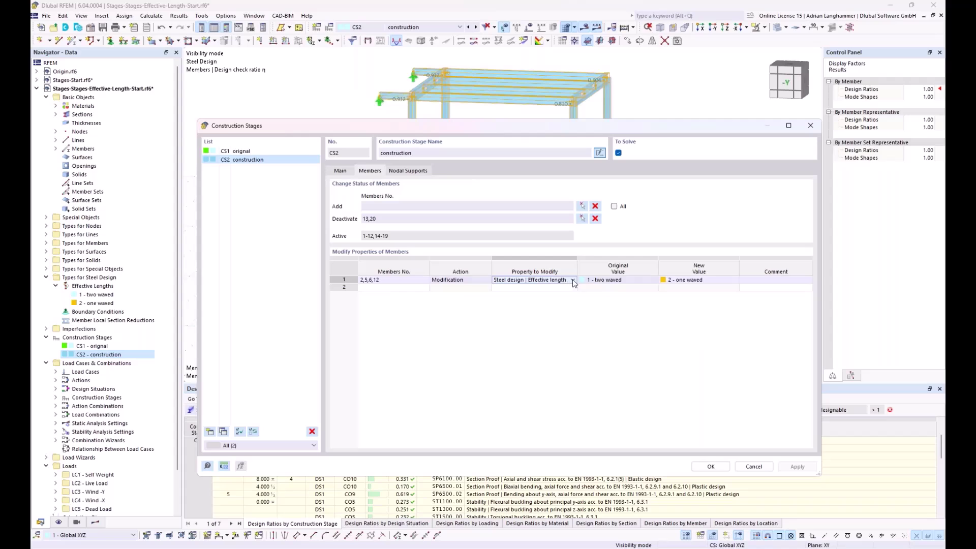
{"action": "left_click", "coordinate": [572, 280]}
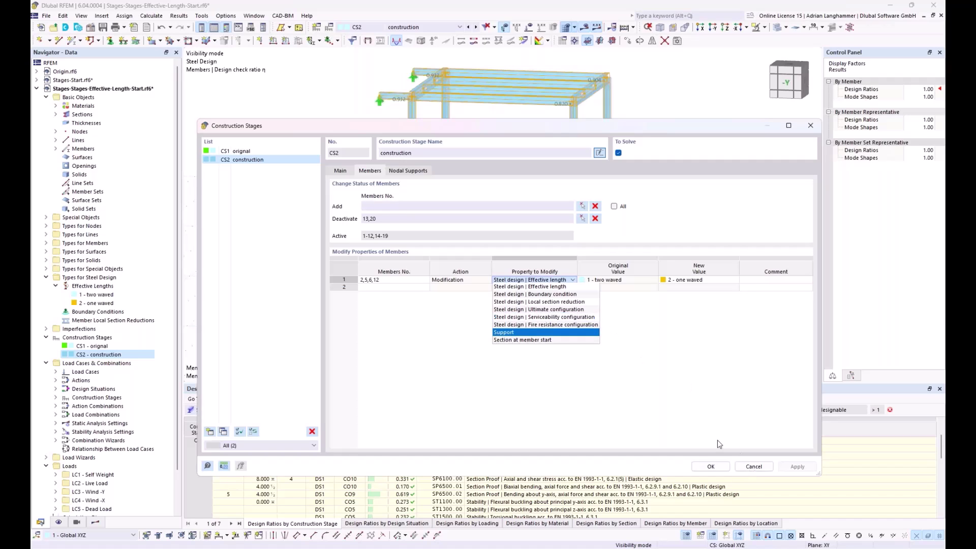
{"action": "left_click", "coordinate": [754, 467]}
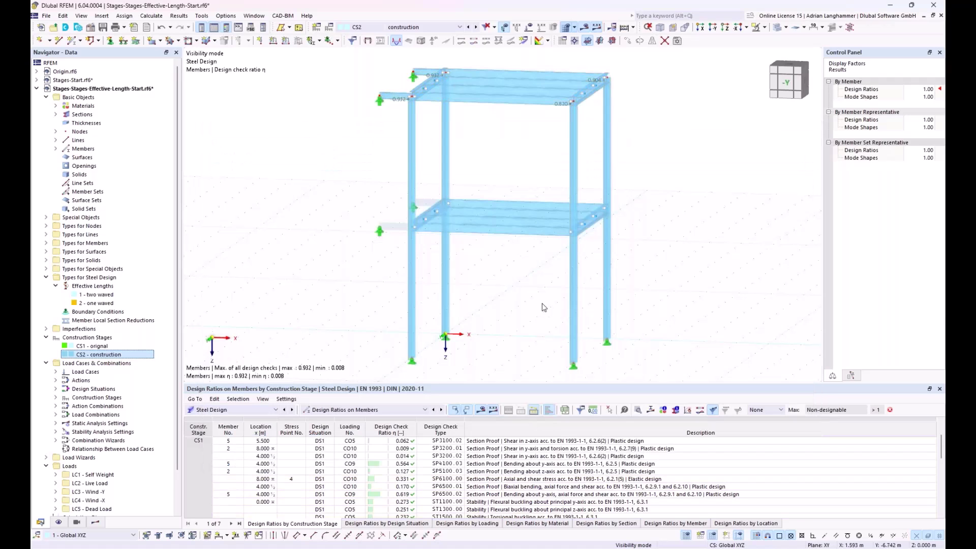
{"action": "middle_click_drag", "start_coordinate": [588, 273], "coordinate": [504, 273], "text": "ctrl"}
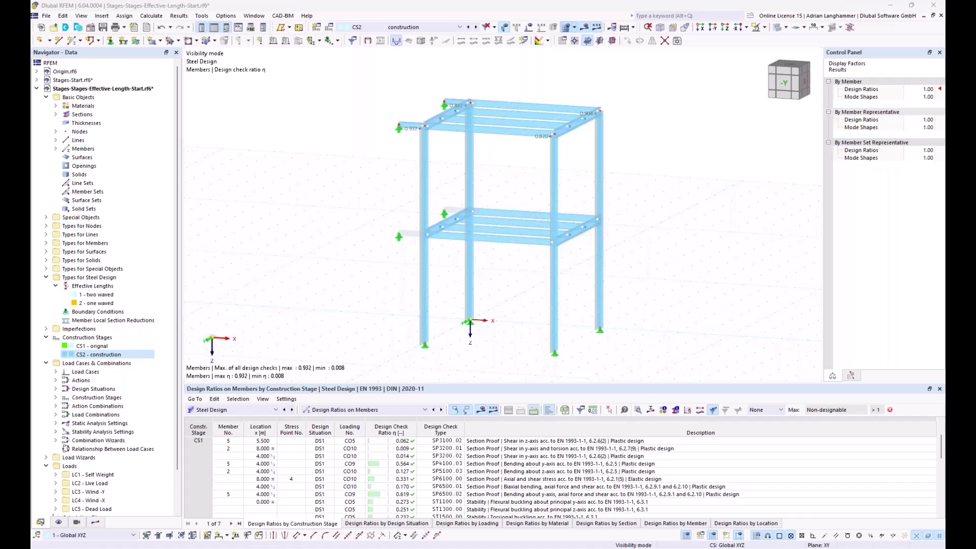
{"action": "left_click_drag", "start_coordinate": [719, 309], "coordinate": [692, 279]}
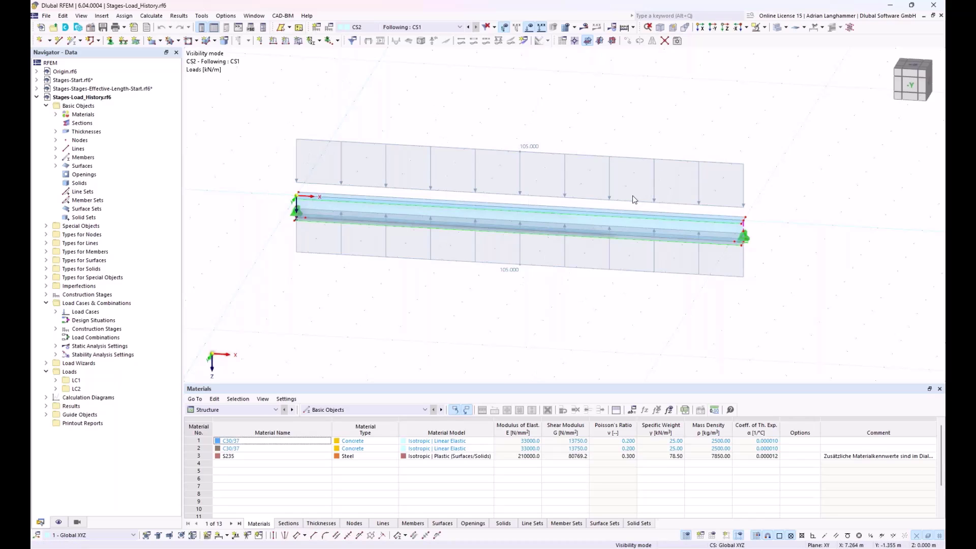
Select the top flange surface of the beam in Stages-Load_History and inspect the beam from several angles.
{"action": "scroll", "coordinate": [636, 208], "scroll_direction": "up", "scroll_amount": 1}
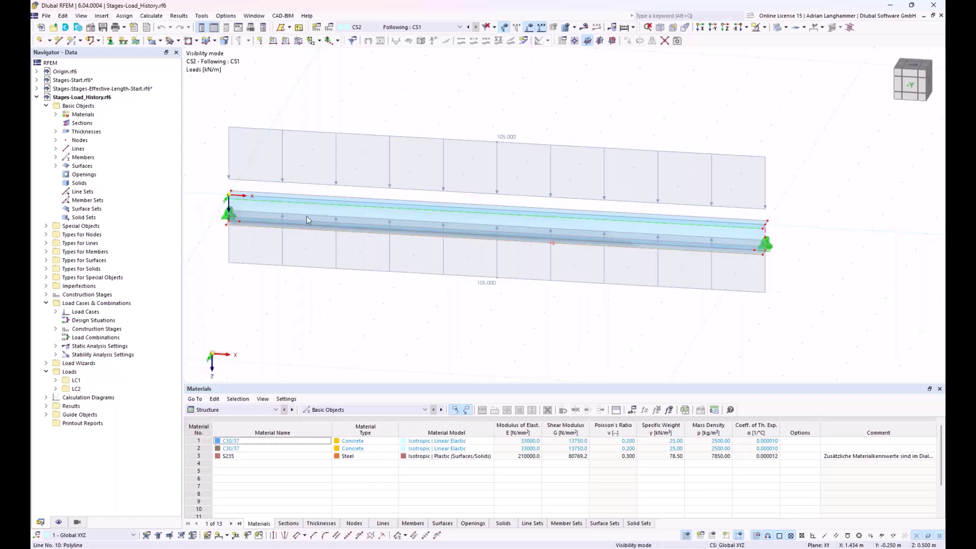
{"action": "left_click", "coordinate": [682, 231]}
{"action": "middle_click_drag", "start_coordinate": [682, 232], "coordinate": [669, 250], "text": "ctrl"}
{"action": "left_click", "coordinate": [733, 239]}
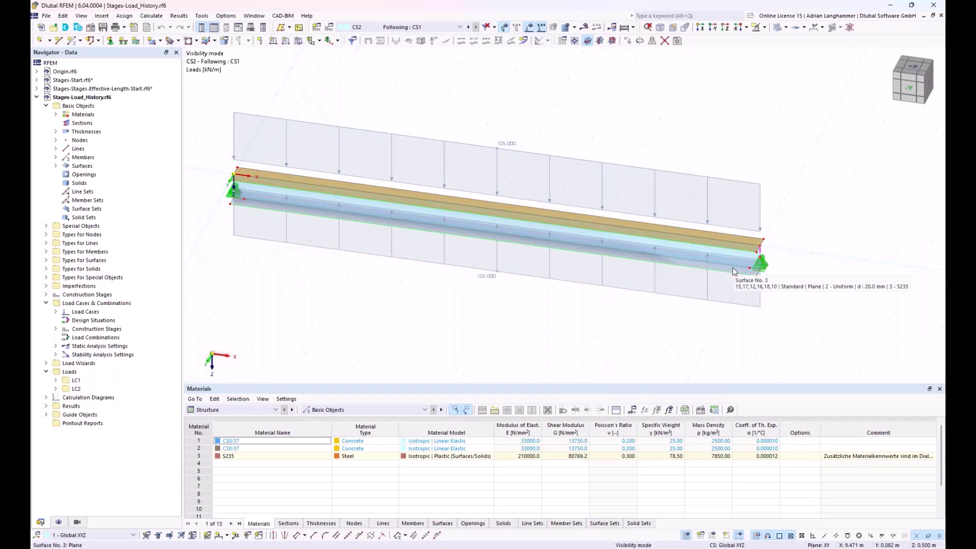
{"action": "middle_click_drag", "start_coordinate": [489, 320], "coordinate": [527, 251], "text": "ctrl"}
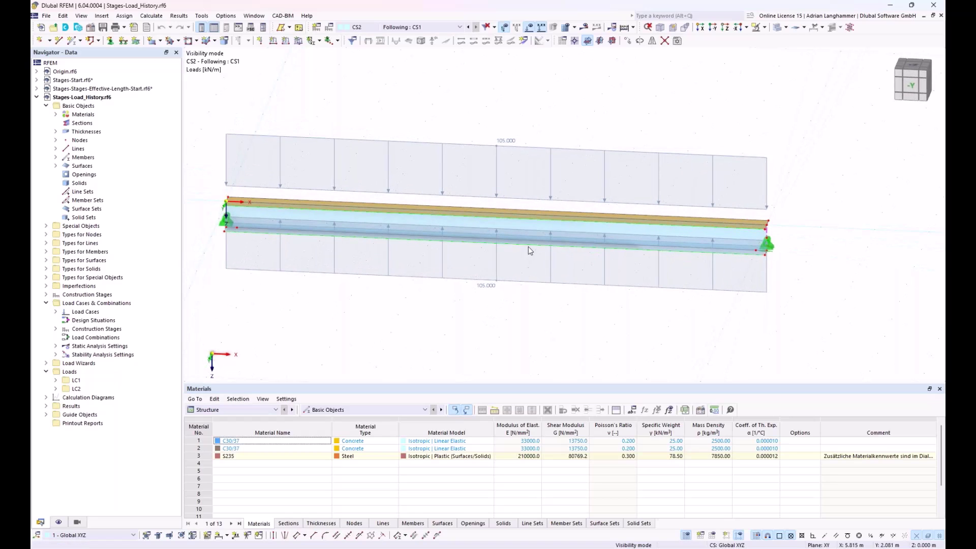
Examine the Isotropic | Plastic (Surfaces/Solids) parameters of material 3 - S235 and close the material settings.
{"action": "left_click", "coordinate": [55, 114]}
{"action": "left_click", "coordinate": [88, 141]}
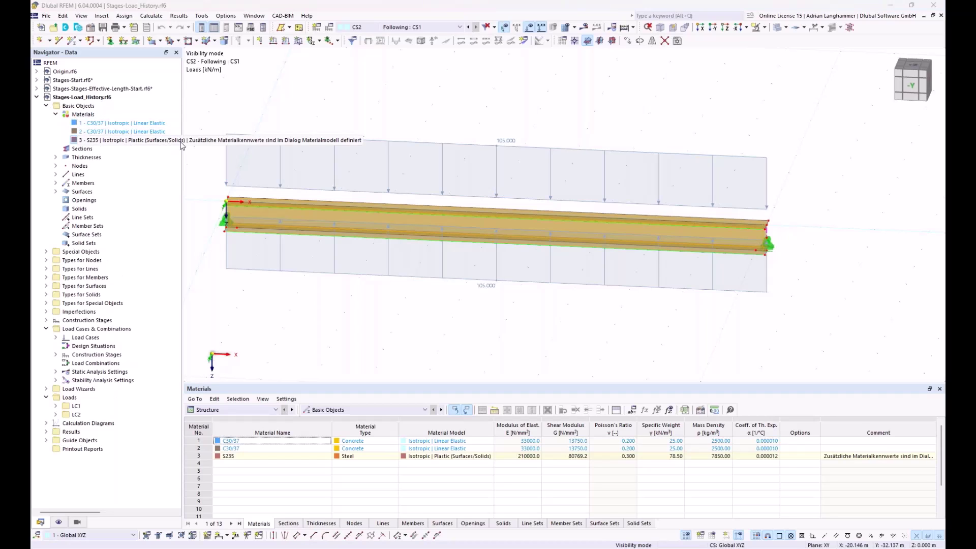
{"action": "double_click", "coordinate": [147, 140]}
{"action": "left_click", "coordinate": [358, 124]}
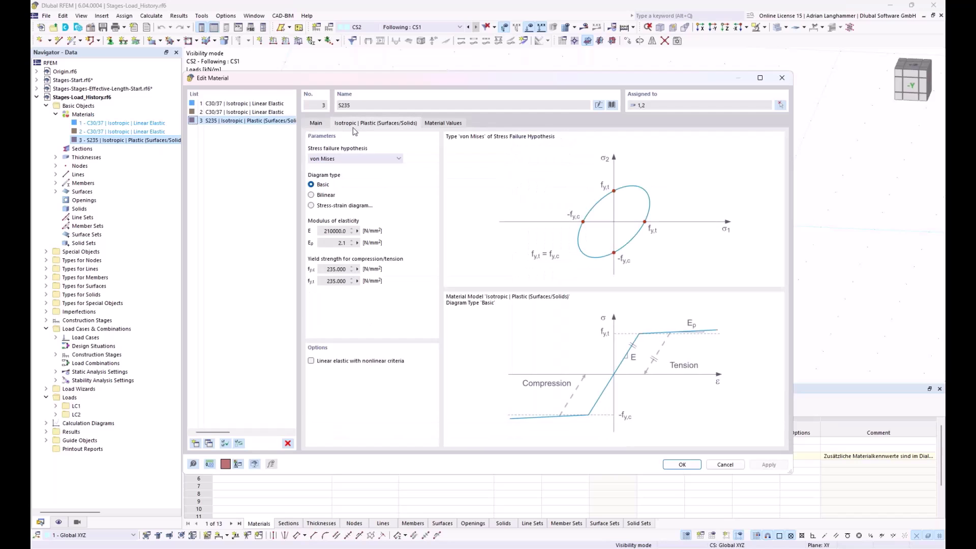
{"action": "left_click", "coordinate": [781, 77]}
{"action": "middle_click_drag", "start_coordinate": [616, 125], "coordinate": [620, 127]}
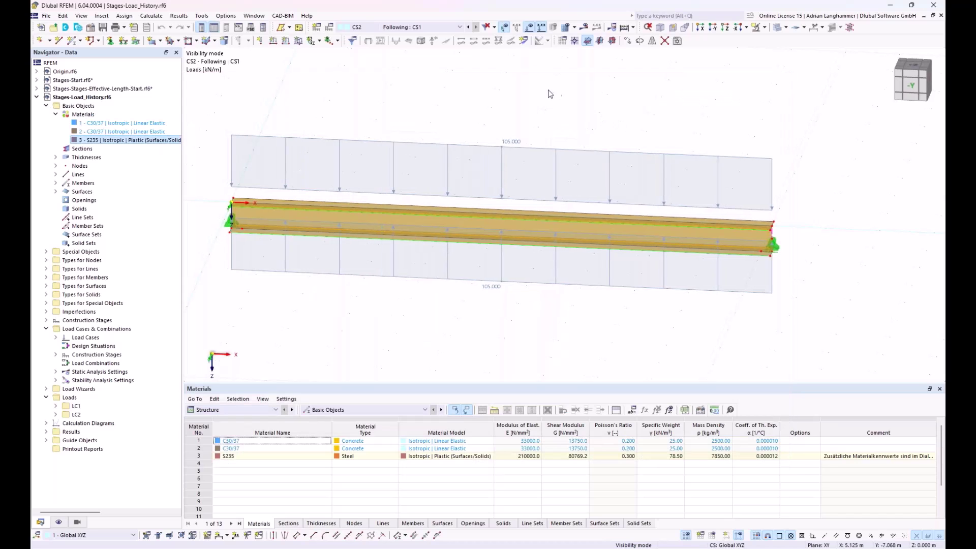
Examine the line loads on the beam in load cases LC1 and LC2 and in construction stage CS1.
{"action": "left_click", "coordinate": [413, 27]}
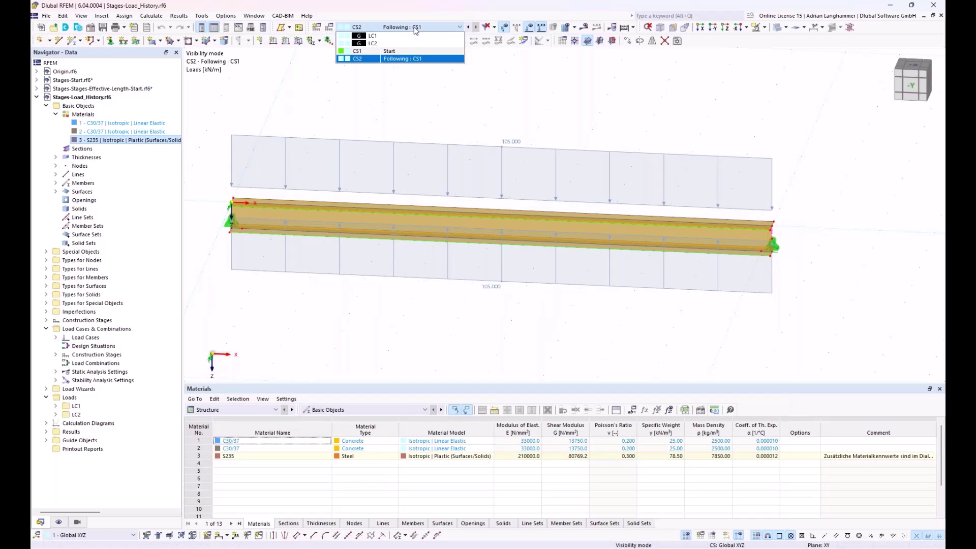
{"action": "left_click", "coordinate": [413, 36]}
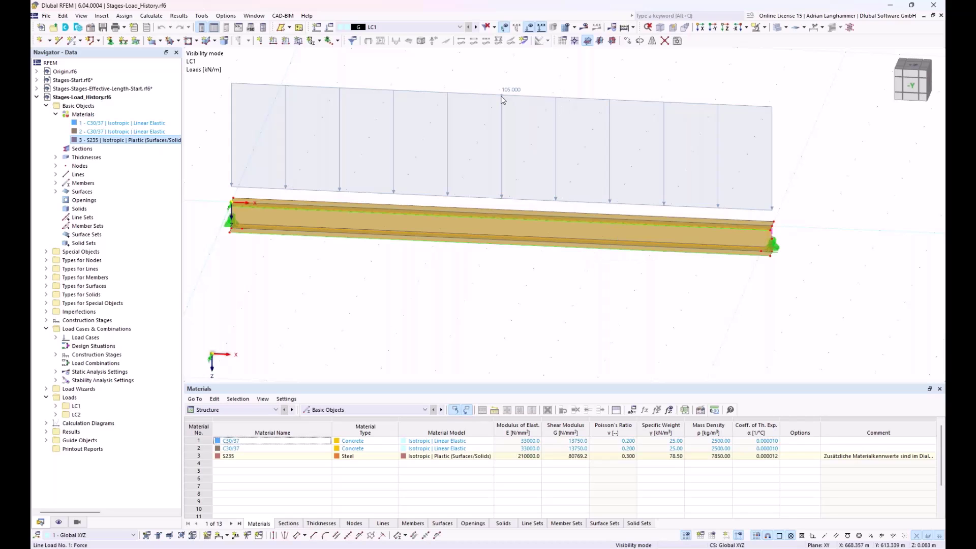
{"action": "left_click", "coordinate": [475, 27]}
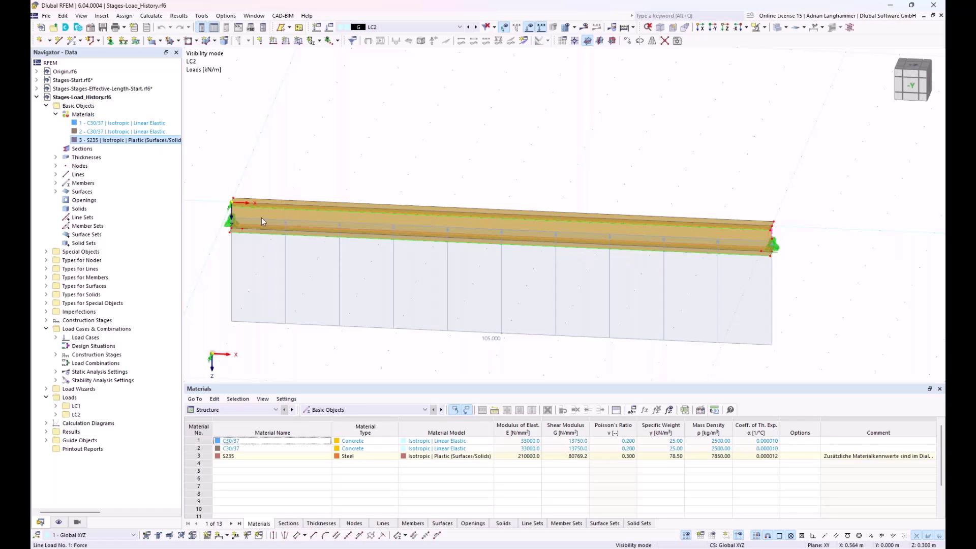
{"action": "left_click", "coordinate": [449, 27]}
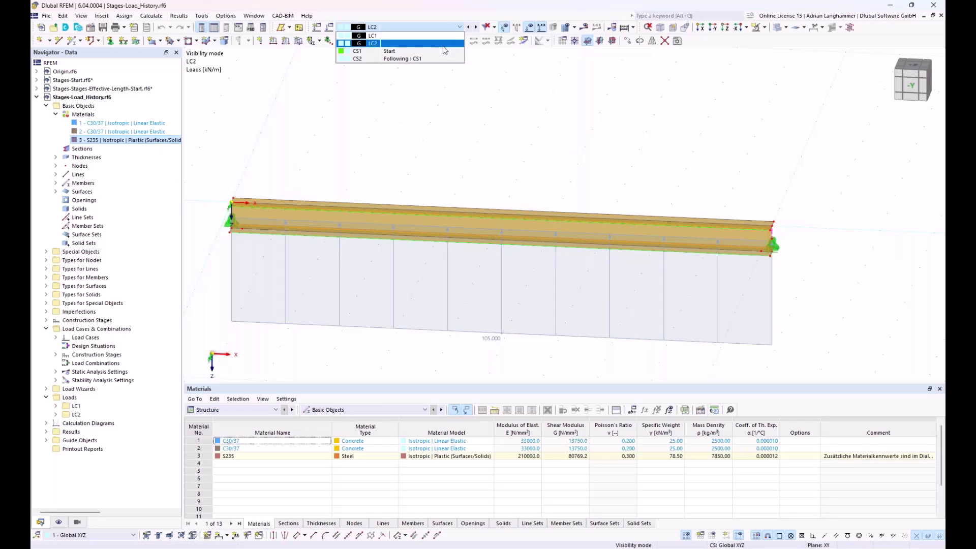
{"action": "left_click", "coordinate": [442, 52]}
{"action": "middle_click_drag", "start_coordinate": [457, 108], "coordinate": [459, 134]}
{"action": "left_click", "coordinate": [376, 27]}
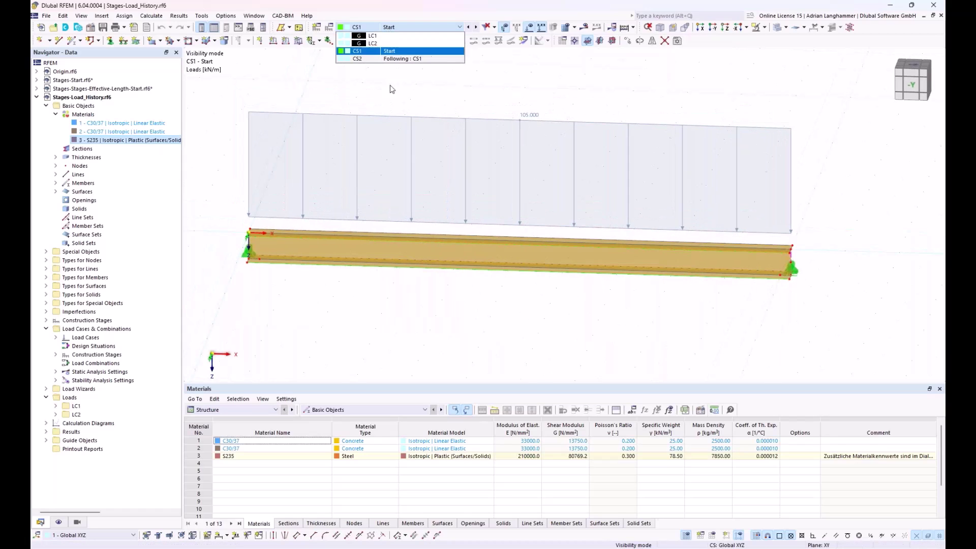
{"action": "left_click", "coordinate": [389, 37]}
Calculate construction stage CS1 and display the beam's global deformations.
{"action": "left_click", "coordinate": [460, 27]}
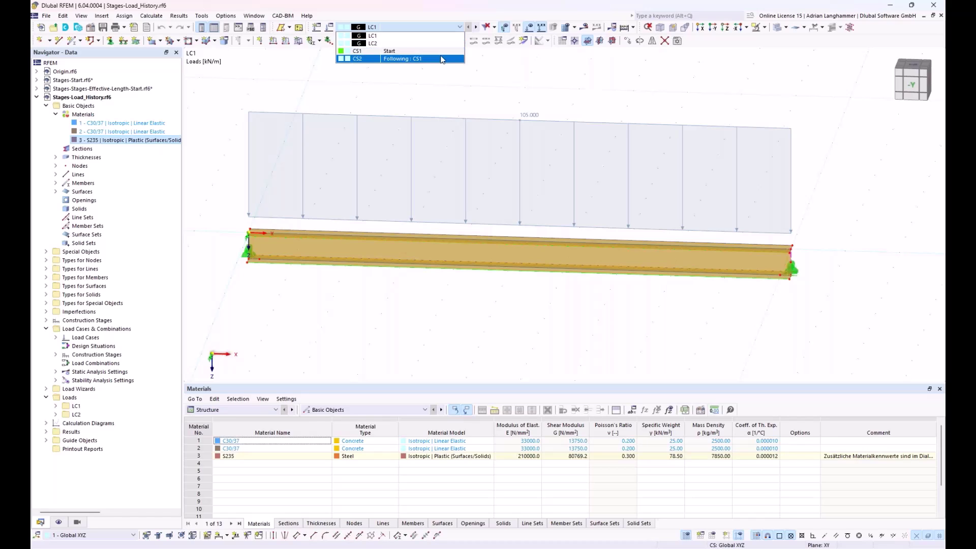
{"action": "left_click", "coordinate": [440, 51]}
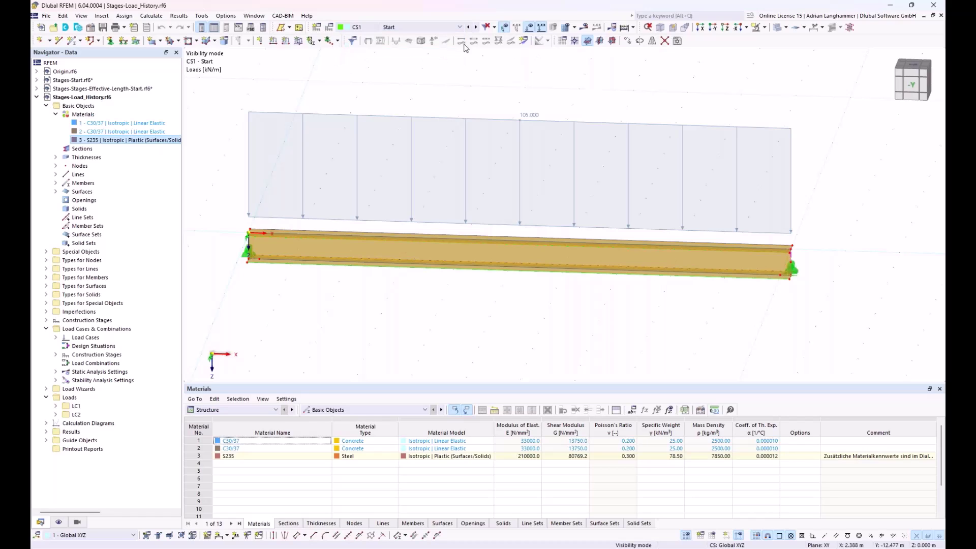
{"action": "left_click", "coordinate": [585, 28]}
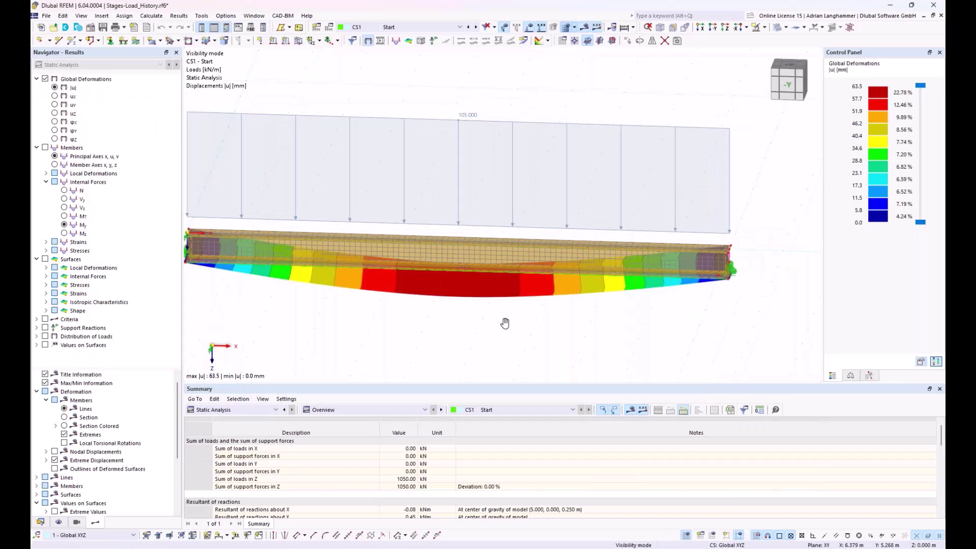
{"action": "middle_click_drag", "start_coordinate": [505, 324], "coordinate": [526, 292]}
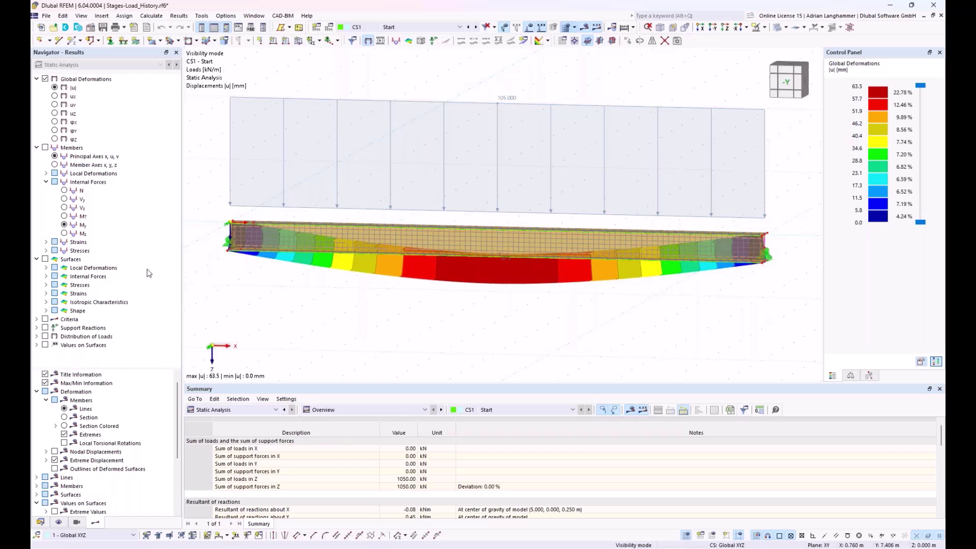
Display the equivalent plastic strains of CS1 from the criteria results and examine the yielding zones in the flanges.
{"action": "left_click", "coordinate": [36, 319]}
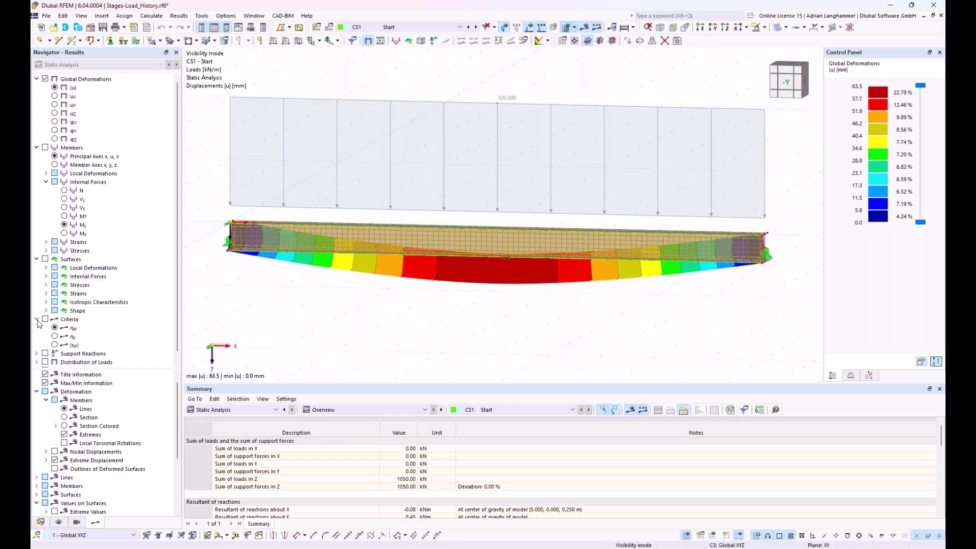
{"action": "left_click", "coordinate": [55, 345]}
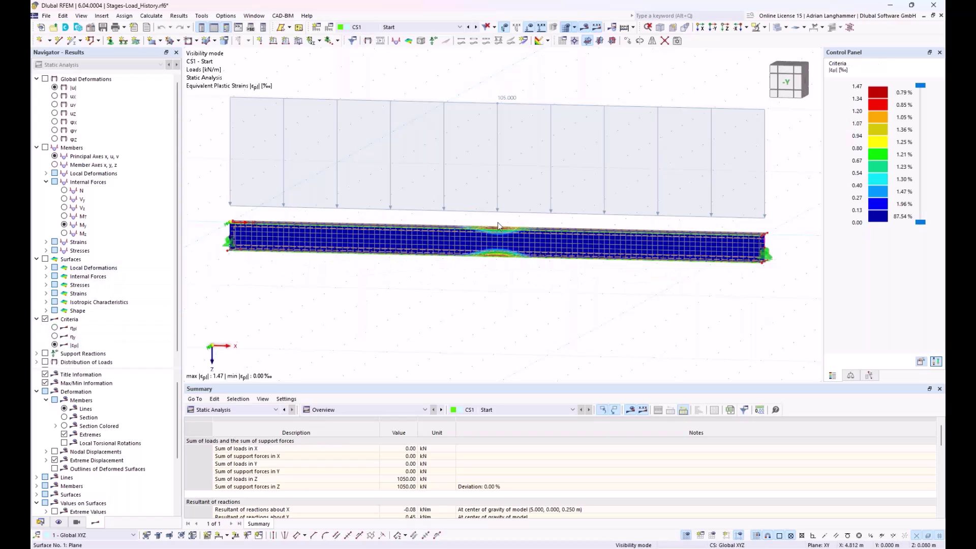
{"action": "middle_click_drag", "start_coordinate": [490, 279], "coordinate": [498, 305], "text": "ctrl"}
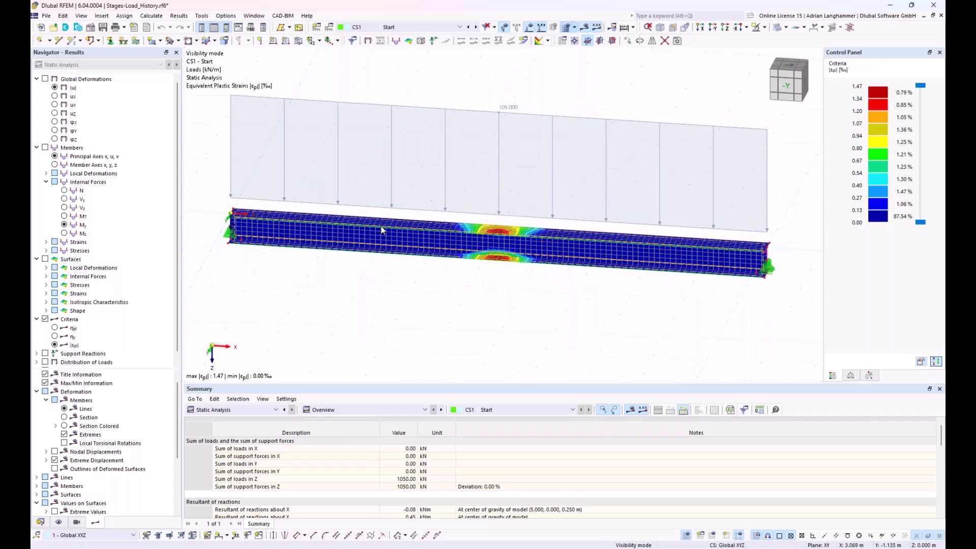
Display the global deformations of CS1 again and label their extreme values on the surfaces.
{"action": "left_click", "coordinate": [45, 79]}
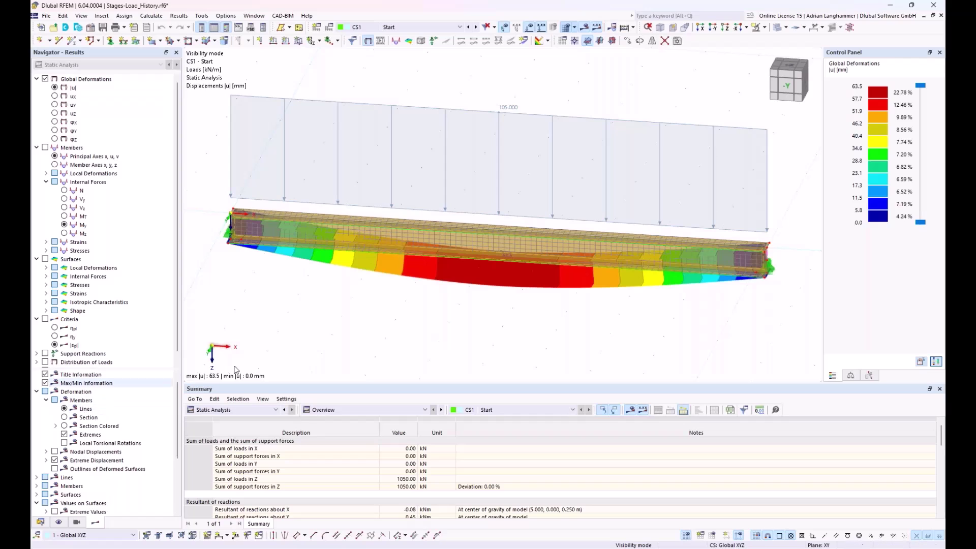
{"action": "scroll", "coordinate": [114, 436], "scroll_direction": "down", "scroll_amount": 4}
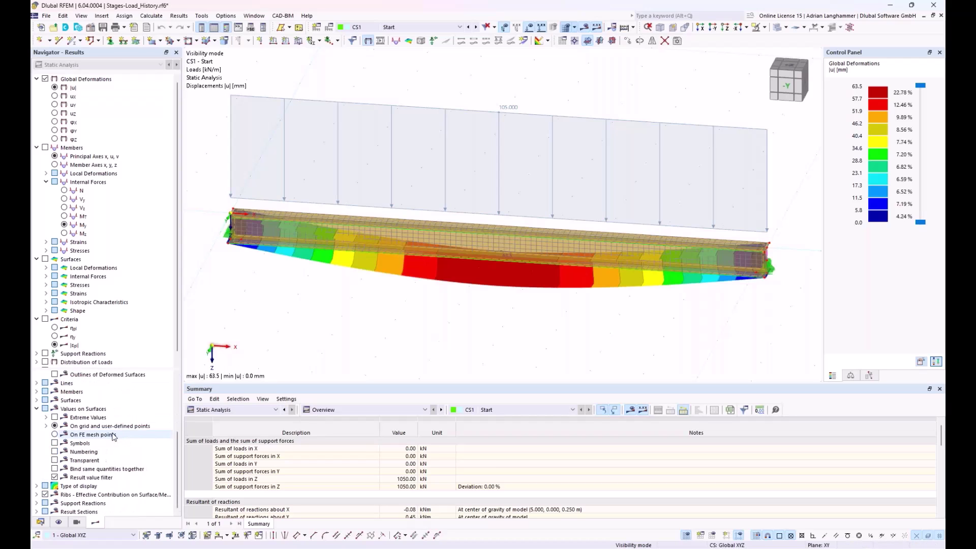
{"action": "left_click", "coordinate": [54, 418]}
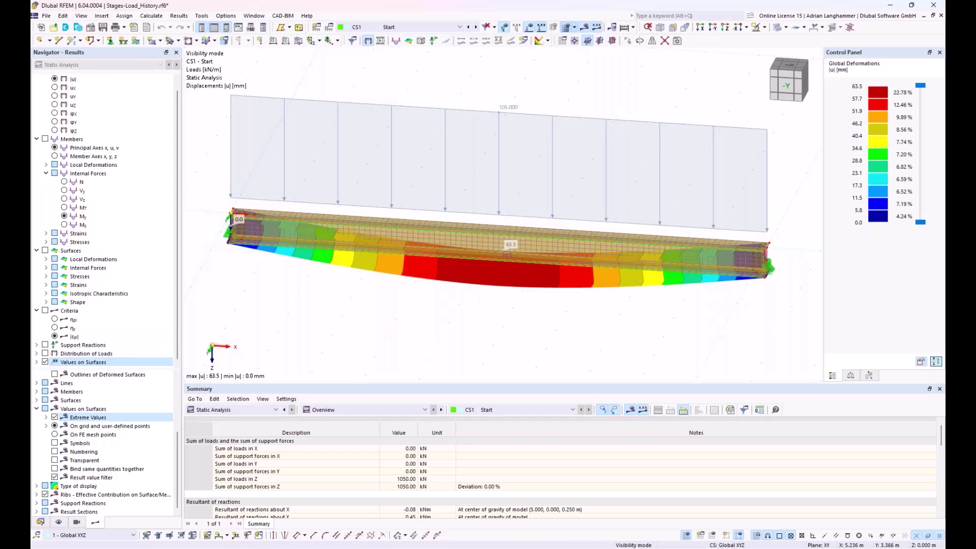
{"action": "middle_click_drag", "start_coordinate": [482, 266], "coordinate": [494, 263], "text": "ctrl"}
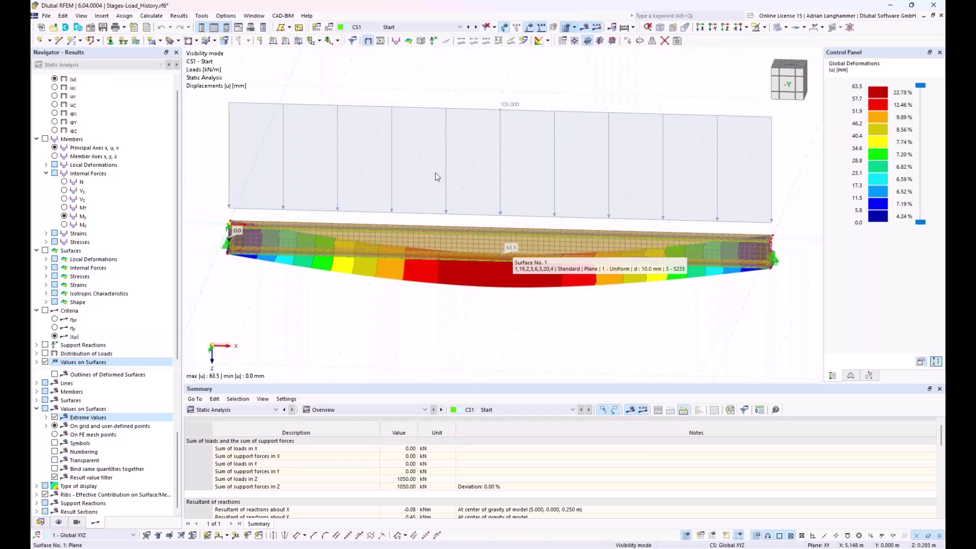
Calculate construction stage CS2, following CS1, and examine the beam's remaining displacements.
{"action": "left_click", "coordinate": [475, 28]}
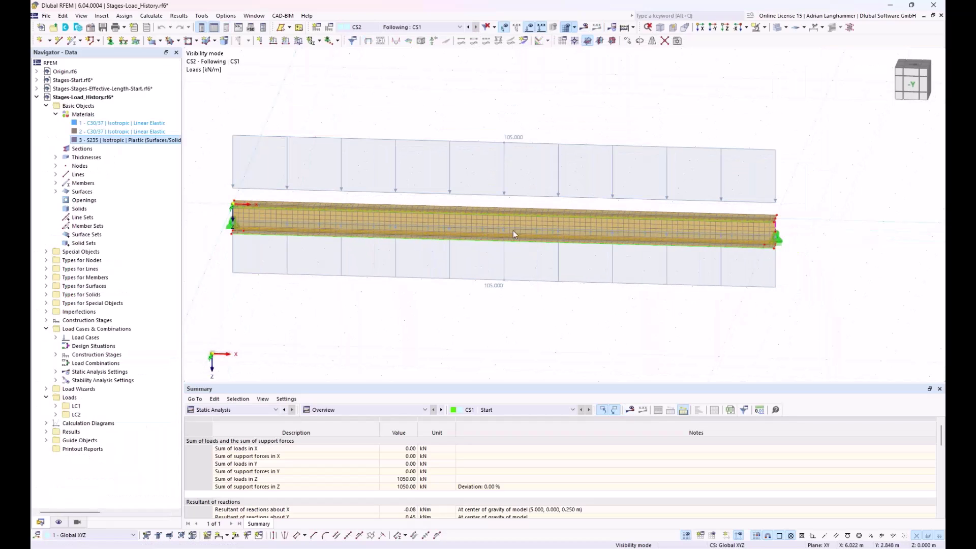
{"action": "left_click", "coordinate": [584, 30]}
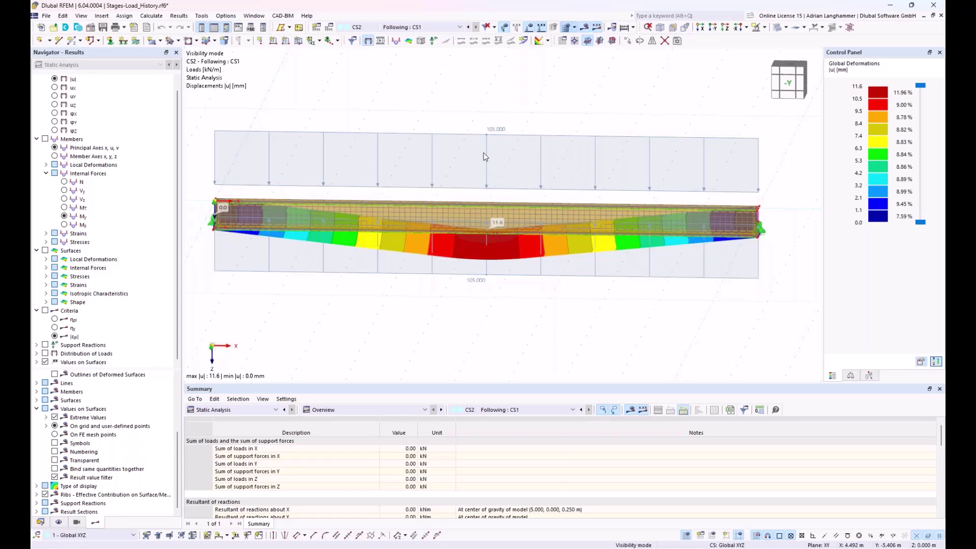
{"action": "mouse_move", "coordinate": [519, 301]}
{"action": "middle_mouse_down"}
{"action": "mouse_move", "coordinate": [526, 302]}
{"action": "mouse_move", "coordinate": [515, 304]}
{"action": "middle_mouse_up"}
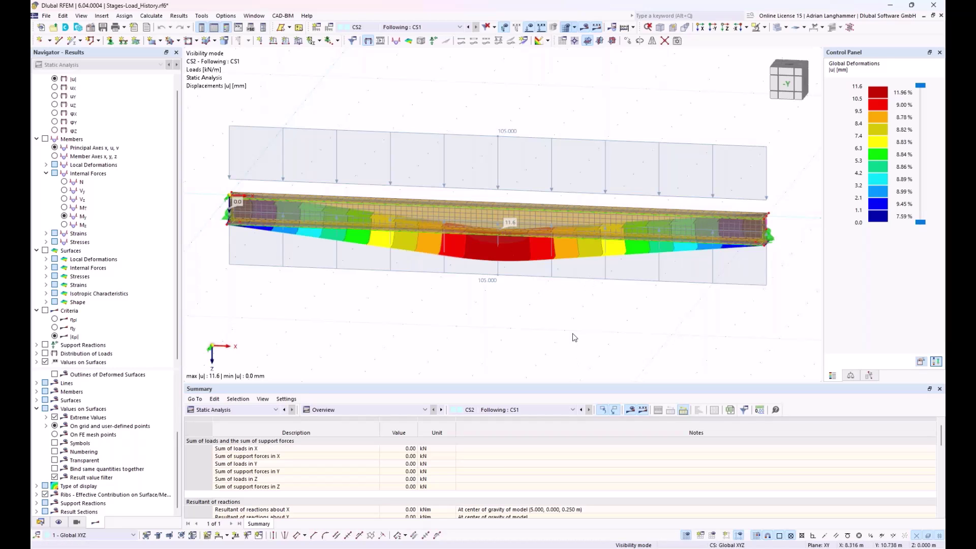
{"action": "middle_click_drag", "start_coordinate": [570, 334], "coordinate": [581, 326], "text": "ctrl"}
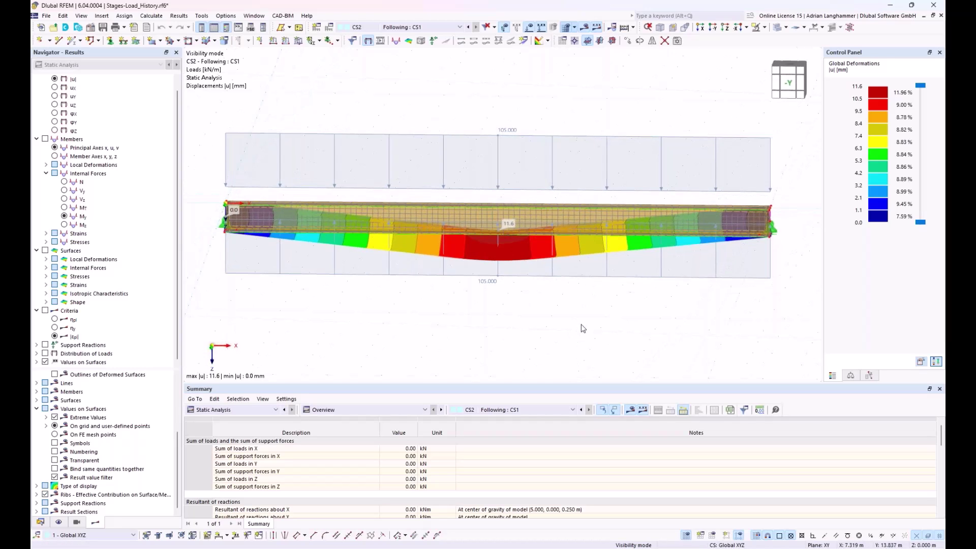
{"action": "scroll", "coordinate": [581, 324], "scroll_direction": "up", "scroll_amount": 1}
{"action": "scroll", "coordinate": [581, 324], "scroll_direction": "down", "scroll_amount": 2}
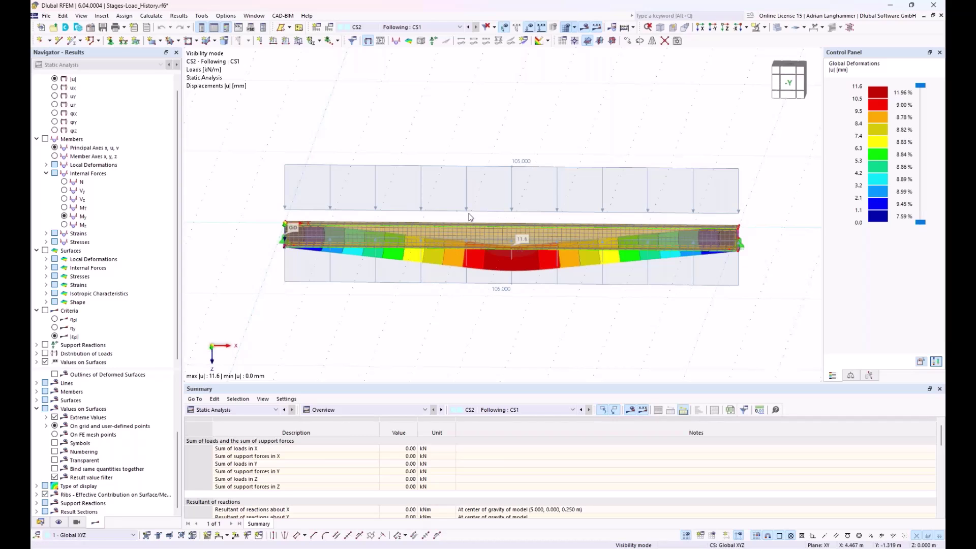
Leave the CS2 beam displacements in RFEM and switch to the presentation slides.
{"action": "middle_click_drag", "start_coordinate": [429, 301], "coordinate": [392, 269]}
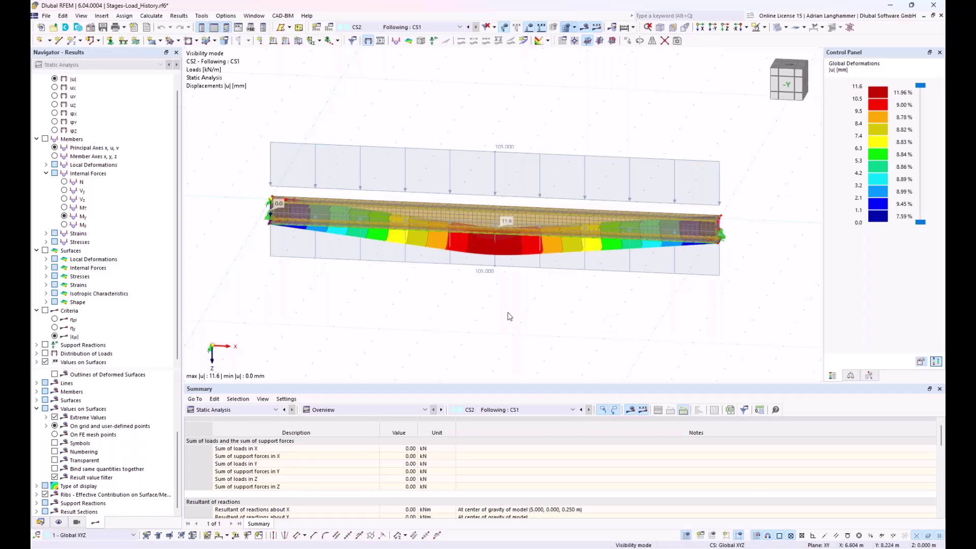
{"action": "middle_click_drag", "start_coordinate": [508, 313], "coordinate": [514, 302], "text": "ctrl"}
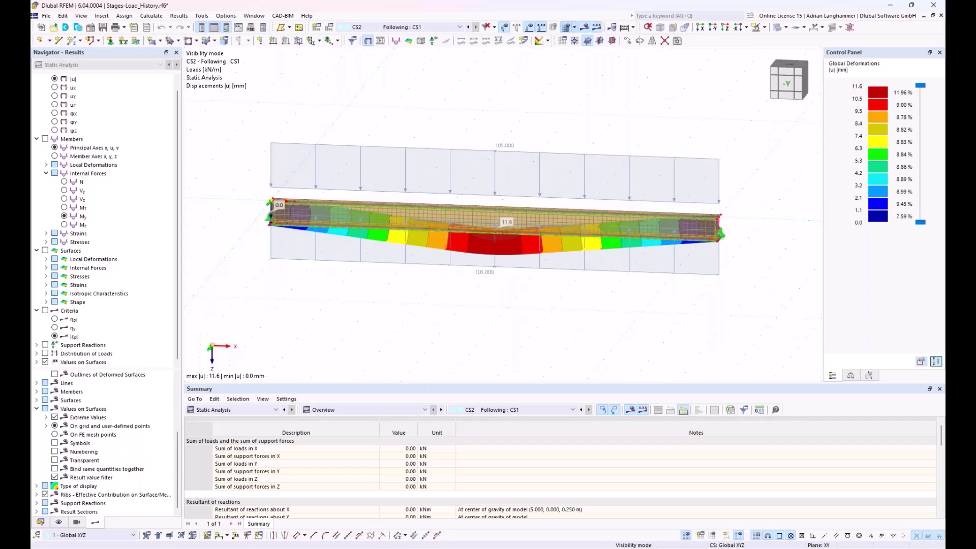
{"action": "mouse_move", "coordinate": [193, 548]}
{"action": "mouse_move", "coordinate": [256, 548]}
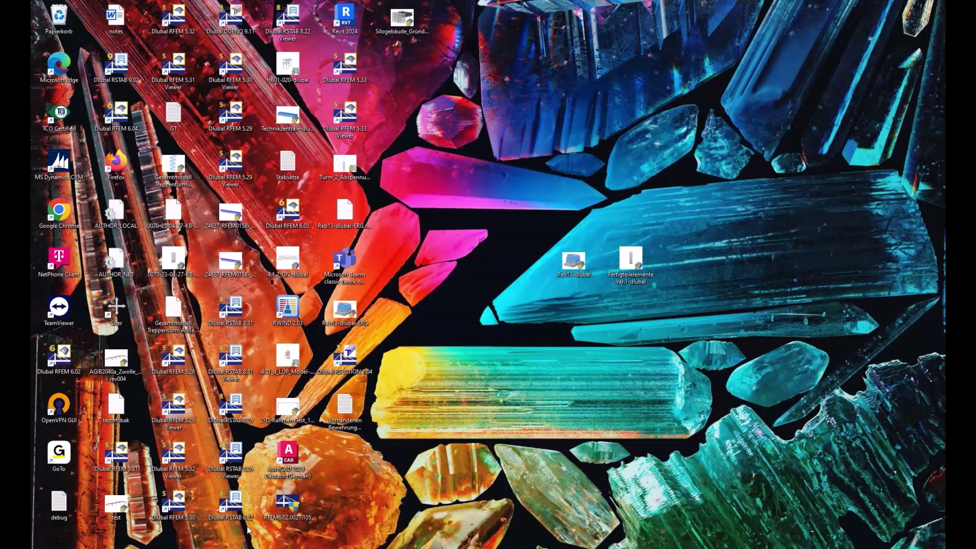
{"action": "left_click", "coordinate": [247, 526]}
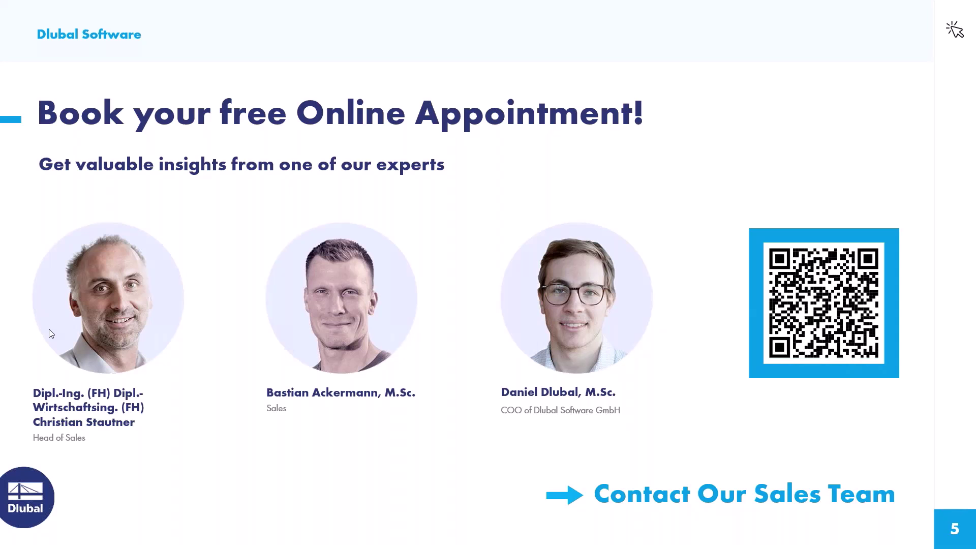
Switch to the web browser and open the Webinars page of the Dlubal website.
{"action": "key", "text": "alt+Tab"}
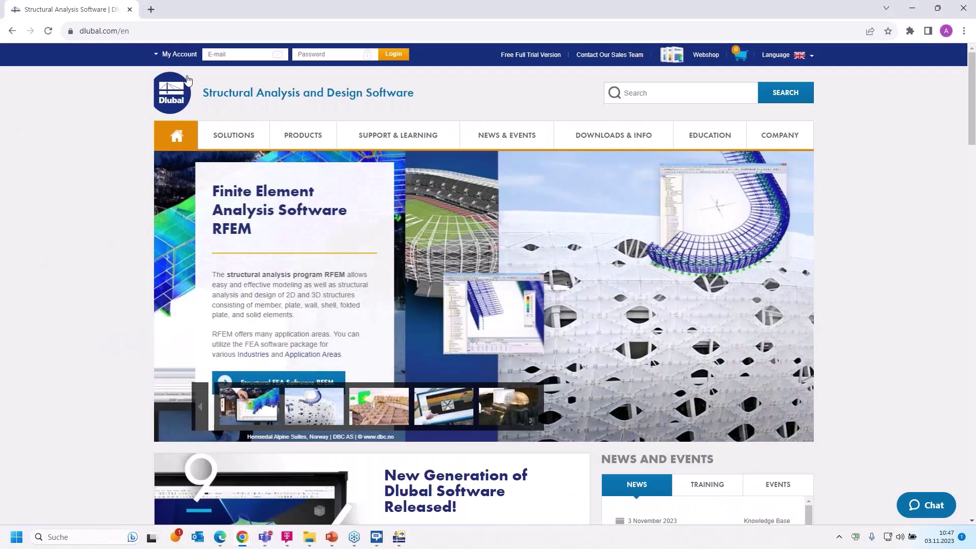
{"action": "mouse_move", "coordinate": [514, 134]}
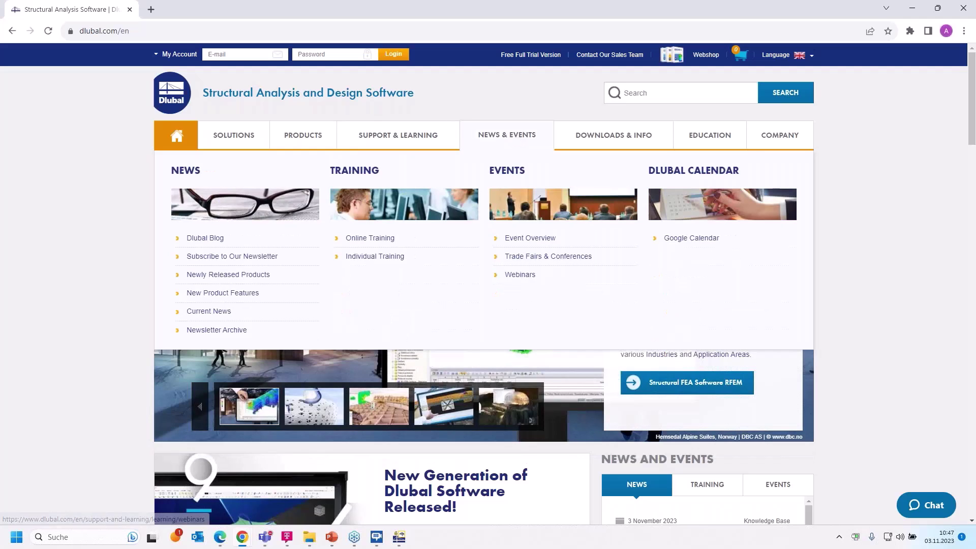
{"action": "left_click", "coordinate": [520, 275]}
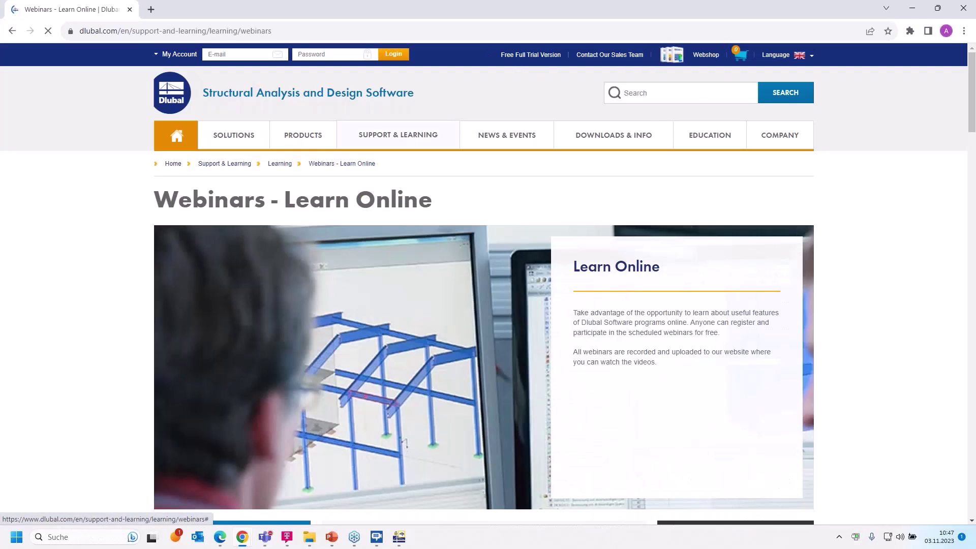
Look through the webinar list for the titles and dates of the upcoming events.
{"action": "scroll", "coordinate": [525, 208], "scroll_direction": "down", "scroll_amount": 8}
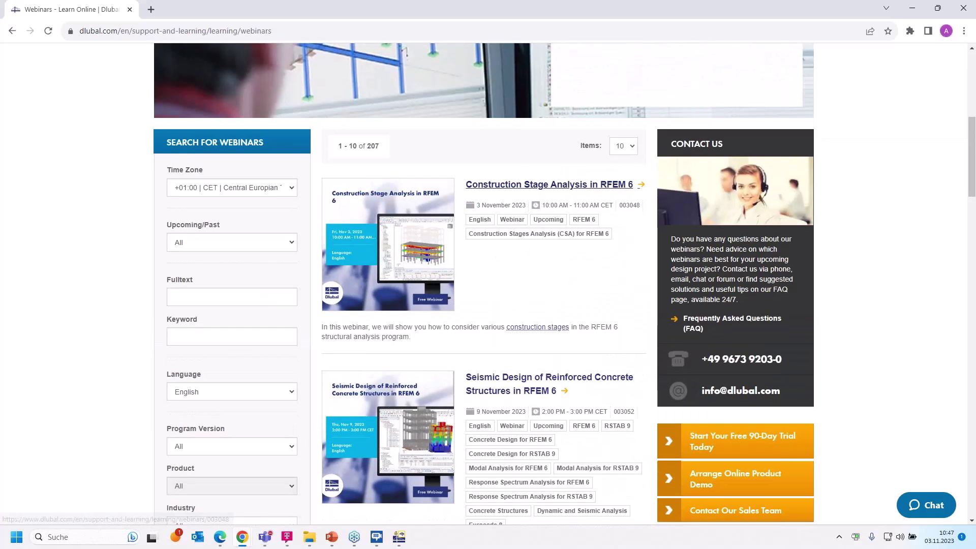
{"action": "scroll", "coordinate": [525, 208], "scroll_direction": "down", "scroll_amount": 5}
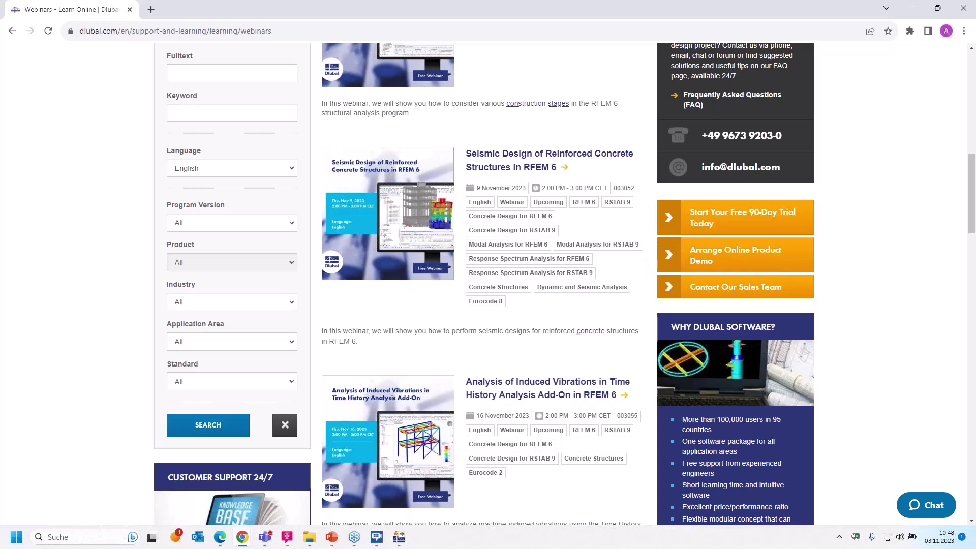
{"action": "scroll", "coordinate": [569, 285], "scroll_direction": "down", "scroll_amount": 3}
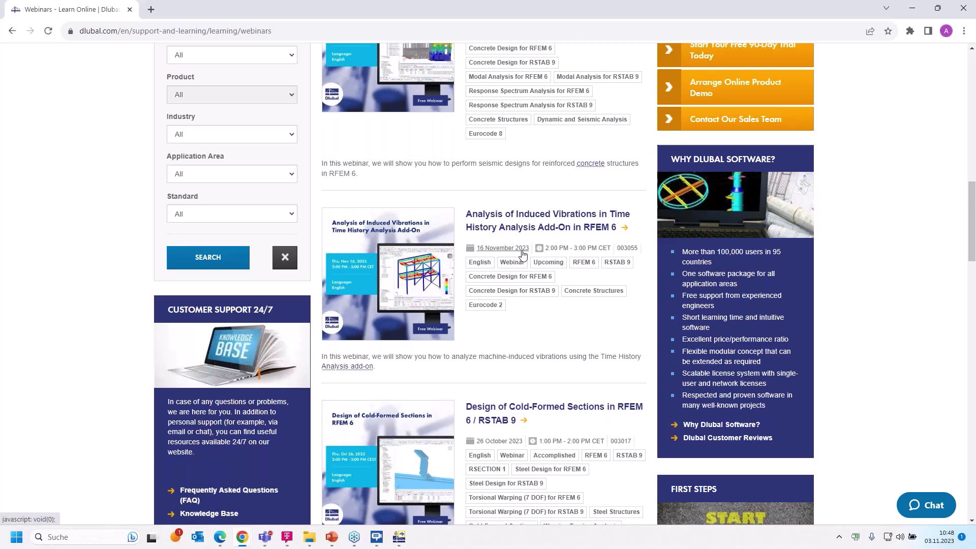
{"action": "scroll", "coordinate": [523, 254], "scroll_direction": "down", "scroll_amount": 3}
{"action": "scroll", "coordinate": [523, 254], "scroll_direction": "down", "scroll_amount": 2}
{"action": "scroll", "coordinate": [523, 254], "scroll_direction": "up", "scroll_amount": 10}
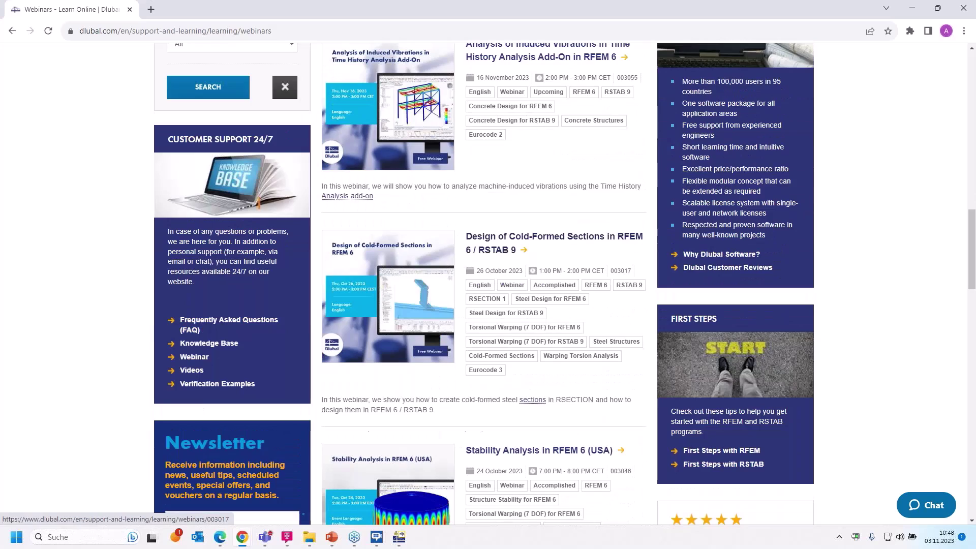
{"action": "scroll", "coordinate": [510, 356], "scroll_direction": "down", "scroll_amount": 5}
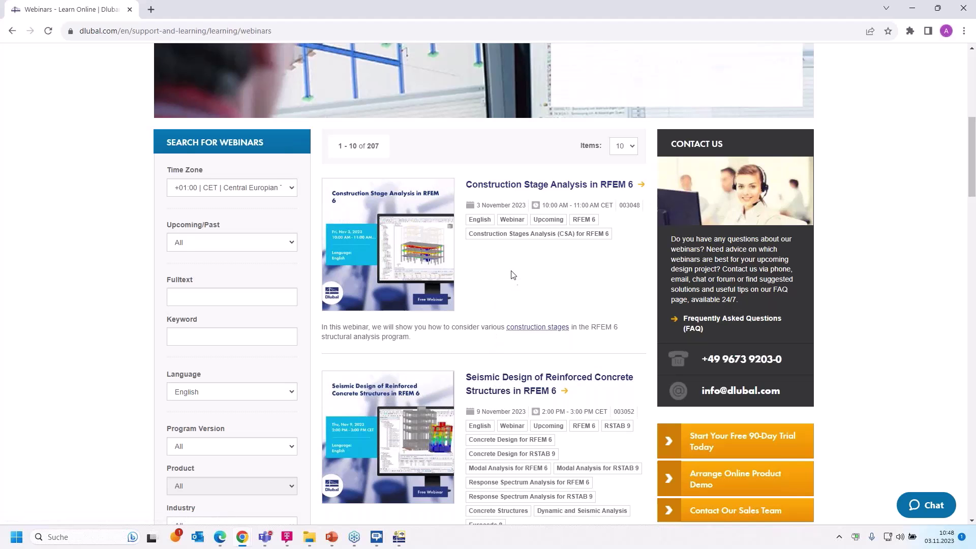
Open the "Construction Stage Analysis in RFEM 6" webinar page and find its presentation slides, videos and models to download.
{"action": "left_click", "coordinate": [510, 191]}
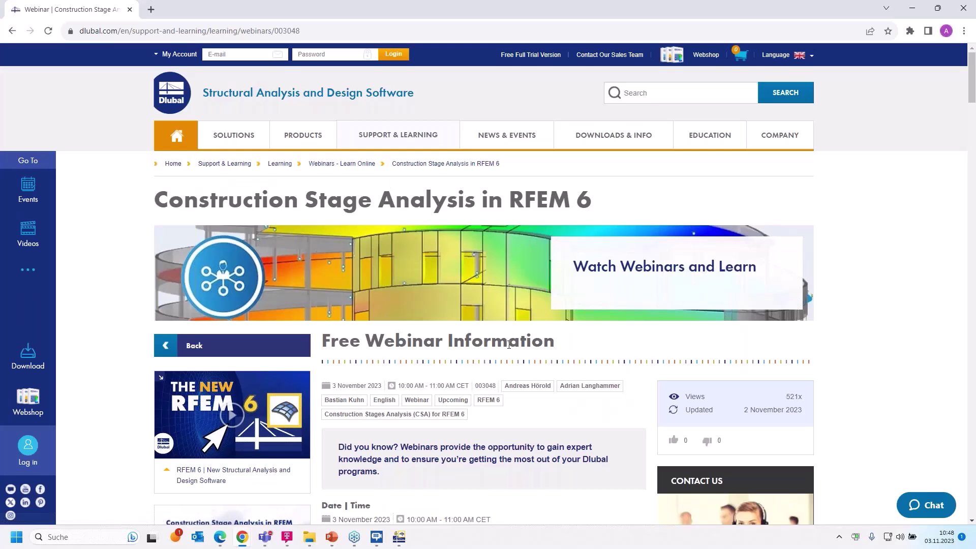
{"action": "scroll", "coordinate": [475, 346], "scroll_direction": "down", "scroll_amount": 5}
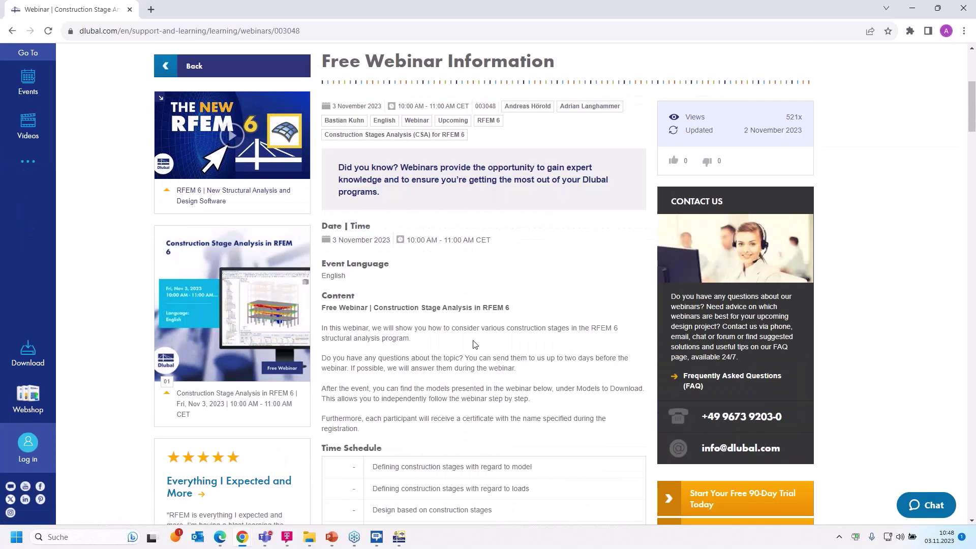
{"action": "scroll", "coordinate": [475, 345], "scroll_direction": "down", "scroll_amount": 4}
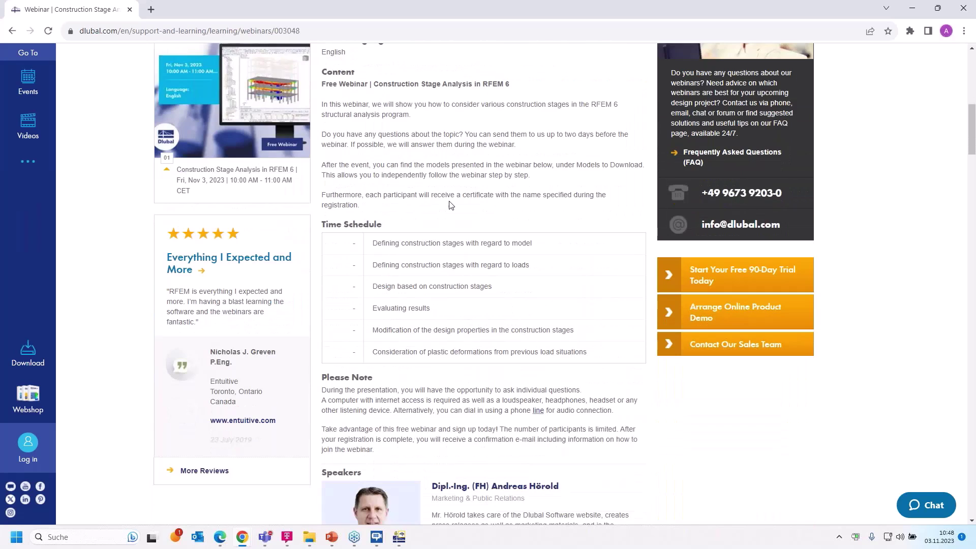
{"action": "scroll", "coordinate": [450, 205], "scroll_direction": "down", "scroll_amount": 4}
{"action": "scroll", "coordinate": [448, 206], "scroll_direction": "down", "scroll_amount": 4}
{"action": "scroll", "coordinate": [459, 331], "scroll_direction": "up", "scroll_amount": 1}
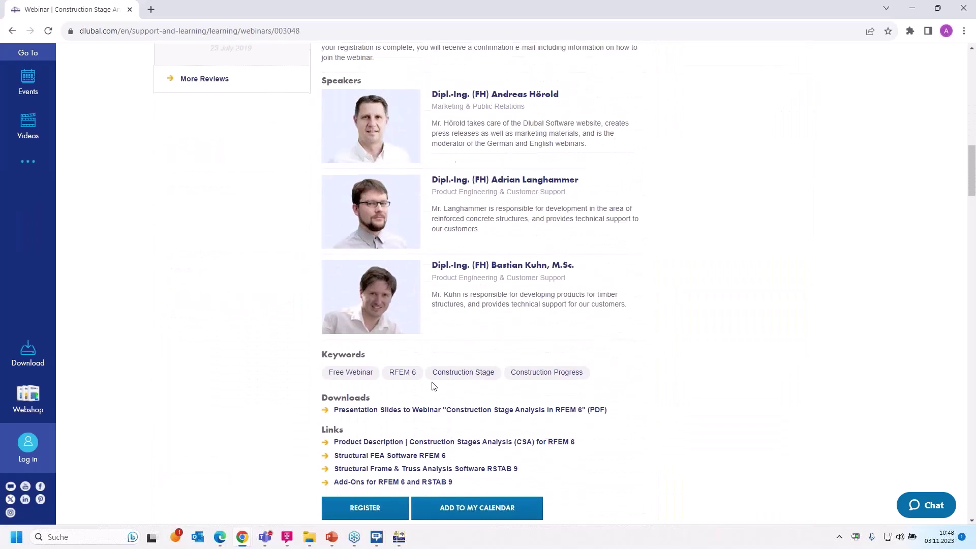
{"action": "scroll", "coordinate": [434, 386], "scroll_direction": "down", "scroll_amount": 2}
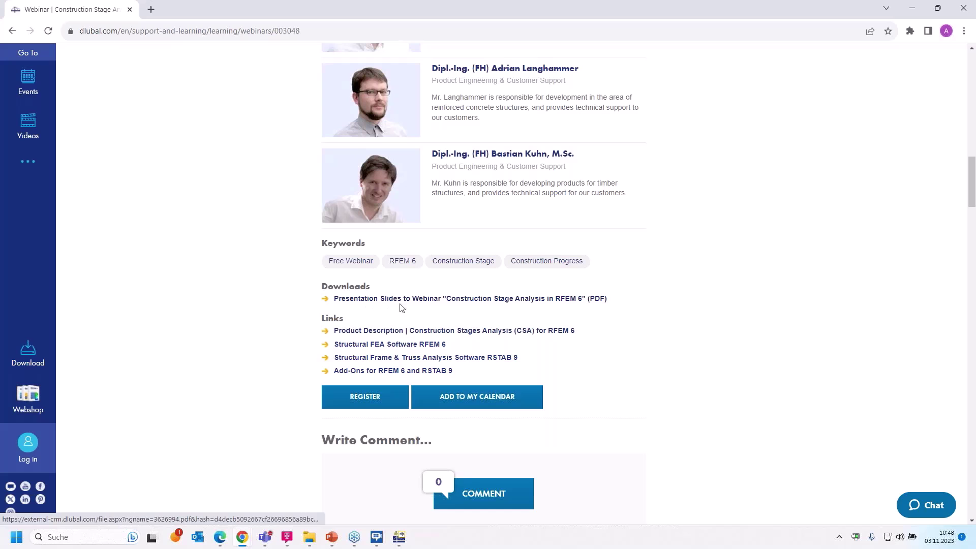
{"action": "scroll", "coordinate": [369, 305], "scroll_direction": "down", "scroll_amount": 1}
{"action": "scroll", "coordinate": [458, 291], "scroll_direction": "down", "scroll_amount": 20}
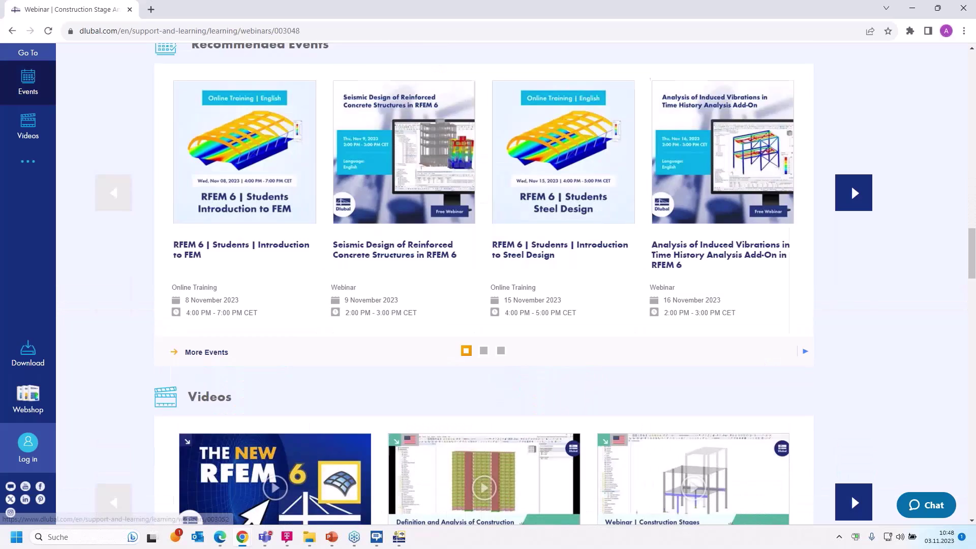
{"action": "scroll", "coordinate": [348, 352], "scroll_direction": "down", "scroll_amount": 3}
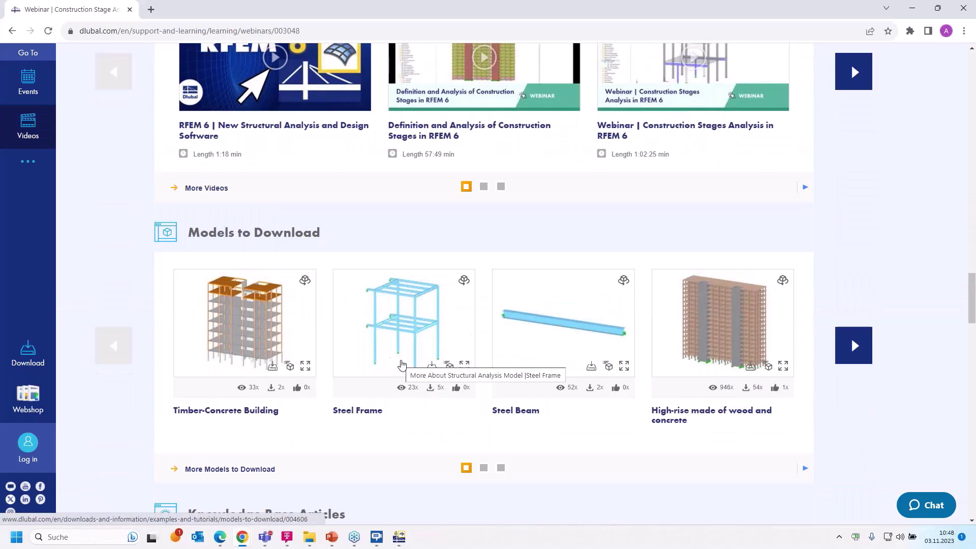